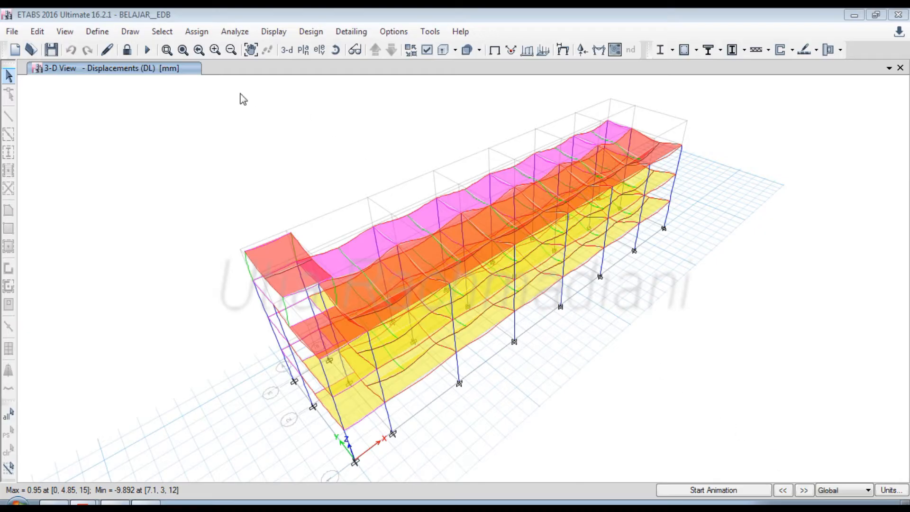
Unlock the model, discarding its analysis results, and start a new load combination named PONDASI
click(127, 50)
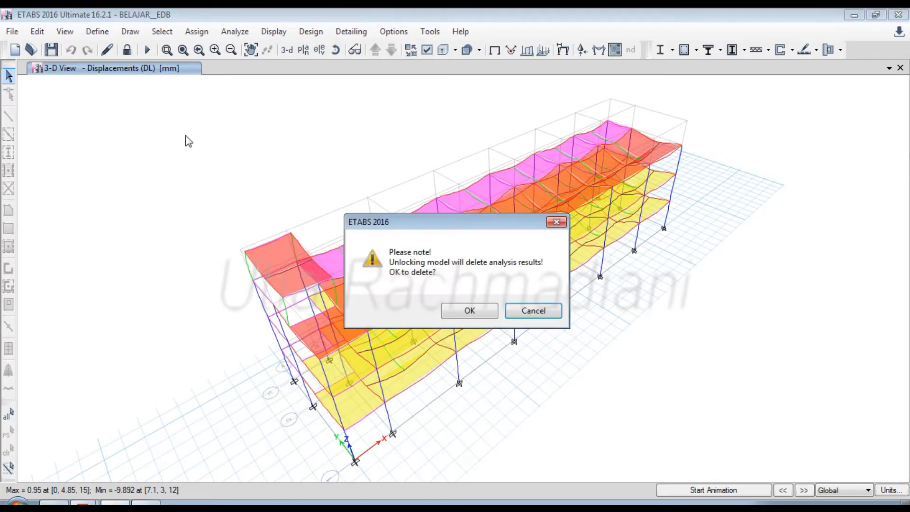
click(469, 311)
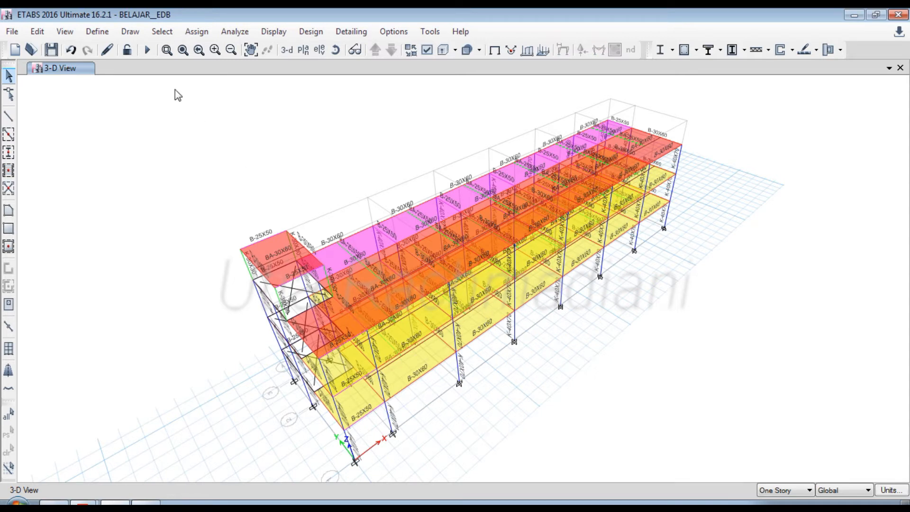
click(97, 31)
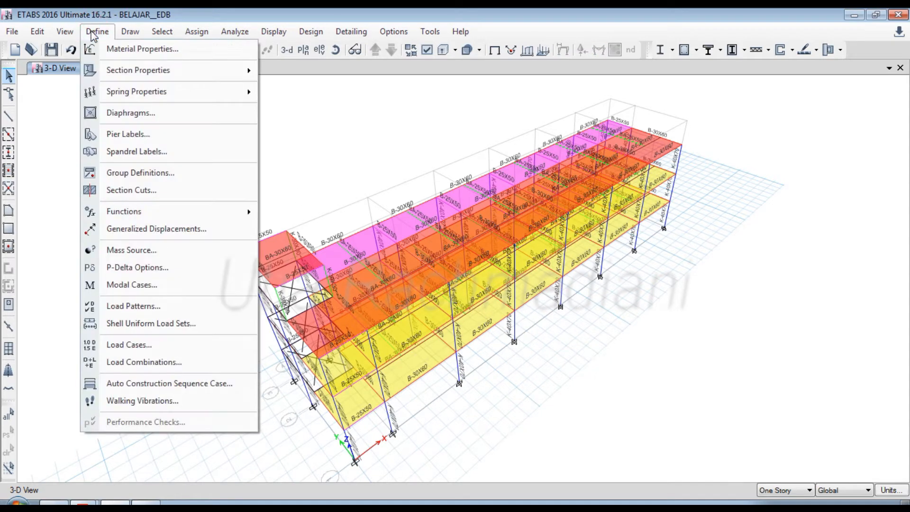
click(151, 361)
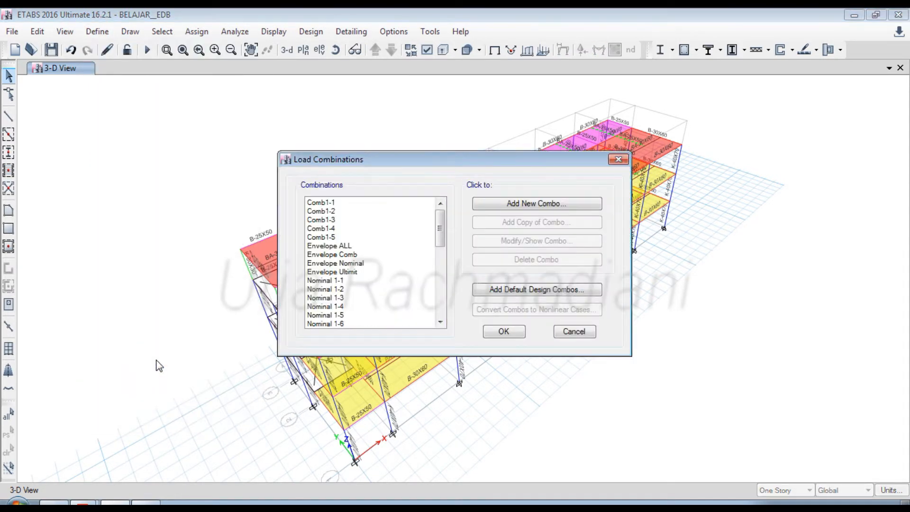
click(502, 204)
click(464, 156)
double_click(464, 158)
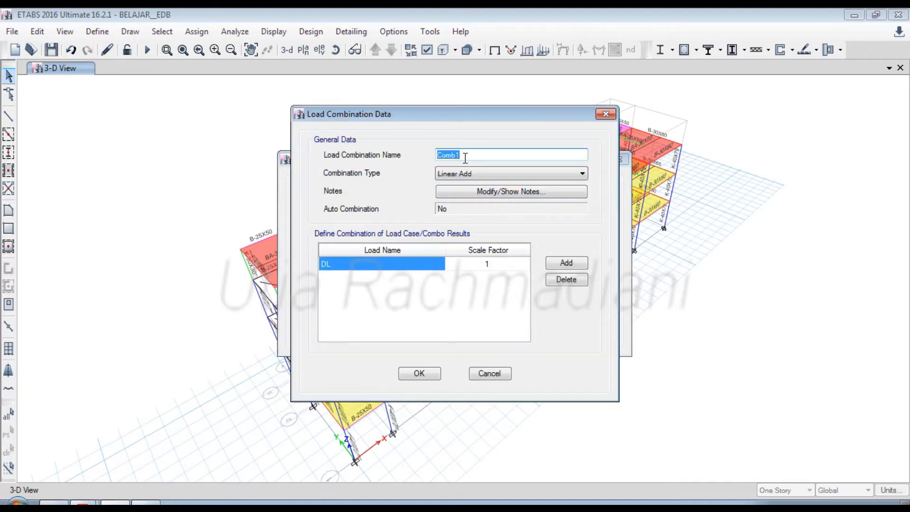
key(BackSpace)
text(PONDASI)
Add SIDL, LL and RL beside DL in the PONDASI combination, each with scale factor 1, and accept the load combinations
click(553, 264)
click(407, 279)
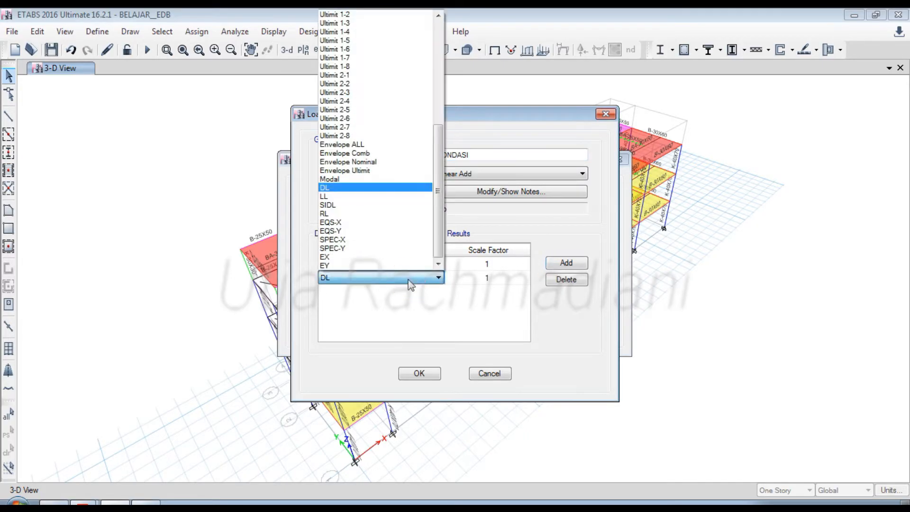
click(340, 205)
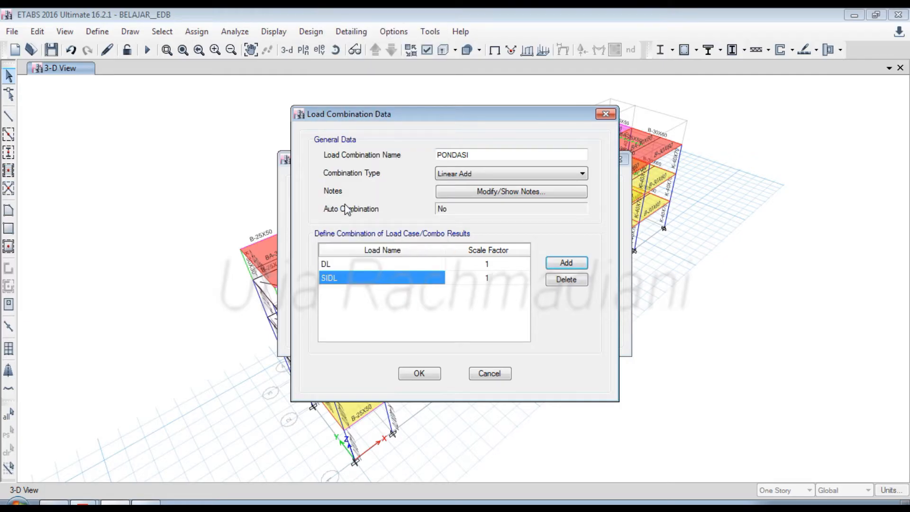
click(554, 266)
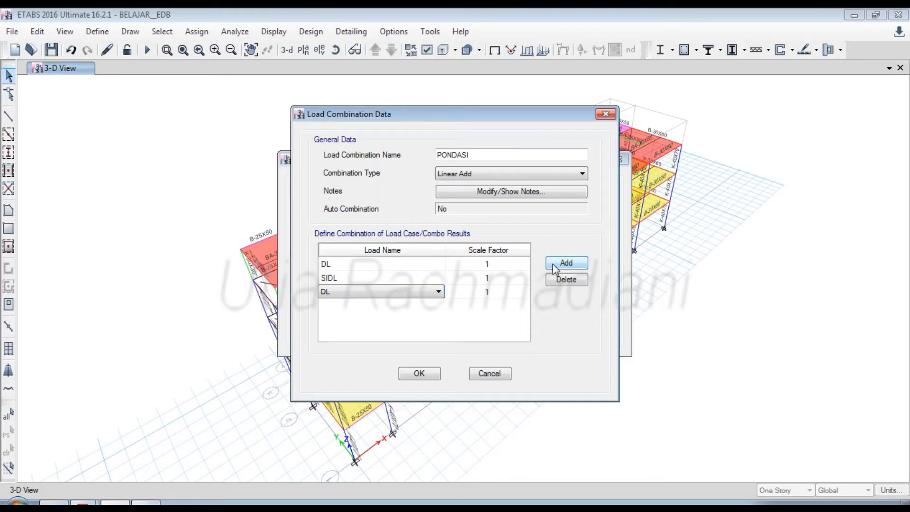
click(424, 291)
click(351, 211)
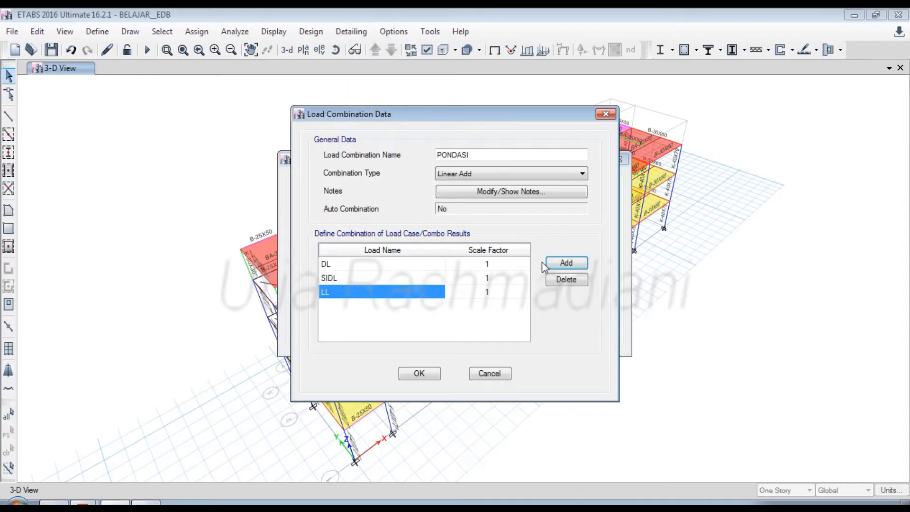
click(561, 263)
click(412, 307)
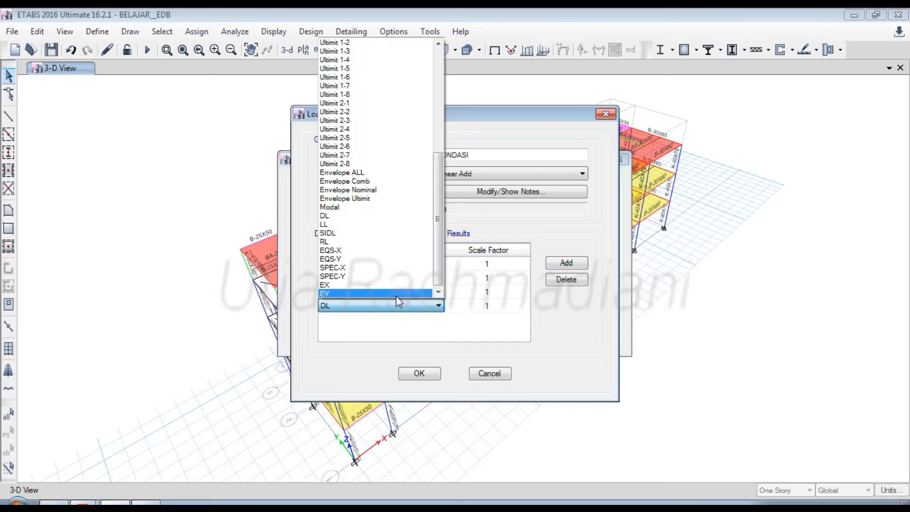
click(341, 242)
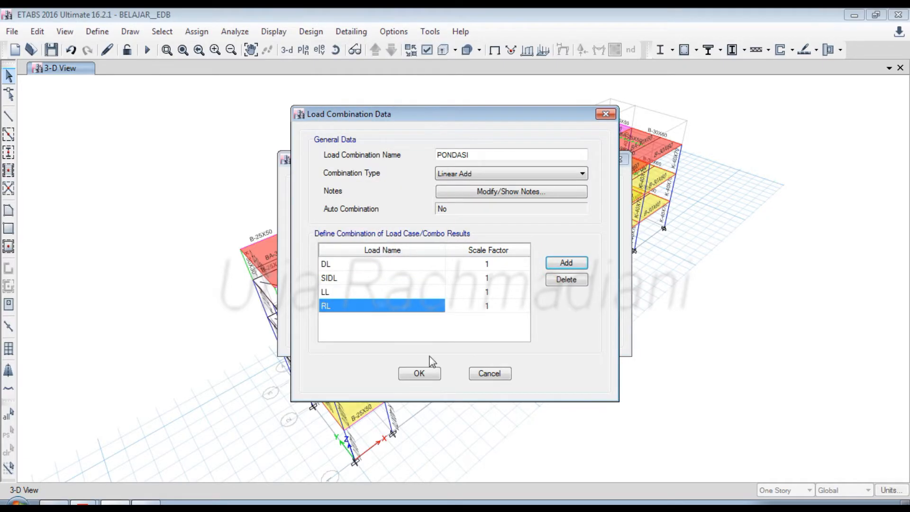
click(419, 373)
click(493, 331)
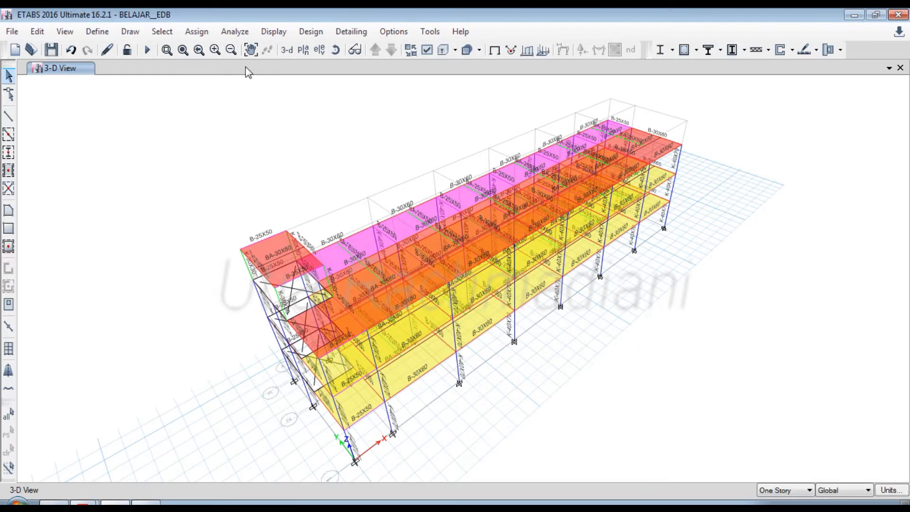
Run the analysis and open the Joint Reactions results table
click(147, 50)
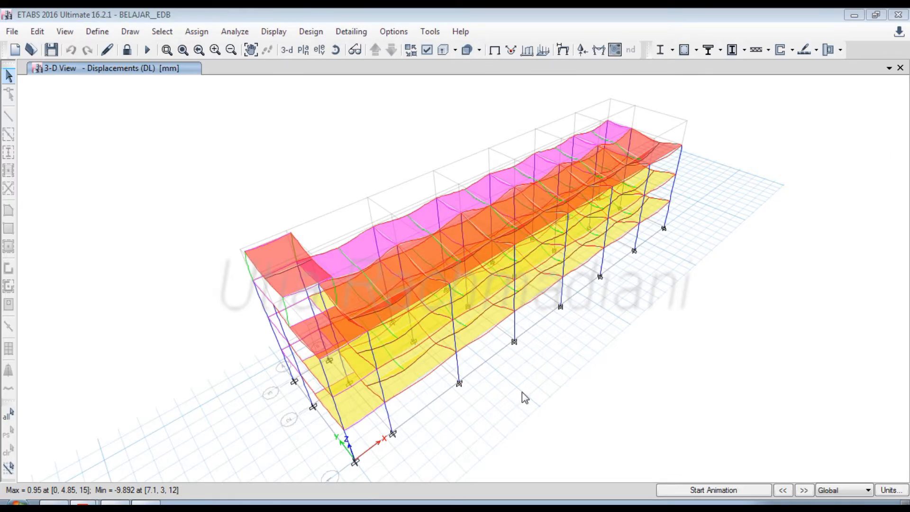
click(268, 29)
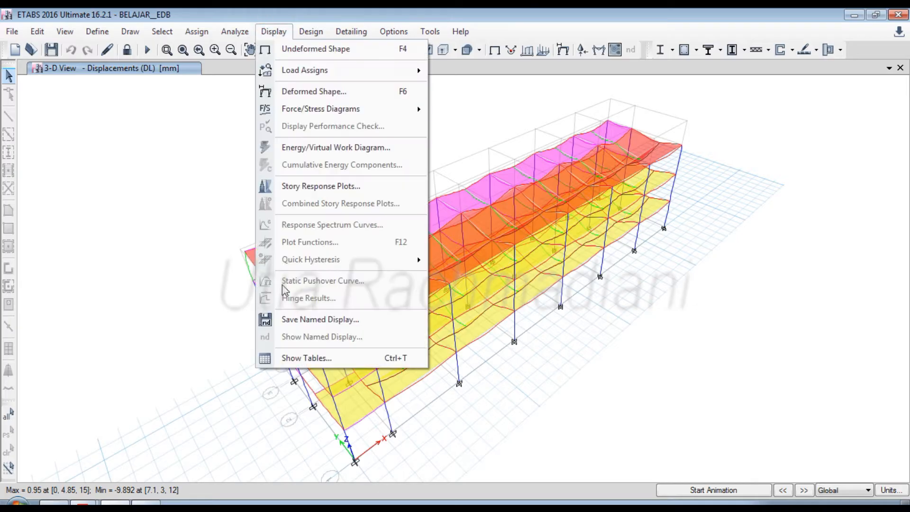
click(295, 359)
click(316, 92)
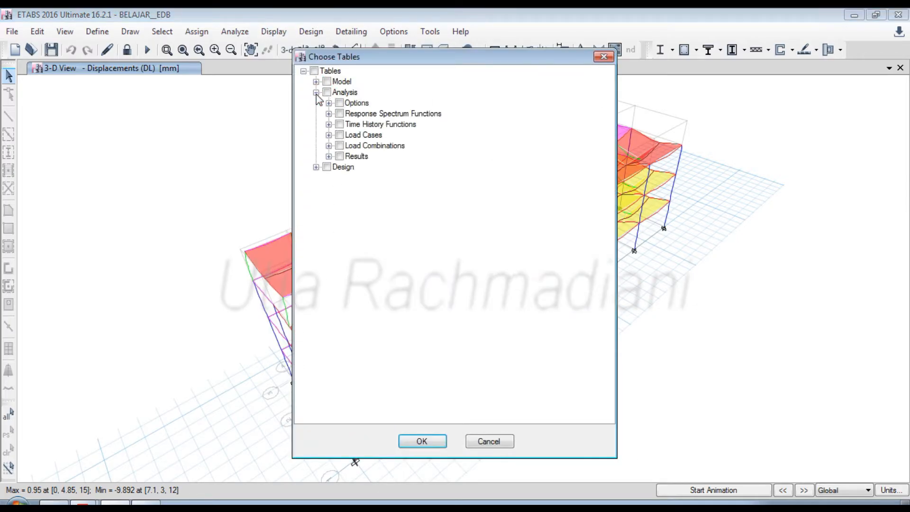
click(328, 156)
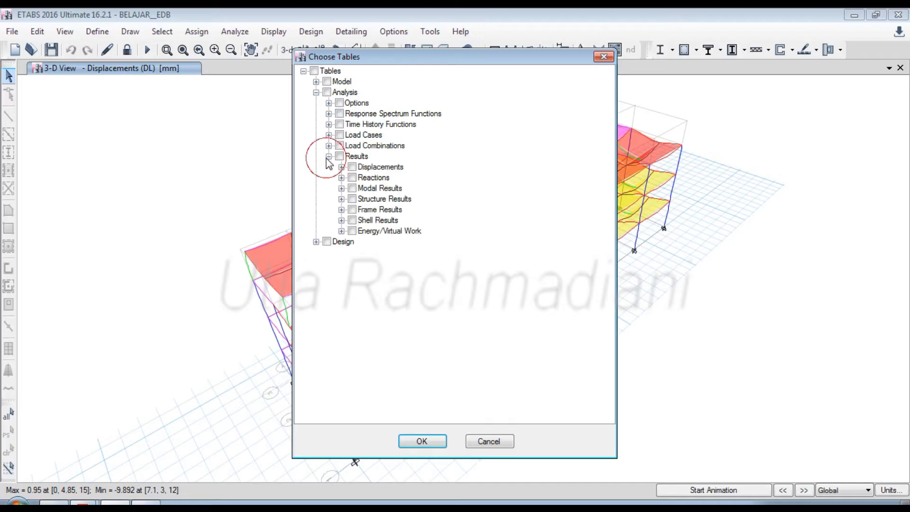
click(341, 178)
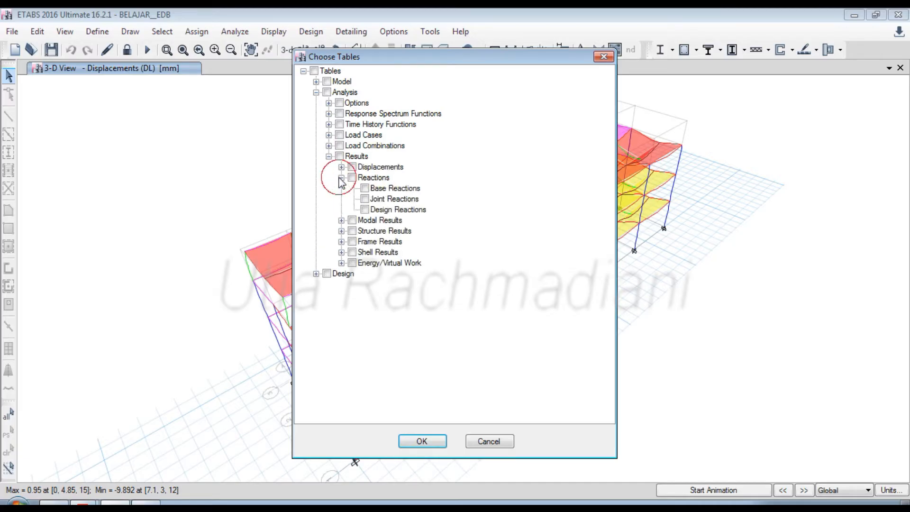
click(365, 199)
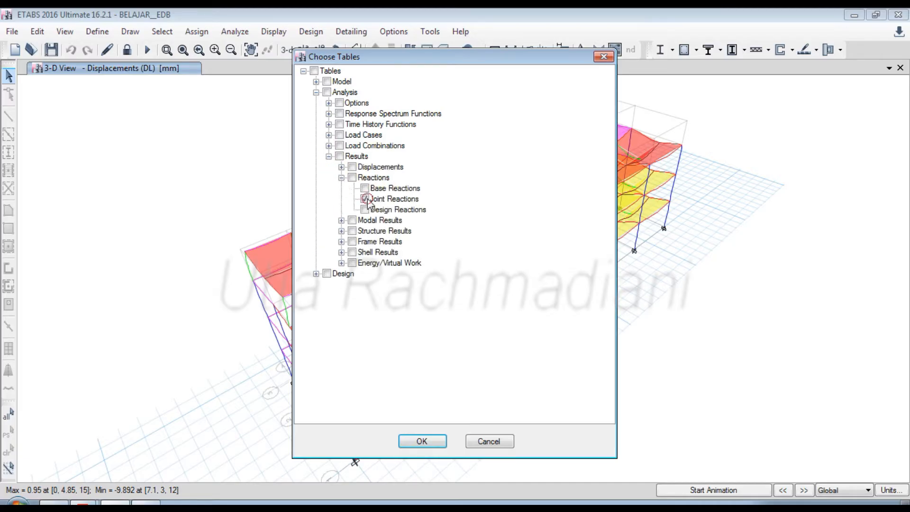
click(424, 439)
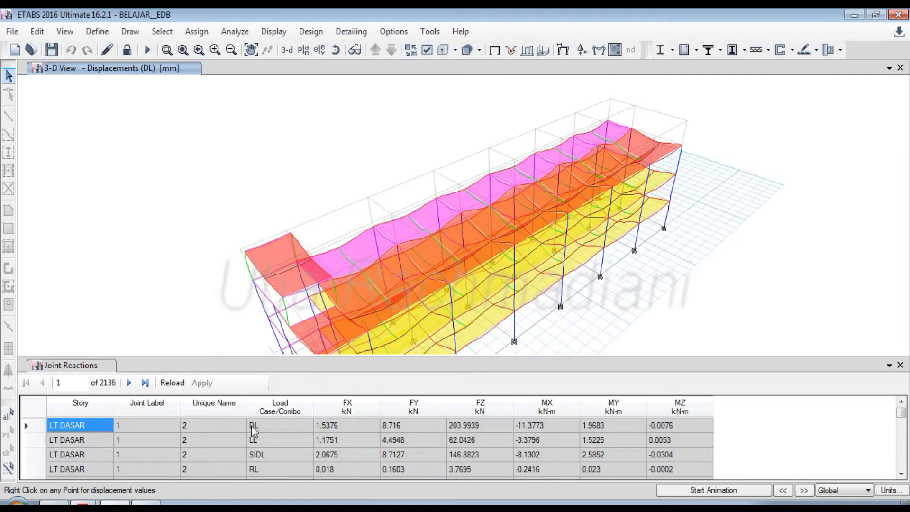
Filter the Joint Reactions table's Load Case/Combo column to PONDASI
click(263, 403)
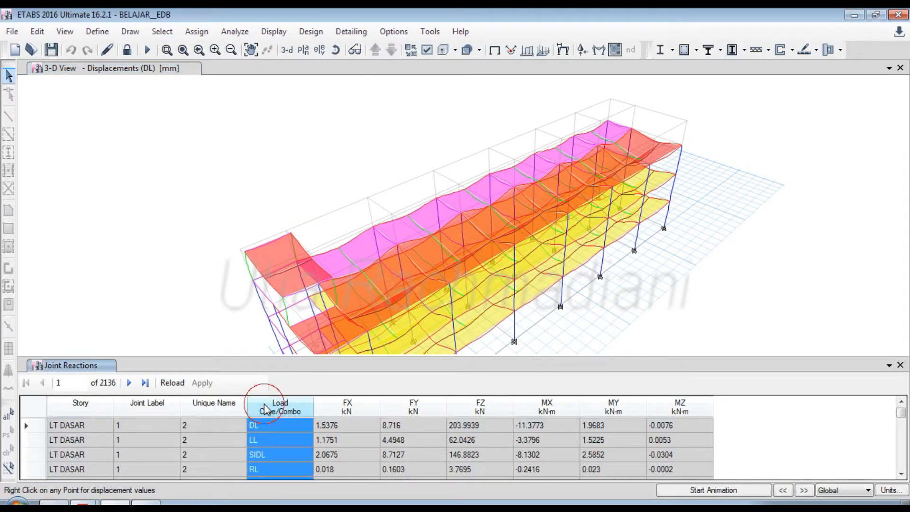
right_click(260, 402)
click(331, 381)
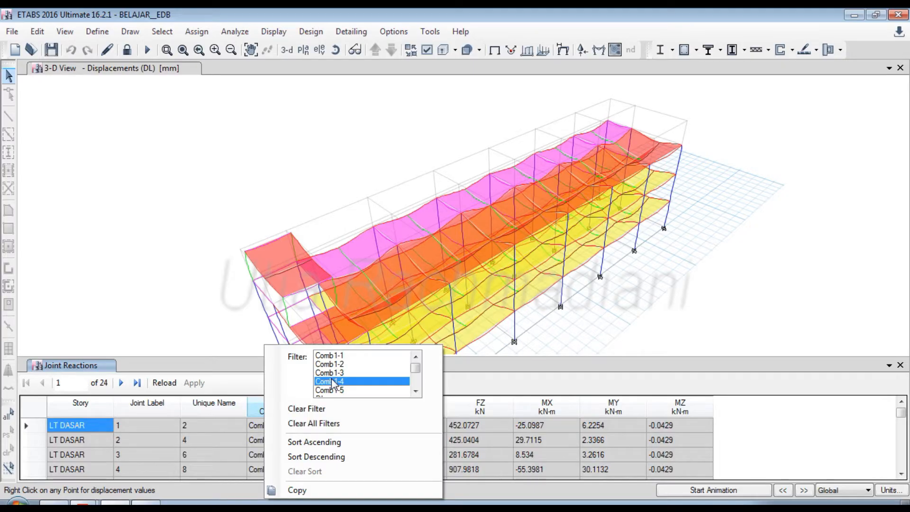
key(p)
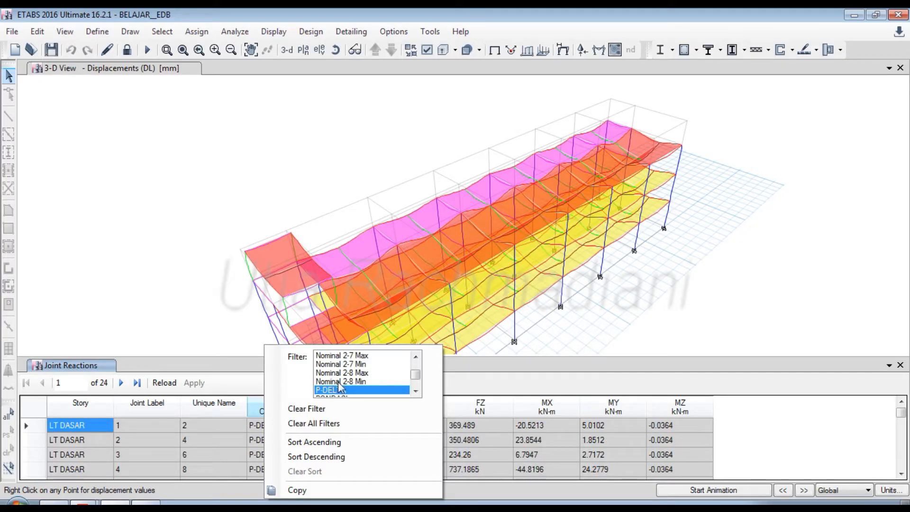
click(362, 396)
click(473, 440)
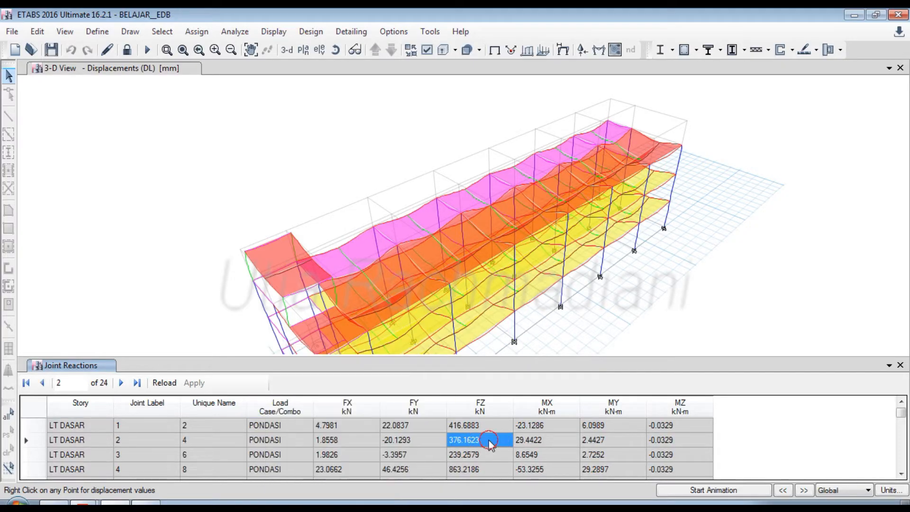
Export the filtered joint reactions to Excel, switch to the new workbook, dismiss the activation notice and maximize the window
right_click(488, 434)
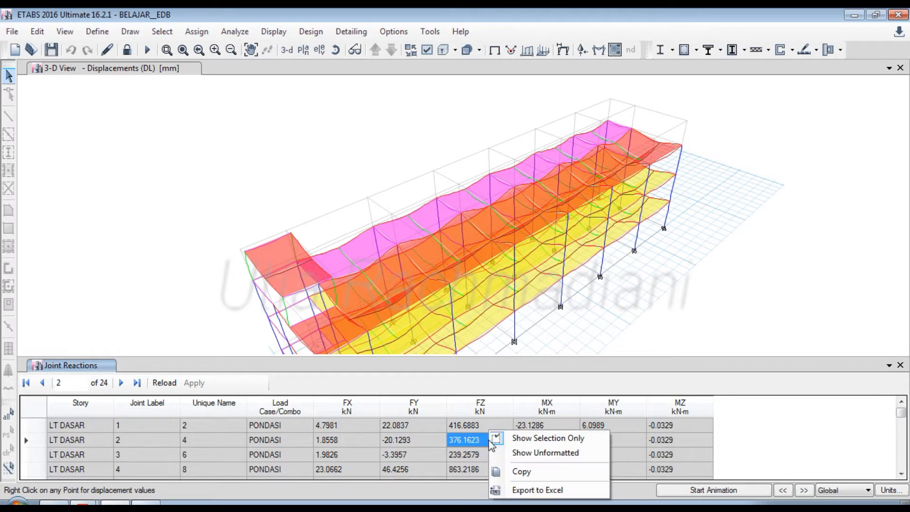
click(512, 491)
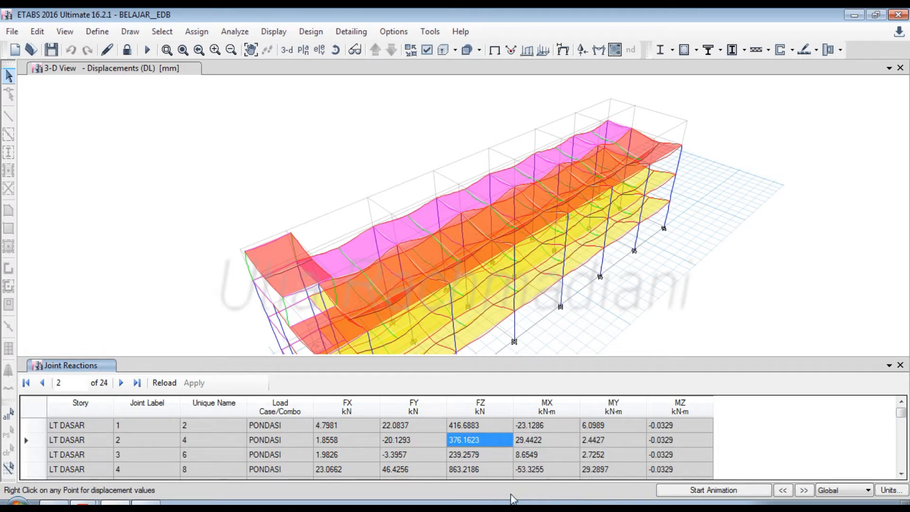
click(175, 501)
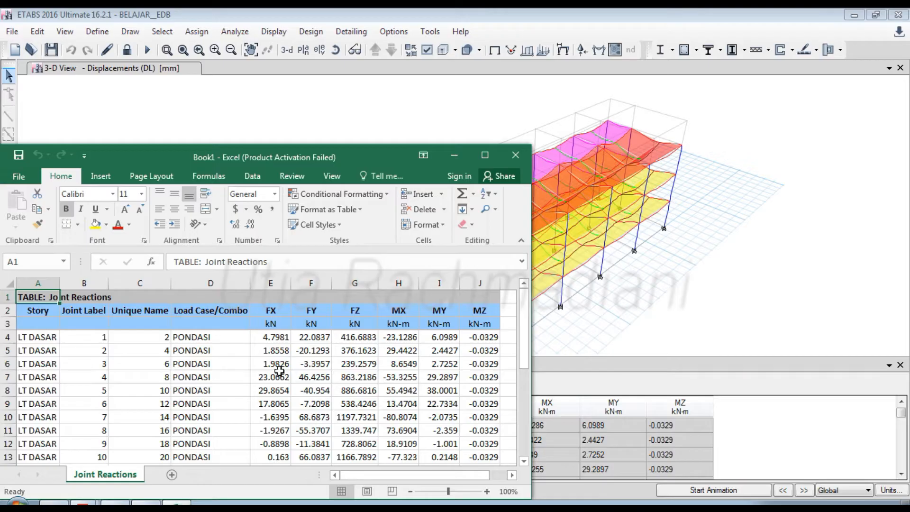
click(486, 154)
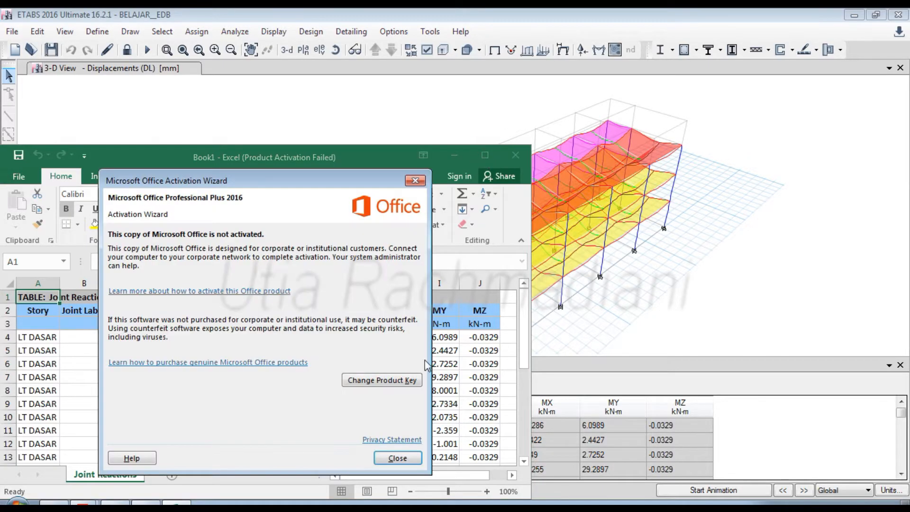
click(397, 458)
click(484, 153)
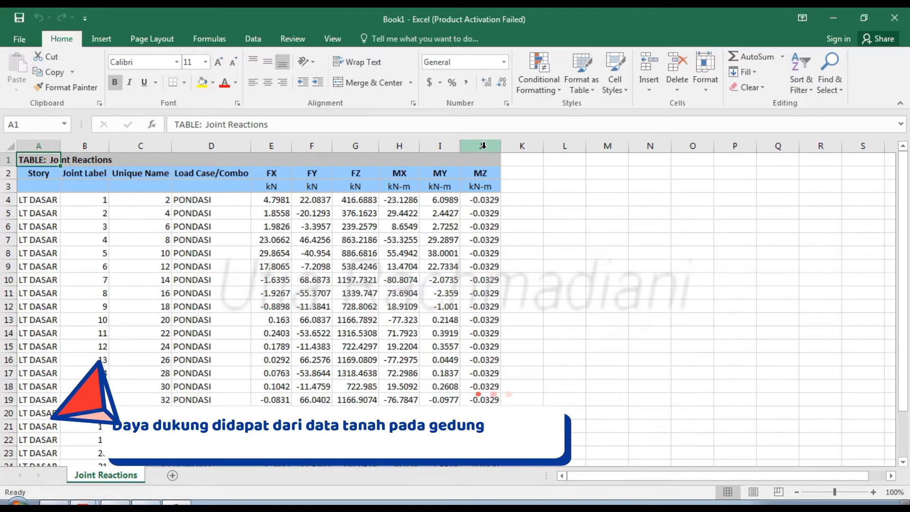
Label cell L1 DAYA DUKUNG and calculate the bearing capacity in N1 with =40*9.81
click(561, 162)
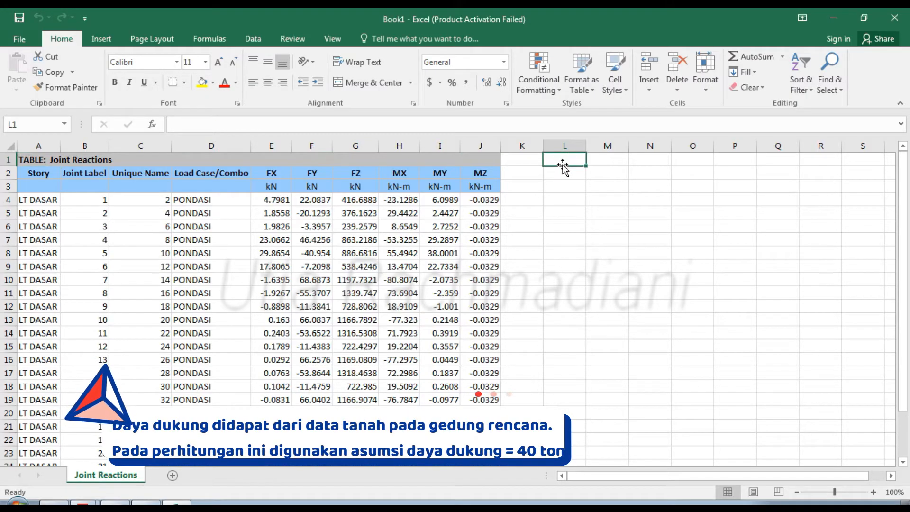
text(DAYA DUKUNG)
key(Return)
key(Right)
key(Right)
key(Up)
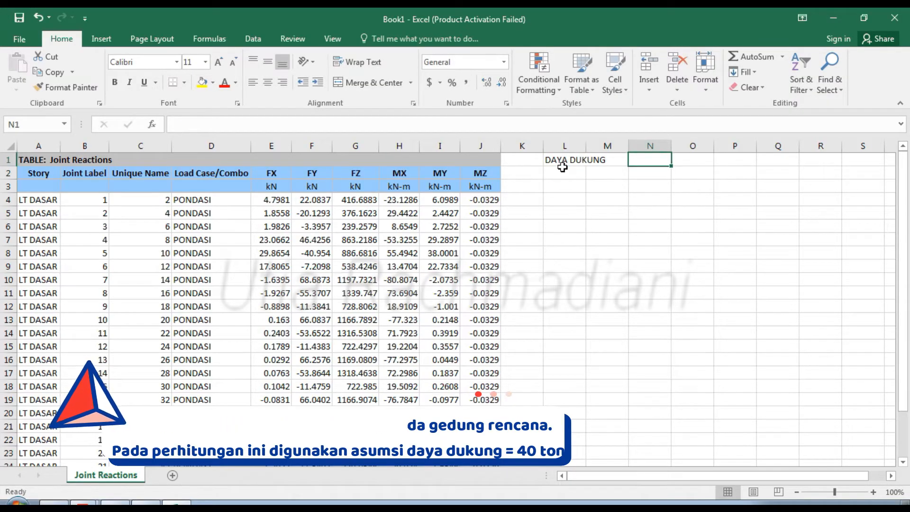
text(=40*9.81)
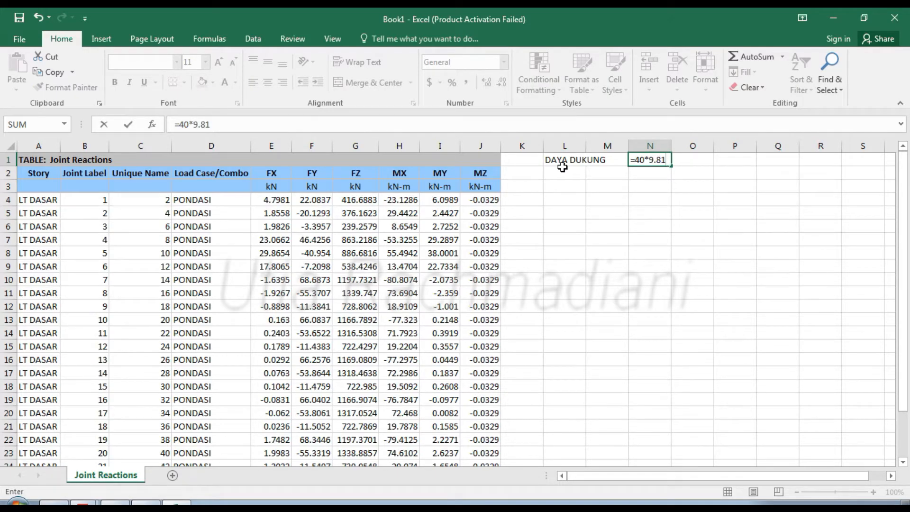
key(Right)
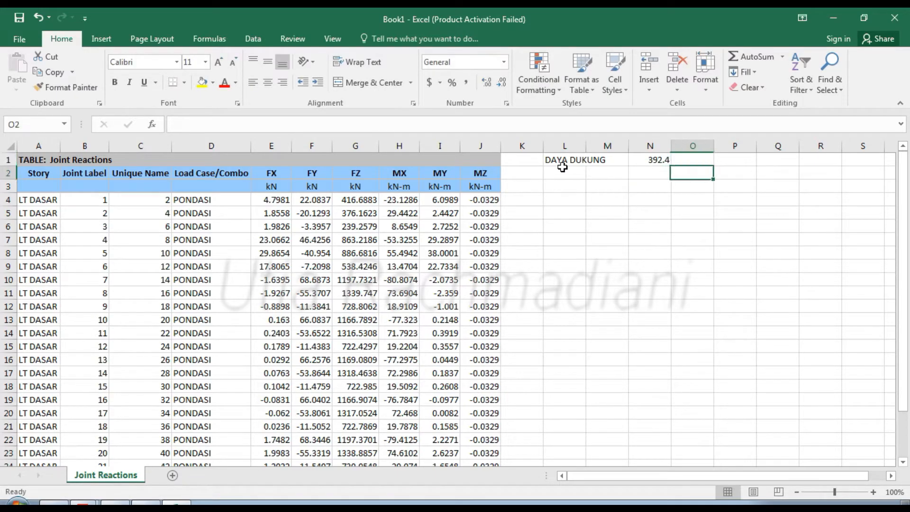
Enter the unit KN in O1 and fill cell N1 with yellow
text(KN)
key(Return)
click(633, 160)
click(203, 84)
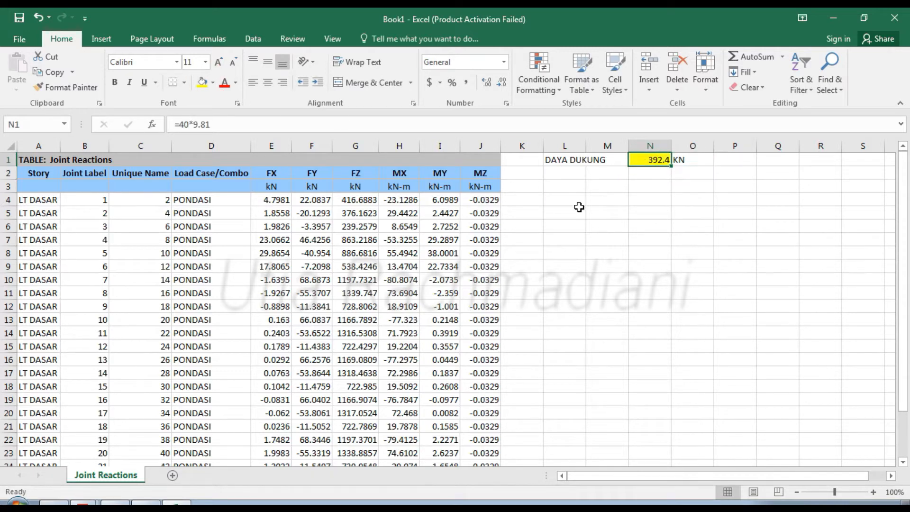
Enter the heading JUMLAH PONDASI in cell L3
click(564, 187)
text(JUM)
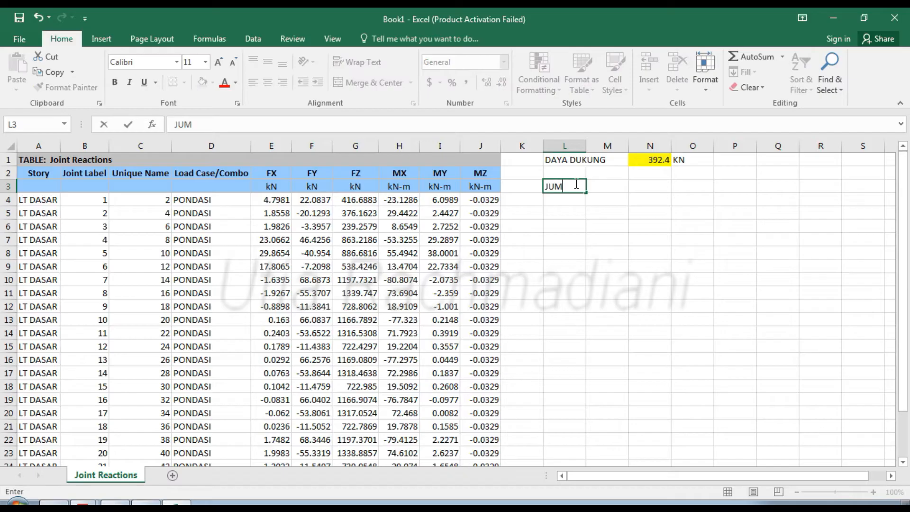
text(LAH PONDASI)
key(Return)
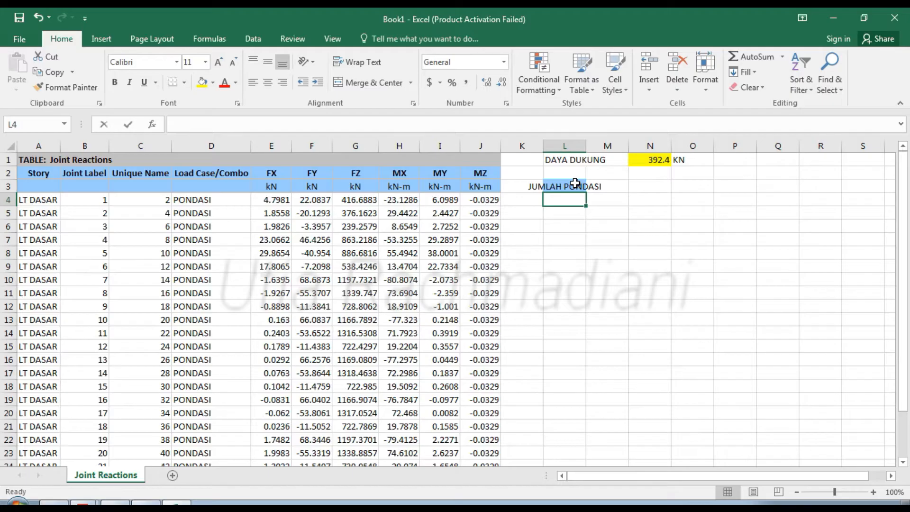
Enter the formula =ROUNDUP(G4/N1,0) in cell L4 to calculate the foundation count for the first joint
text(=ROUNDUP)
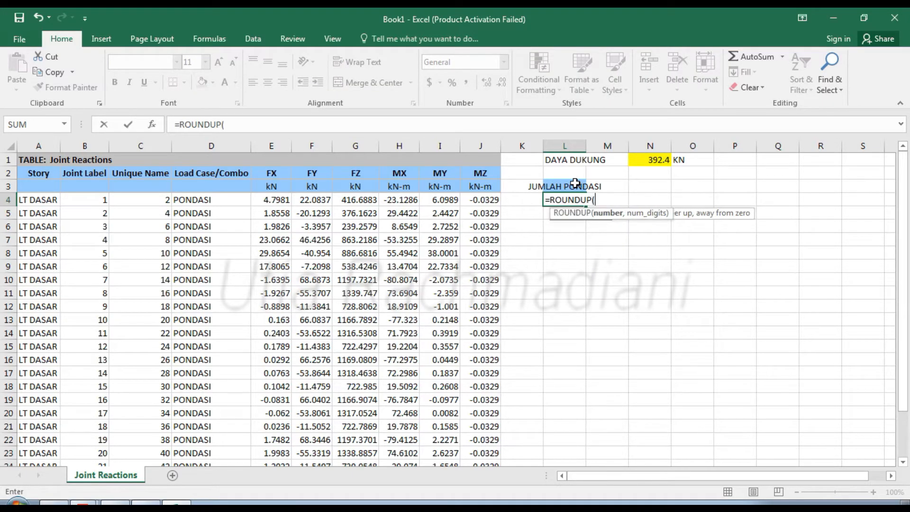
text(()
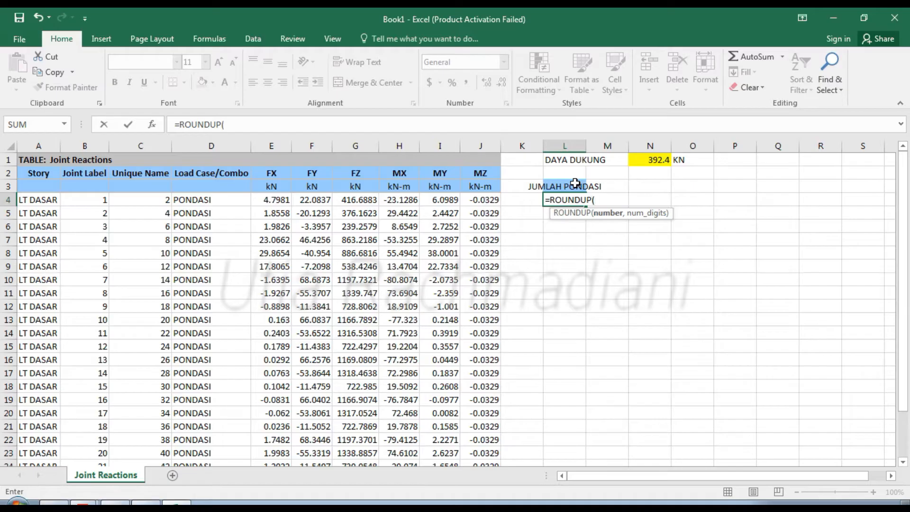
click(349, 200)
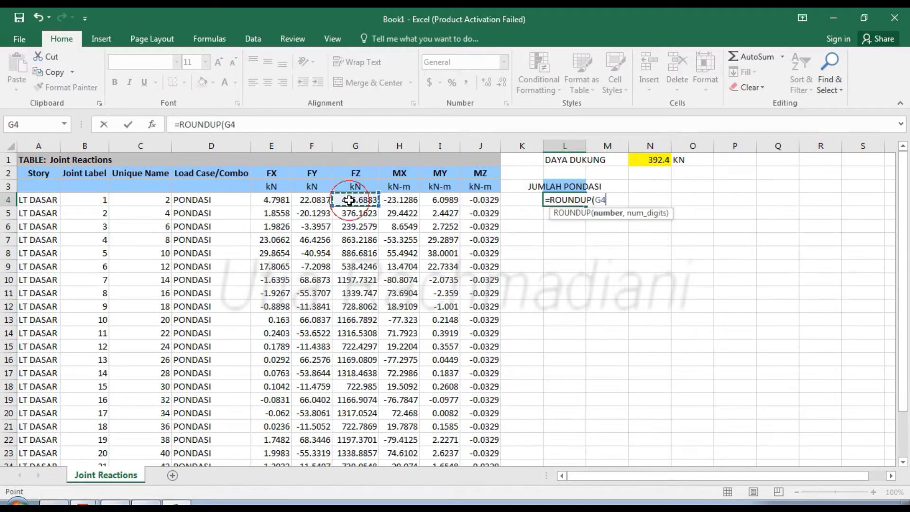
text(/)
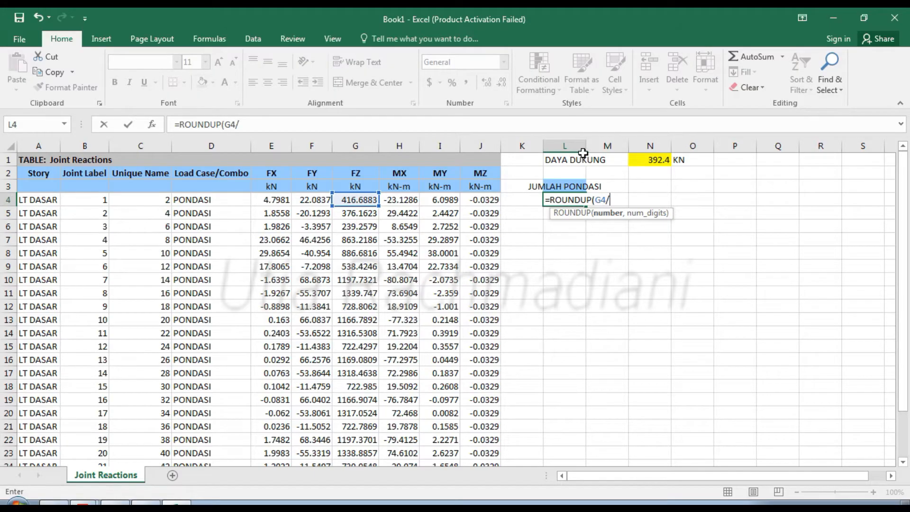
click(656, 159)
text(,0))
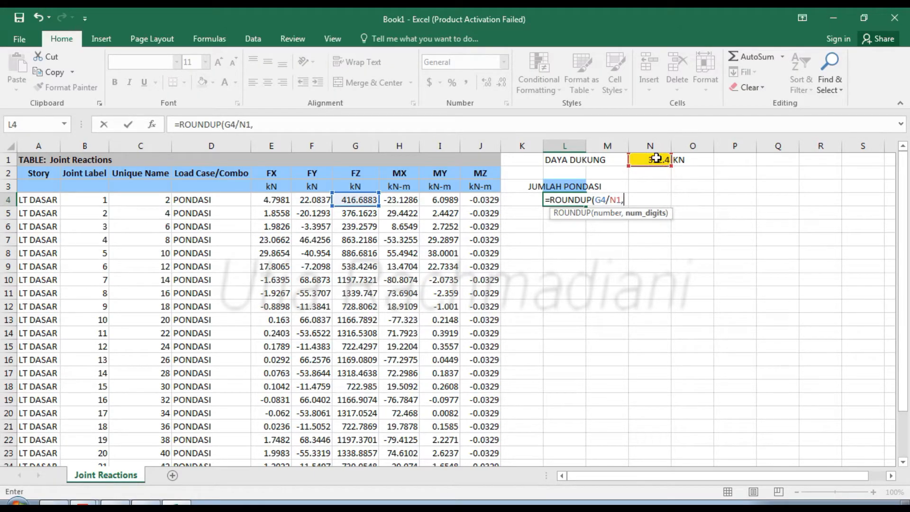
key(Return)
Make the bearing capacity reference in L4 absolute so the formula reads =ROUNDUP(G4/$N$1,0)
double_click(579, 199)
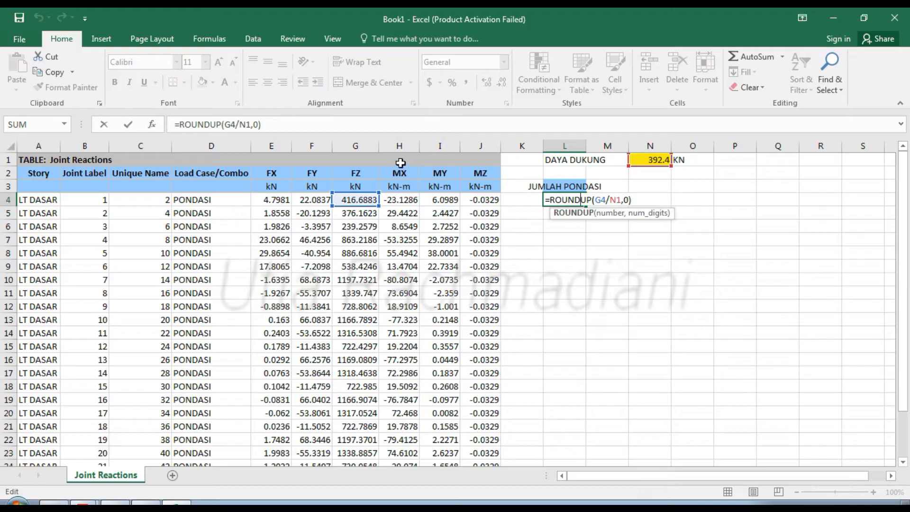
click(241, 125)
text($N)
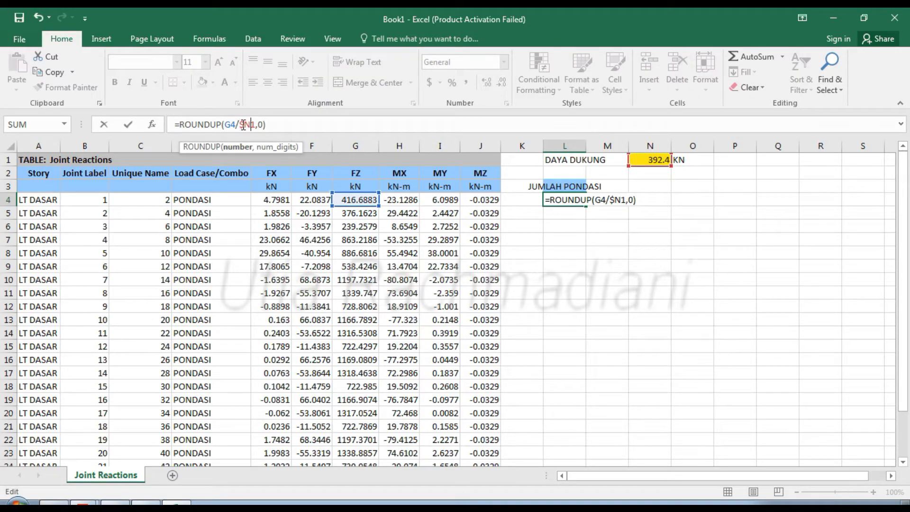
text($)
key(Return)
Fill the L4 formula down through L27 to cover all joints, then select the JUMLAH PONDASI heading
click(553, 199)
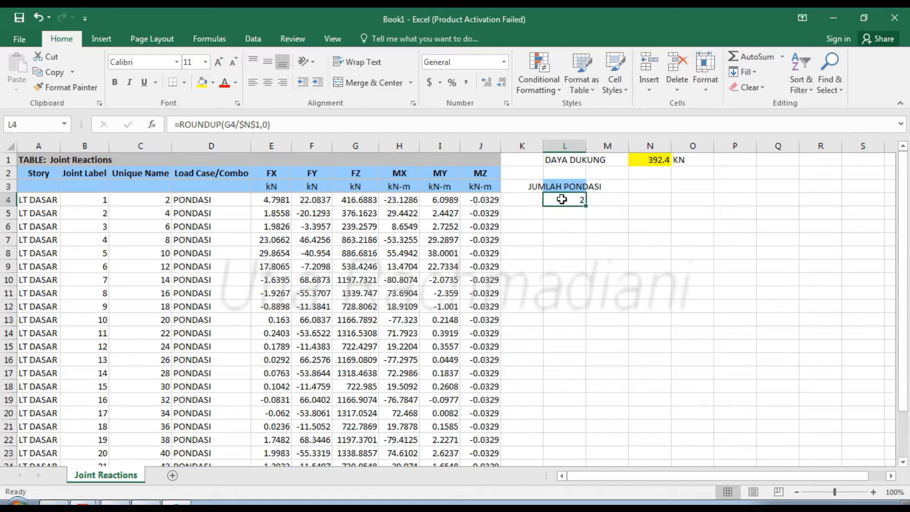
drag(585, 205, 562, 445)
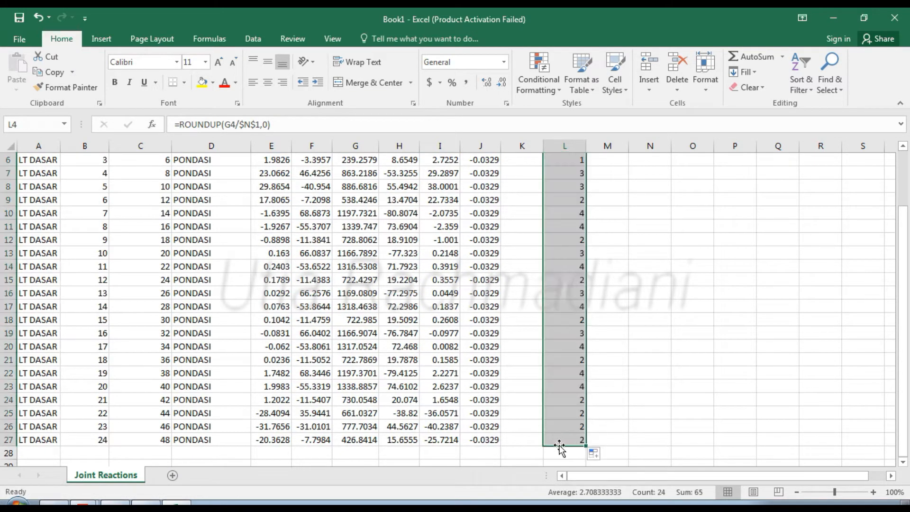
scroll(463, 409, up, 1)
click(581, 160)
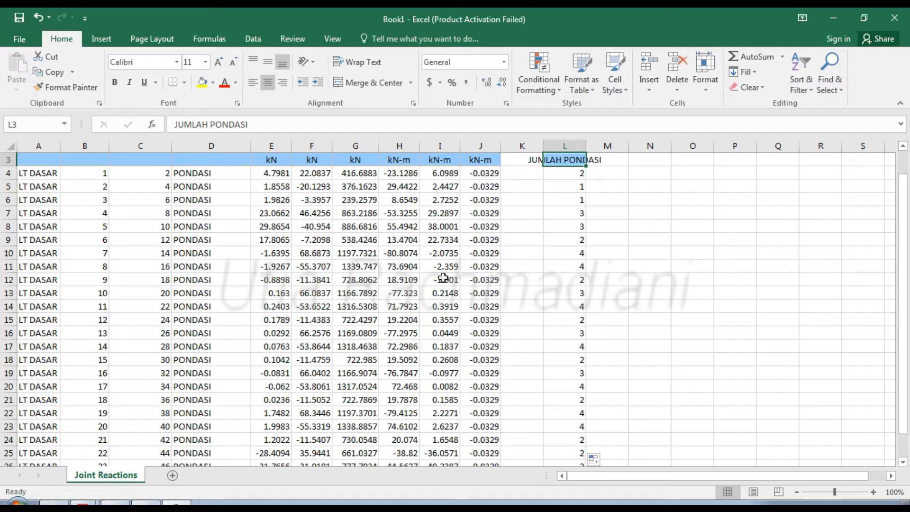
Switch to BUKU TEKNIK SIPIL.pdf in Adobe Acrobat Reader and examine the pile group efficiency and pile reaction formulas on pages 176 and 177
click(84, 501)
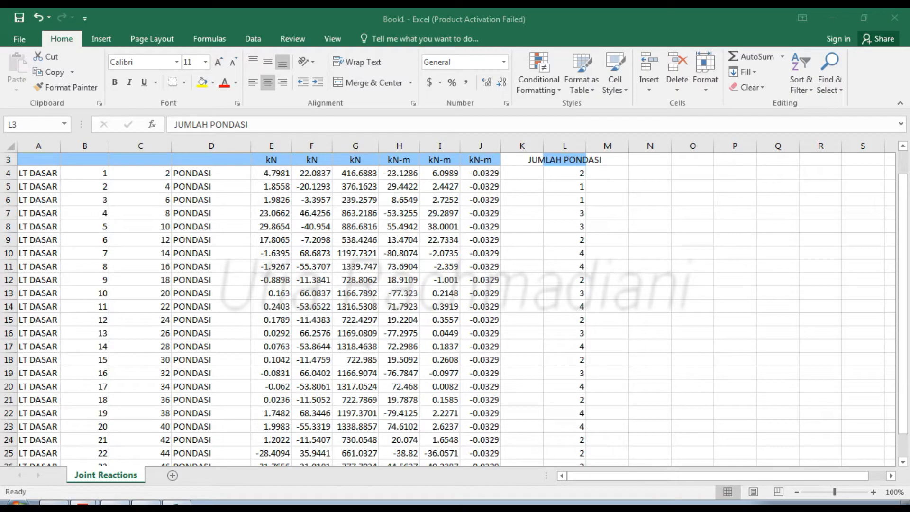
mouse_move(84, 501)
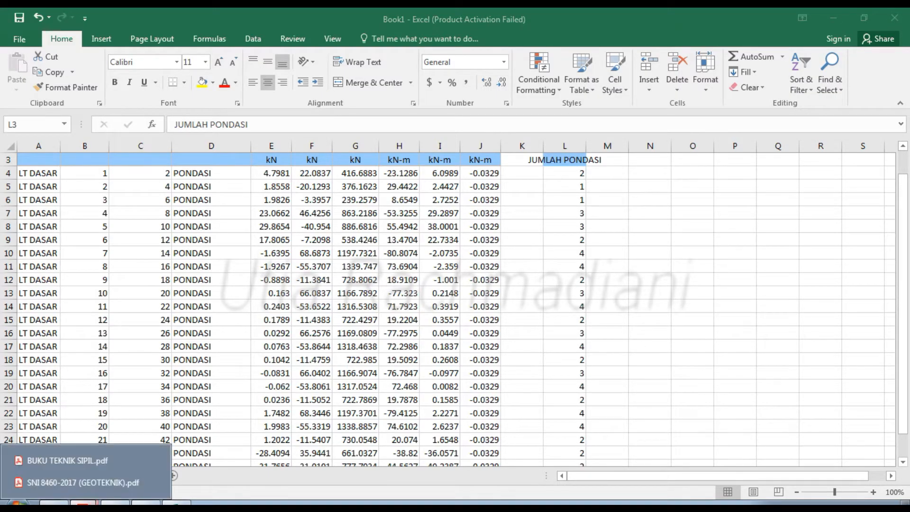
click(93, 463)
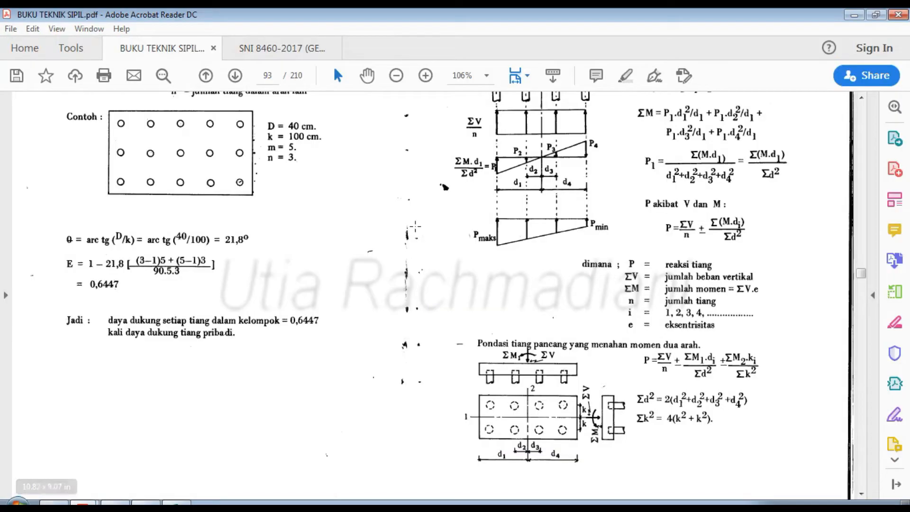
scroll(511, 227, up, 3)
key(ctrl+a)
scroll(511, 227, up, 1)
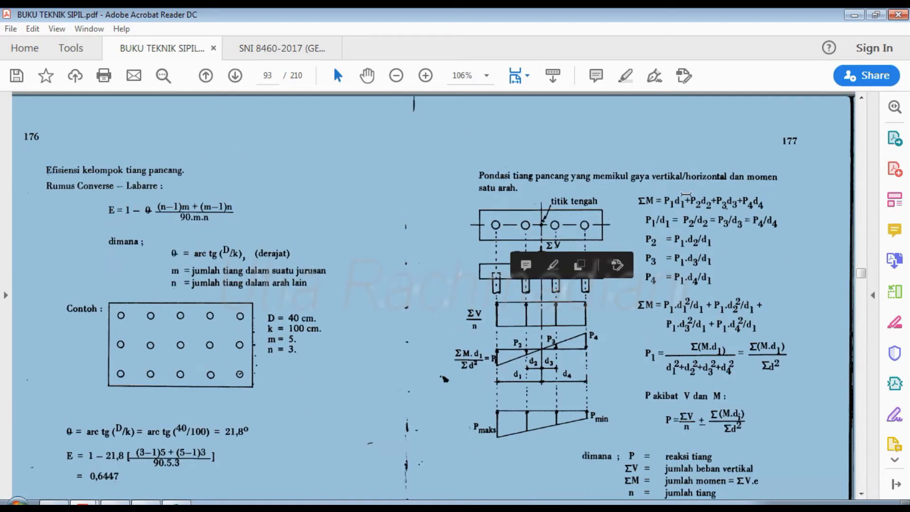
click(801, 137)
scroll(723, 198, down, 2)
scroll(450, 294, down, 4)
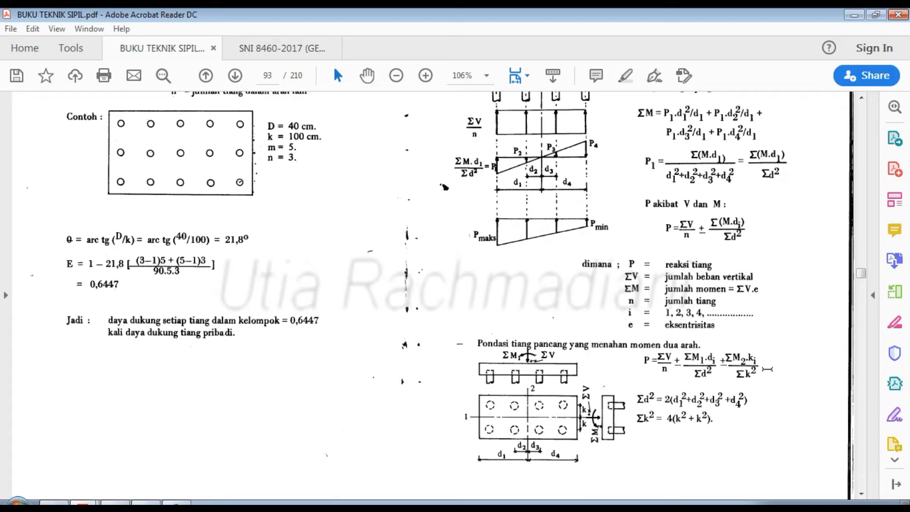
Open SNI 8460-2017 (GEOTEKNIK).pdf and read the minimum axis-to-axis pile spacing rule in section 9.7.1.2
click(262, 49)
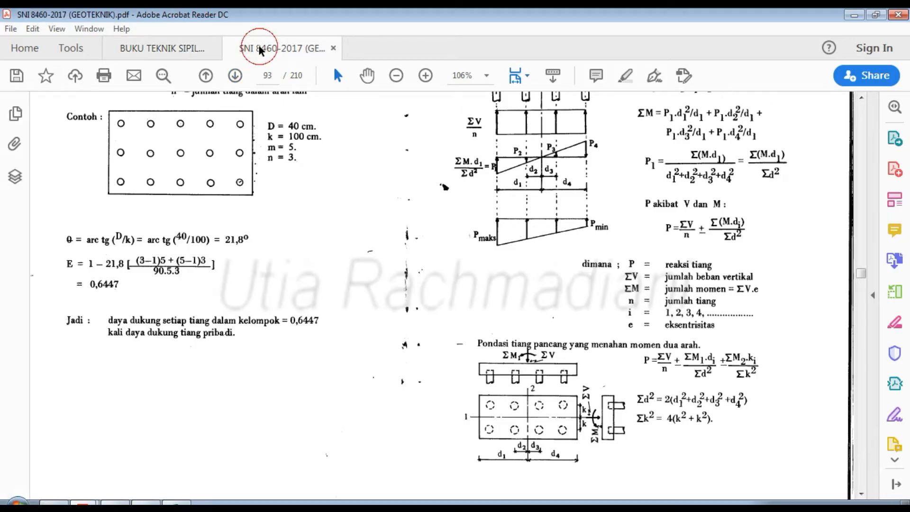
drag(232, 400, 665, 406)
drag(264, 413, 624, 415)
click(631, 411)
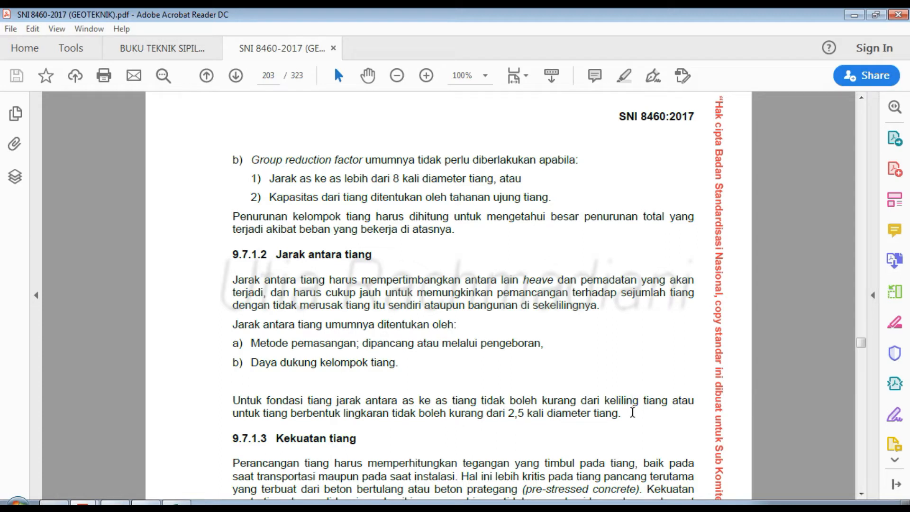
drag(401, 403, 445, 403)
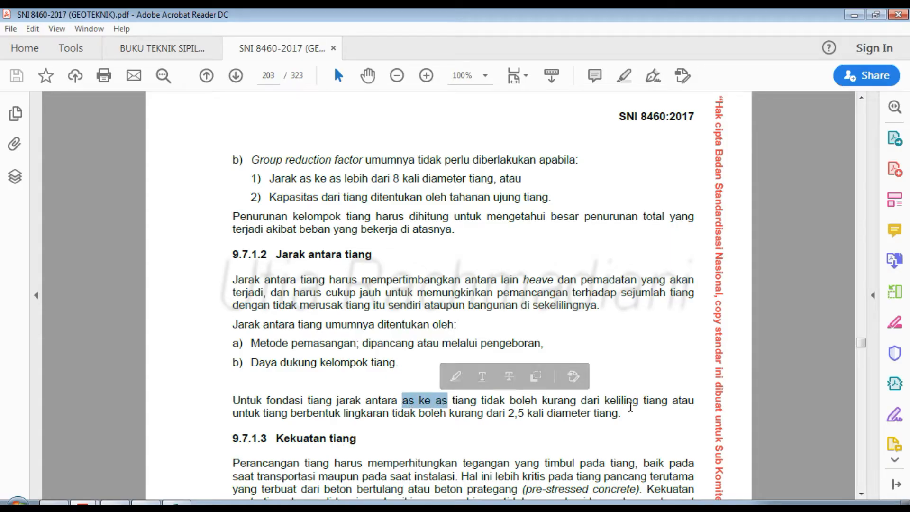
click(636, 400)
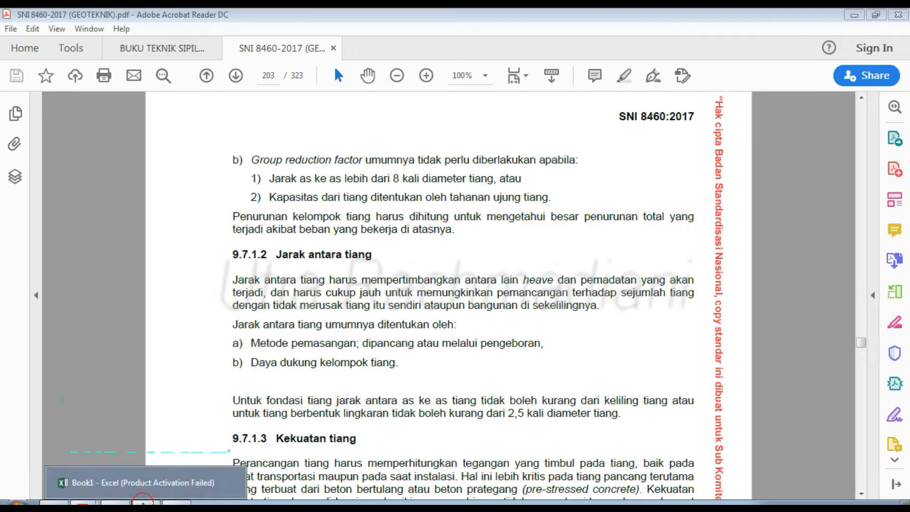
Return to the Book1 workbook in Excel and add a filter to the JUMLAH PONDASI heading in L3
click(144, 503)
click(480, 293)
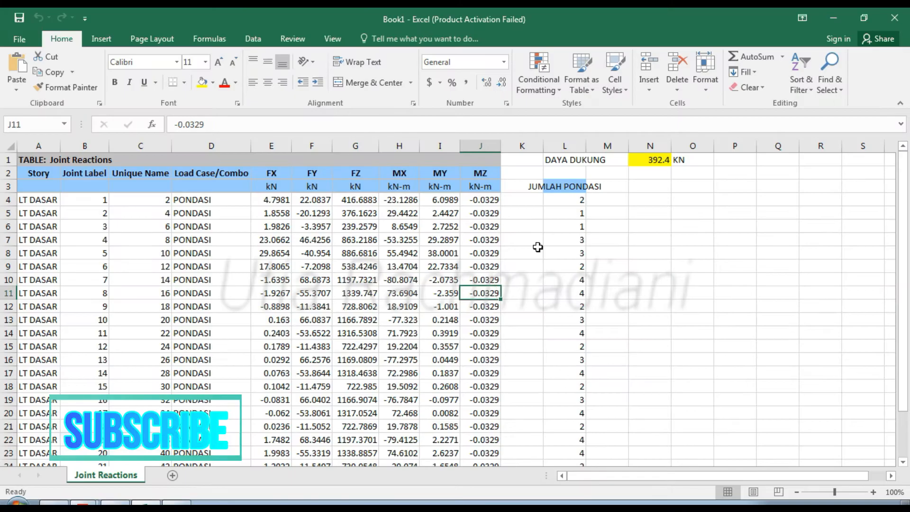
click(577, 189)
click(800, 81)
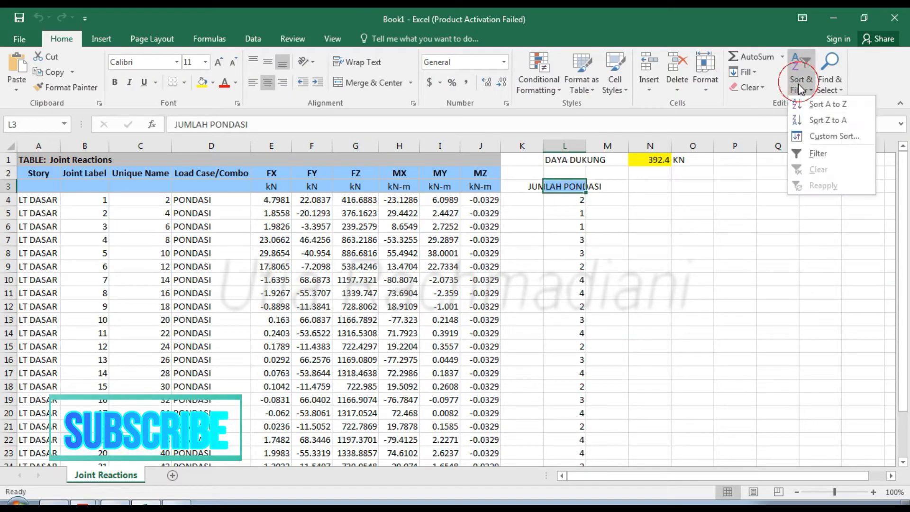
click(813, 153)
click(589, 185)
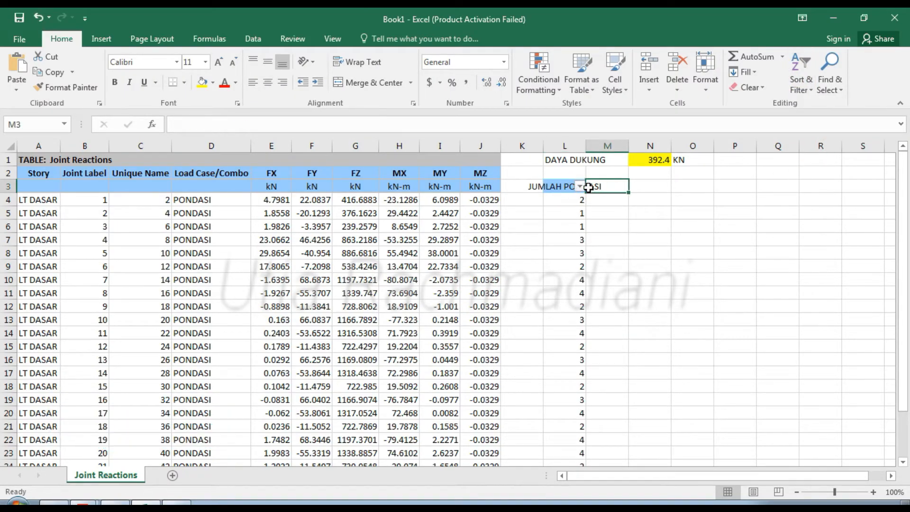
Filter the JUMLAH PONDASI column to show only rows with the value 4
click(580, 186)
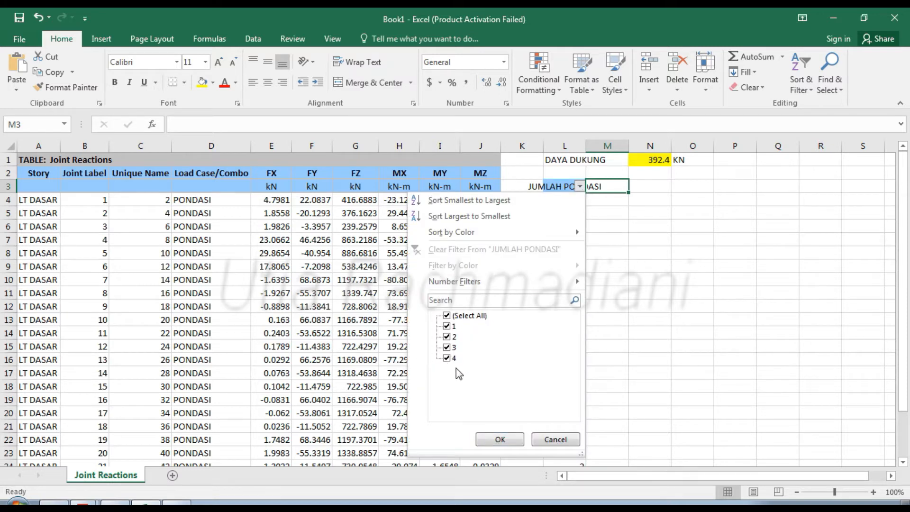
click(446, 315)
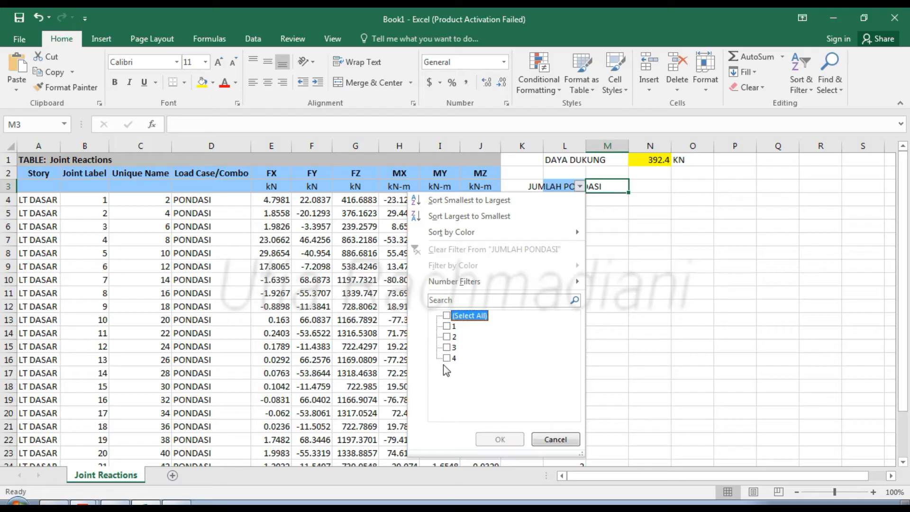
click(447, 358)
click(493, 438)
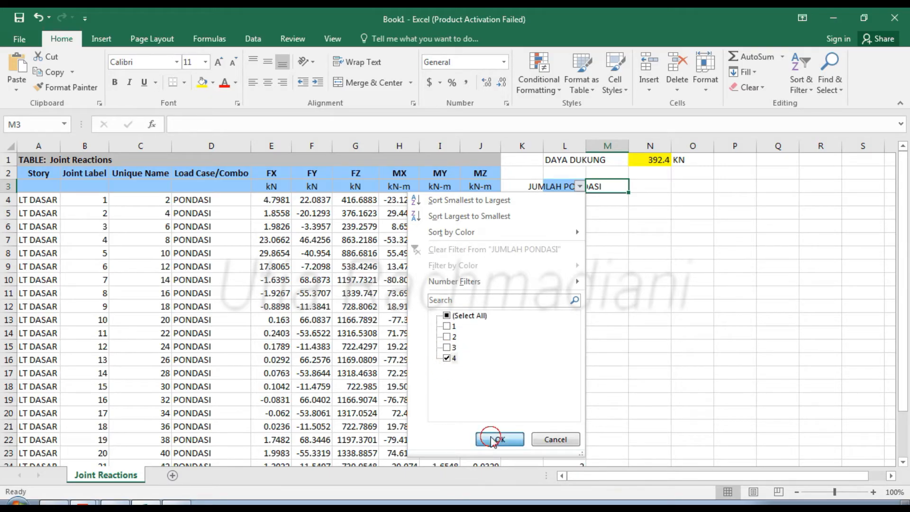
Review the foundation counts, joint labels and last FZ value in the filtered rows
drag(573, 198, 569, 278)
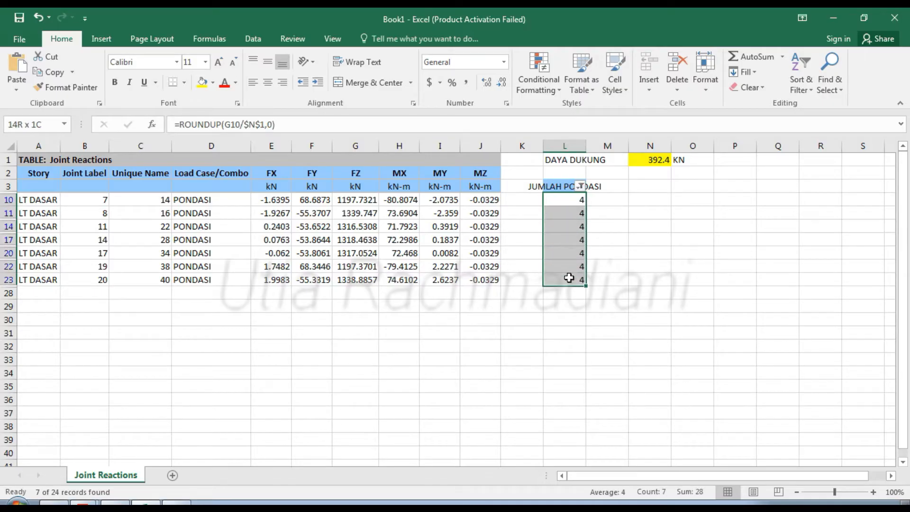
click(85, 200)
drag(86, 201, 88, 280)
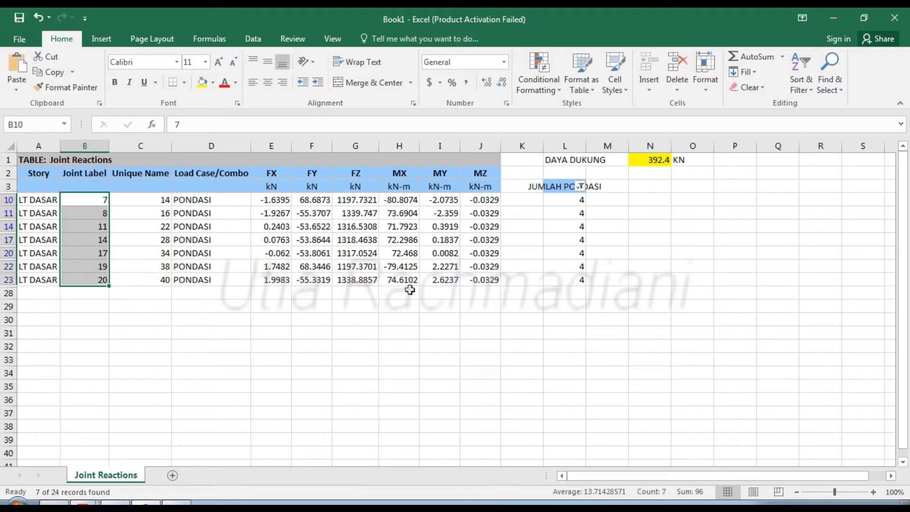
click(372, 282)
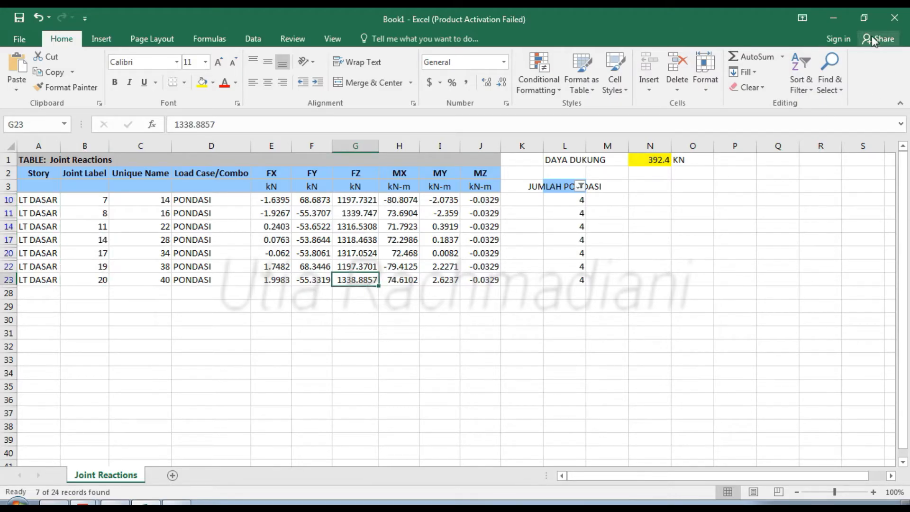
Restore the Excel window, switch to ETABS and place its window beside the Joint Reactions sheet
click(862, 21)
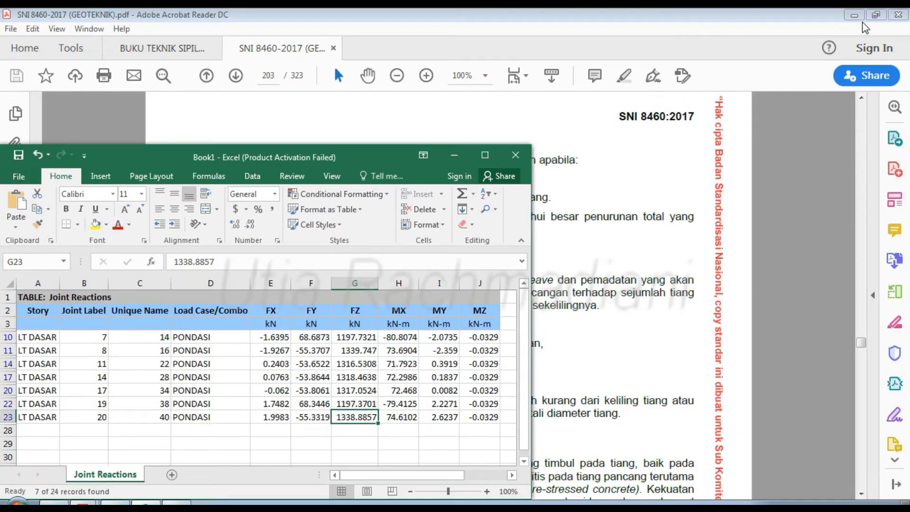
drag(396, 156, 397, 20)
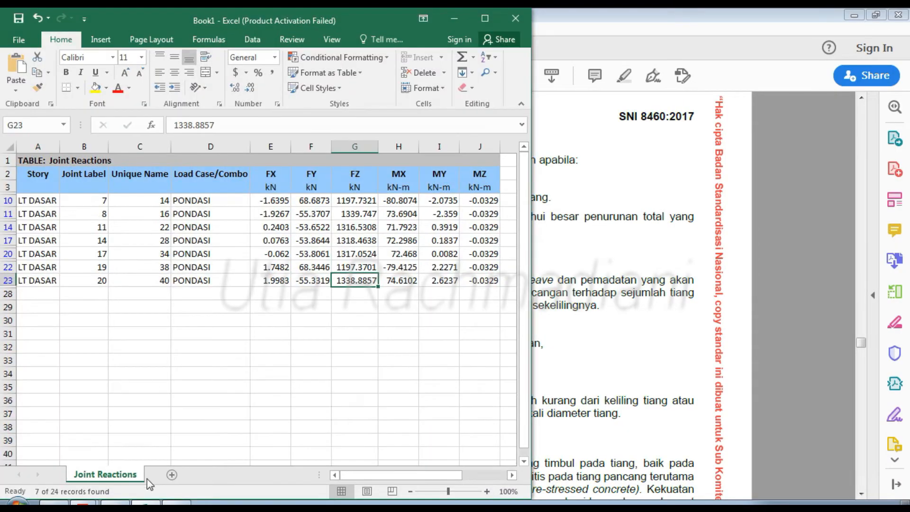
click(112, 505)
click(899, 365)
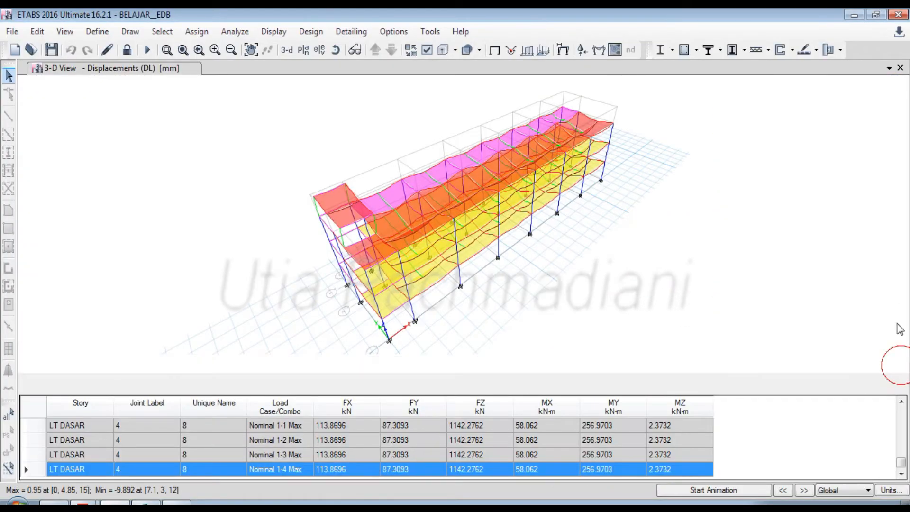
click(875, 16)
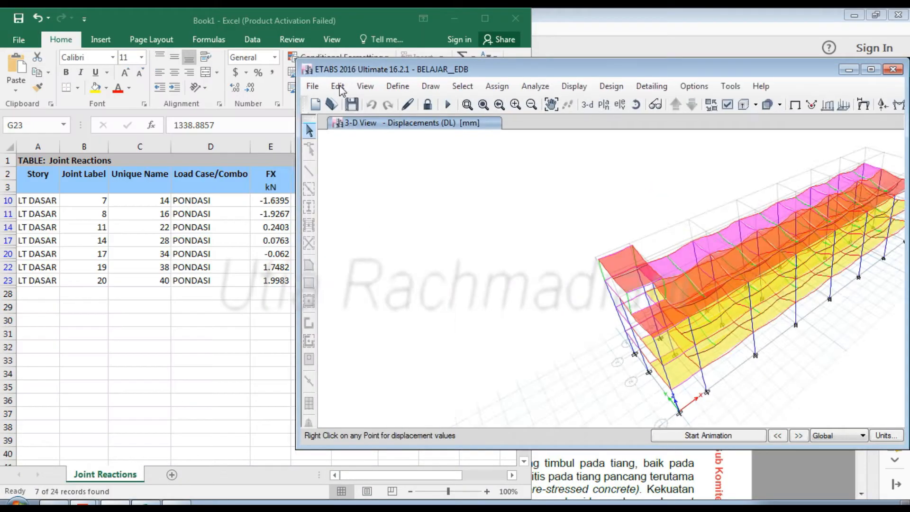
drag(297, 88, 532, 6)
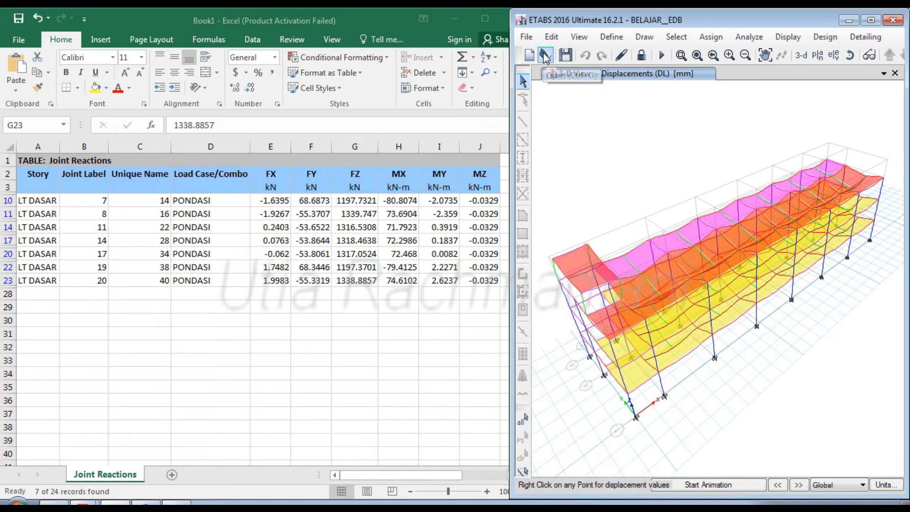
Bring the Joint Reactions table into view beneath the ETABS 3-D view and filter its Joint Label column to 7
click(545, 55)
click(423, 440)
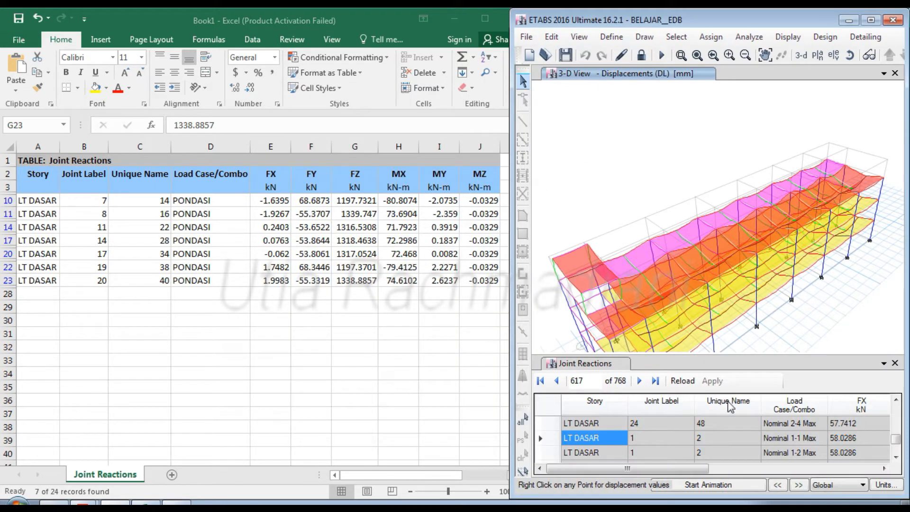
click(663, 403)
right_click(665, 403)
click(815, 391)
click(816, 391)
click(815, 391)
click(815, 391)
click(816, 391)
click(816, 391)
click(816, 391)
click(815, 391)
click(815, 391)
click(816, 391)
click(816, 390)
click(726, 382)
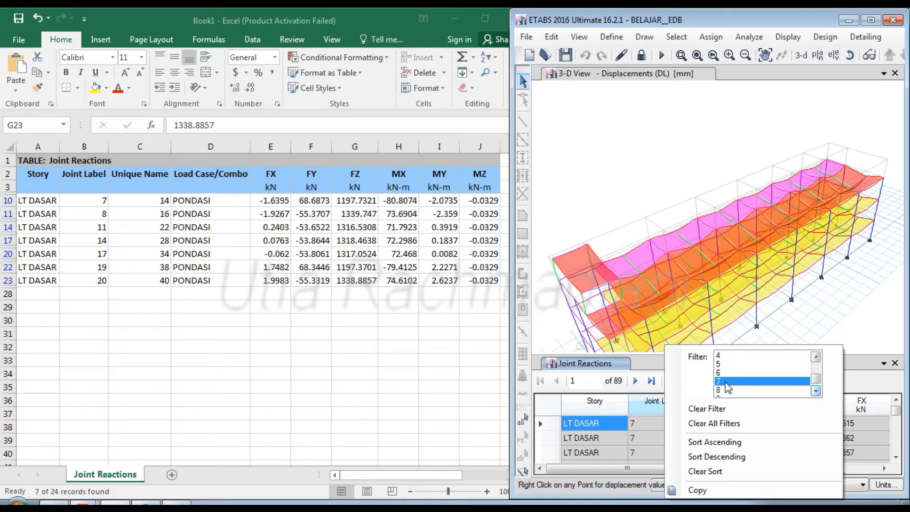
Add joint labels 8, 11 and 14 to the Joint Label filter of the Joint Reactions table
ctrl+click(729, 390)
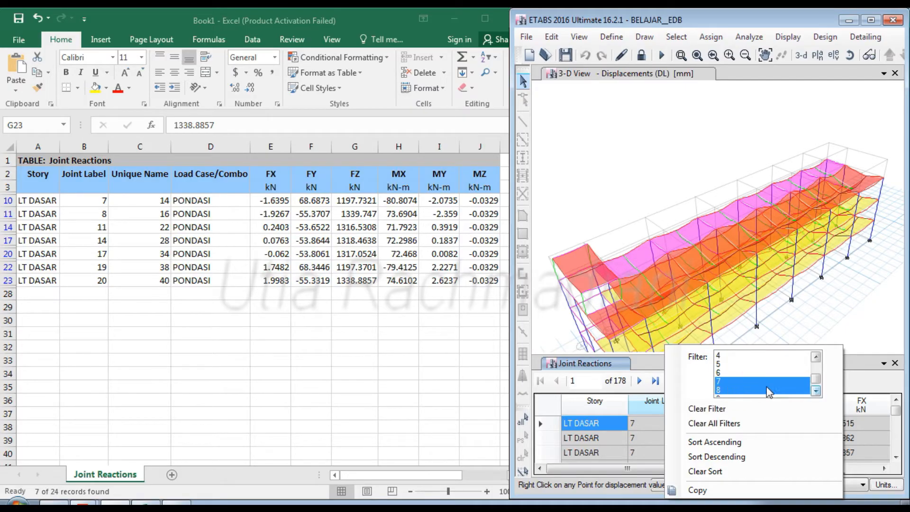
click(815, 391)
click(816, 390)
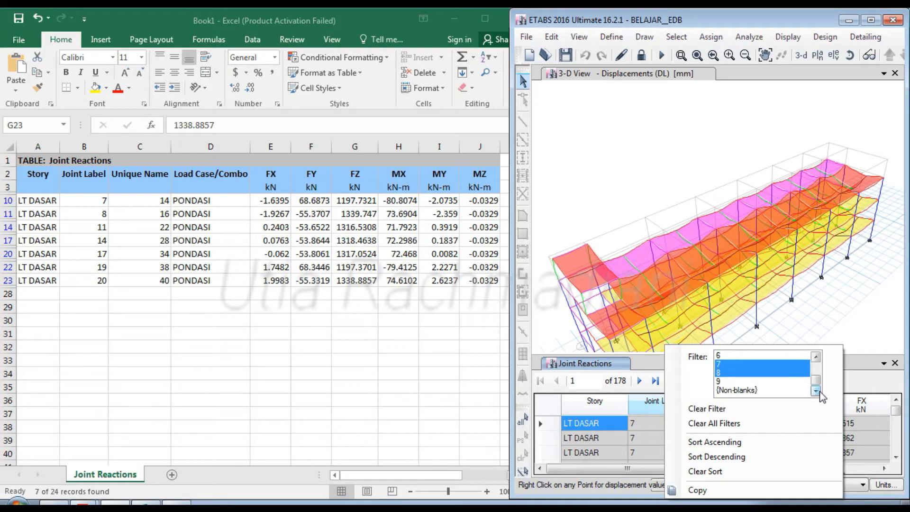
click(815, 357)
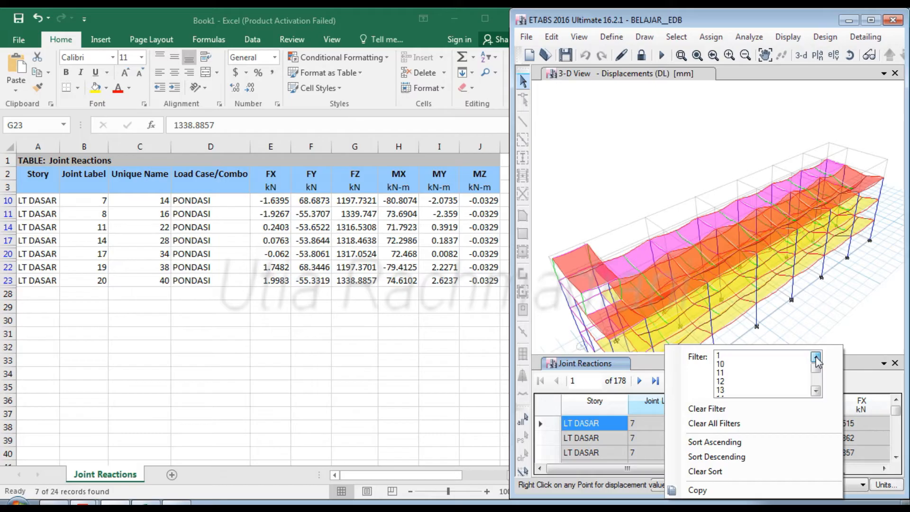
ctrl+click(739, 373)
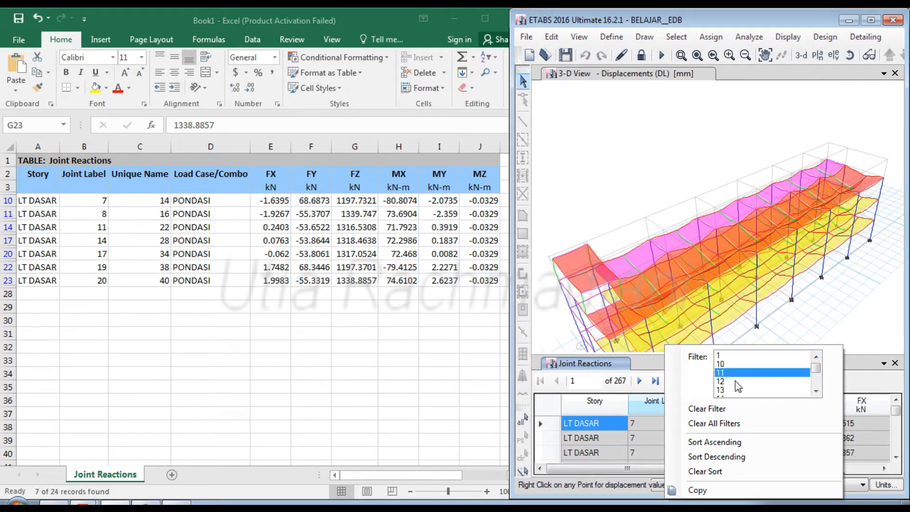
click(816, 391)
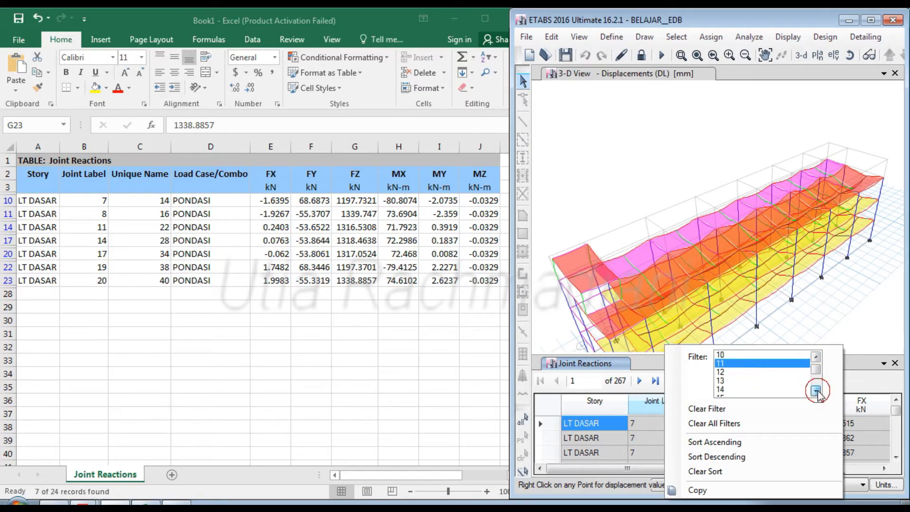
click(815, 391)
ctrl+click(744, 381)
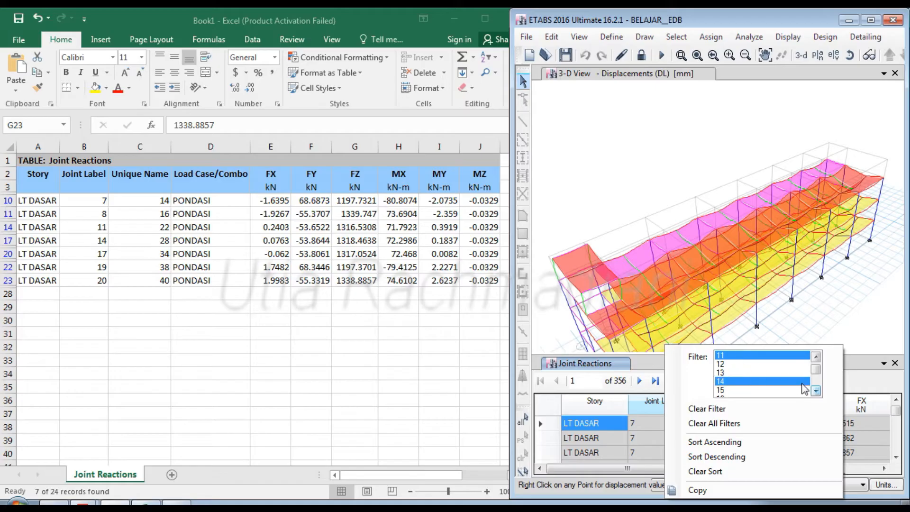
Extend the Joint Label filter with labels 17, 19 and 20, then close the filter options
click(816, 391)
click(816, 390)
click(816, 391)
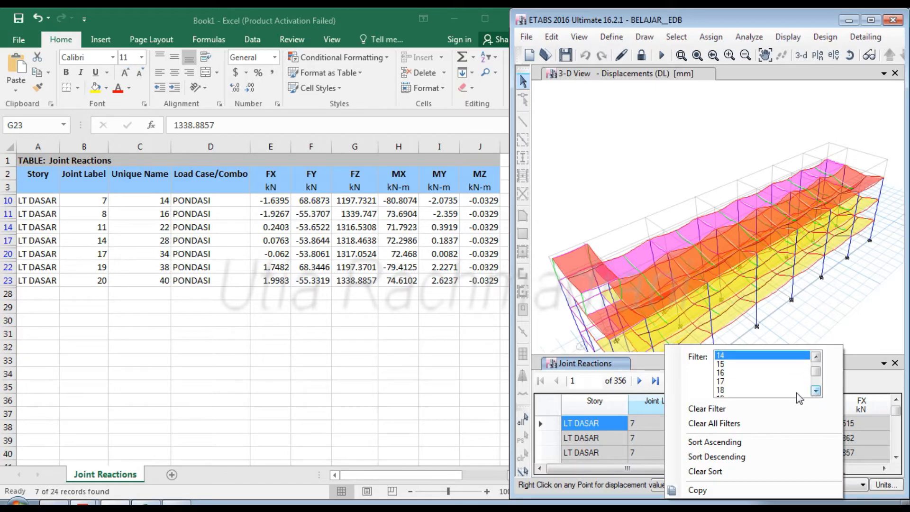
ctrl+click(732, 381)
click(815, 391)
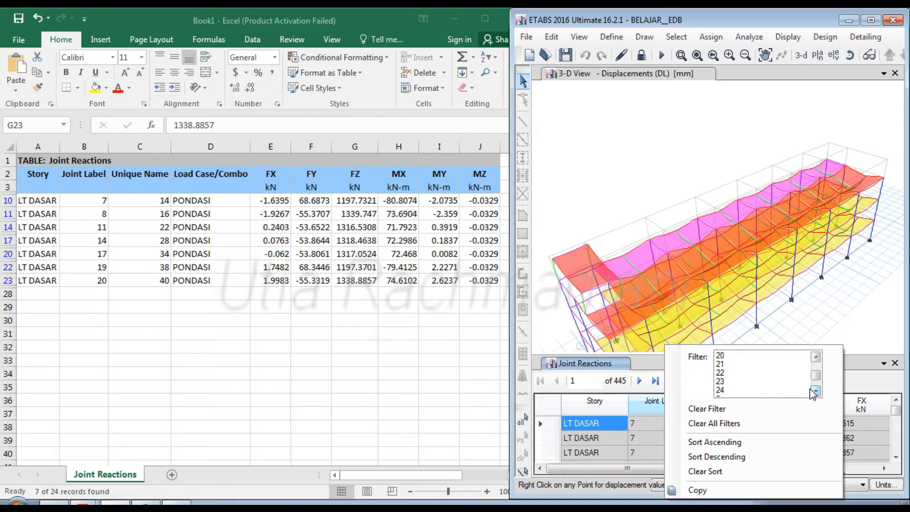
click(815, 356)
click(816, 356)
ctrl+click(732, 356)
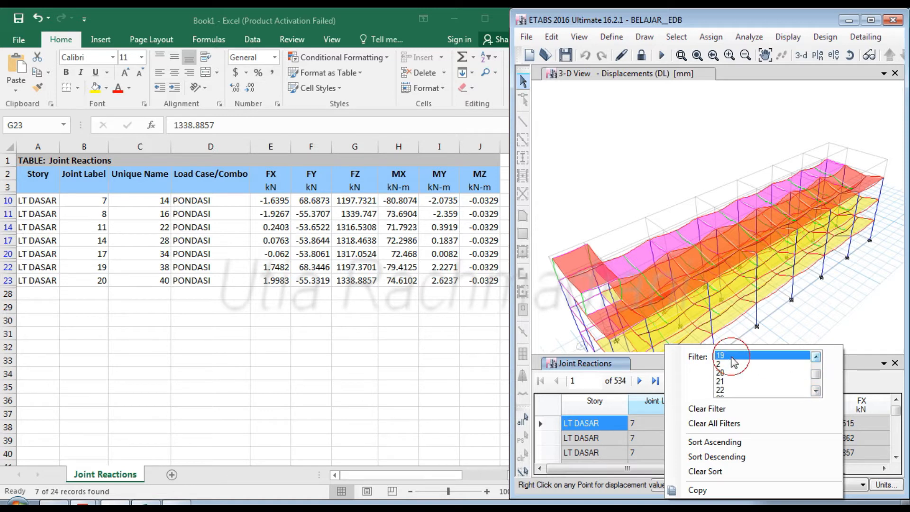
ctrl+click(727, 372)
click(862, 383)
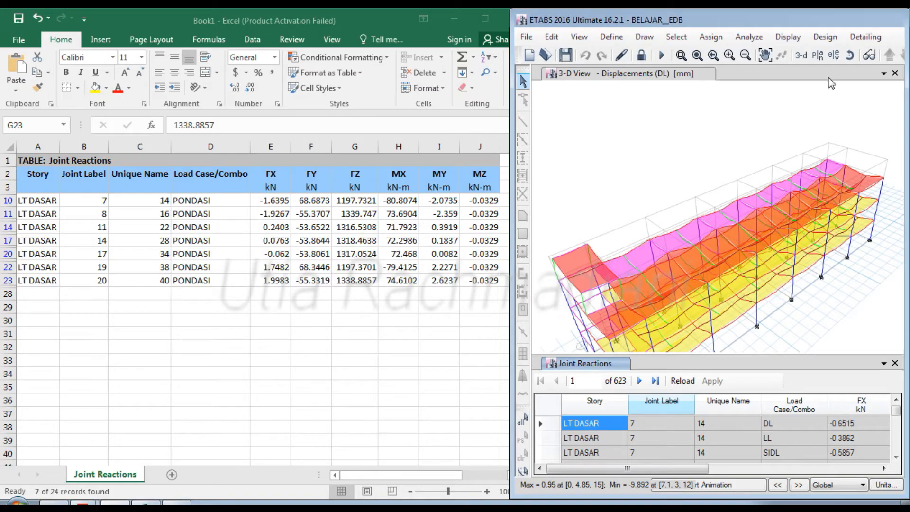
Maximize the ETABS window and filter the Load Case/Combo column to all the Nominal combinations
click(870, 21)
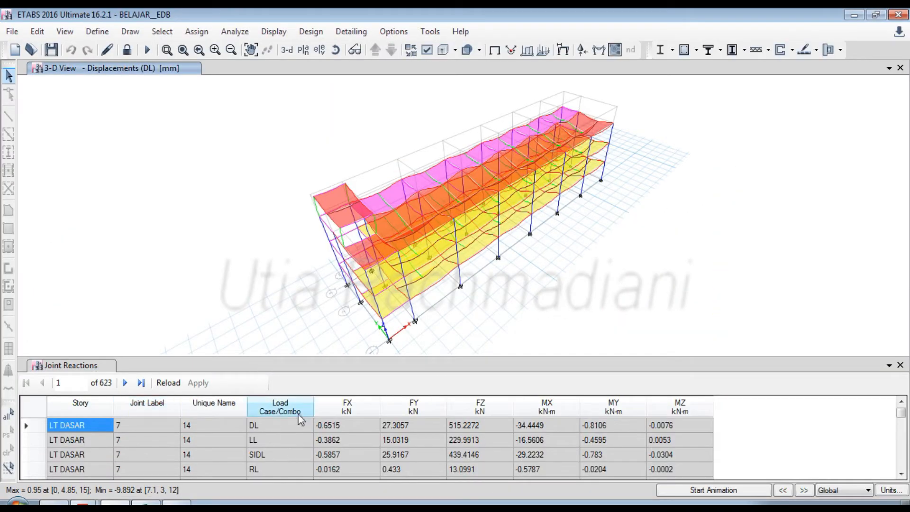
click(294, 410)
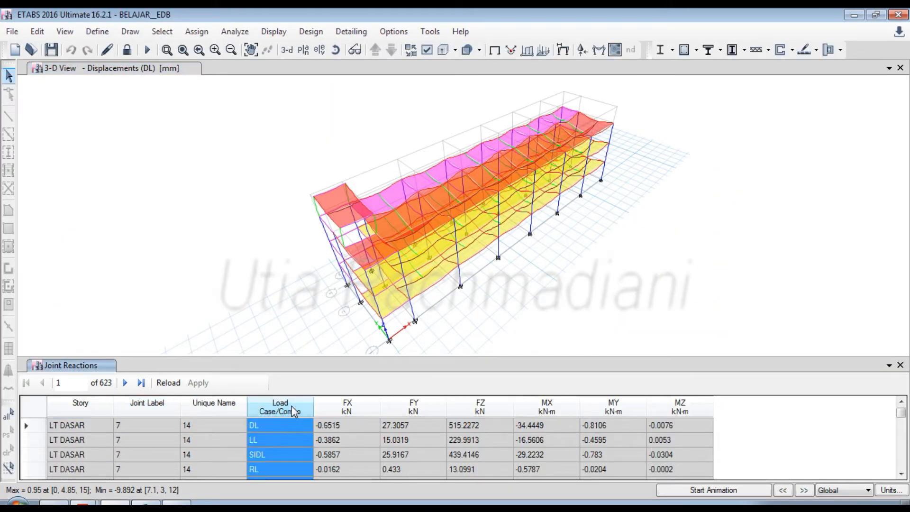
right_click(291, 406)
click(369, 375)
key(n)
scroll(370, 375, down, 1)
scroll(372, 377, down, 7)
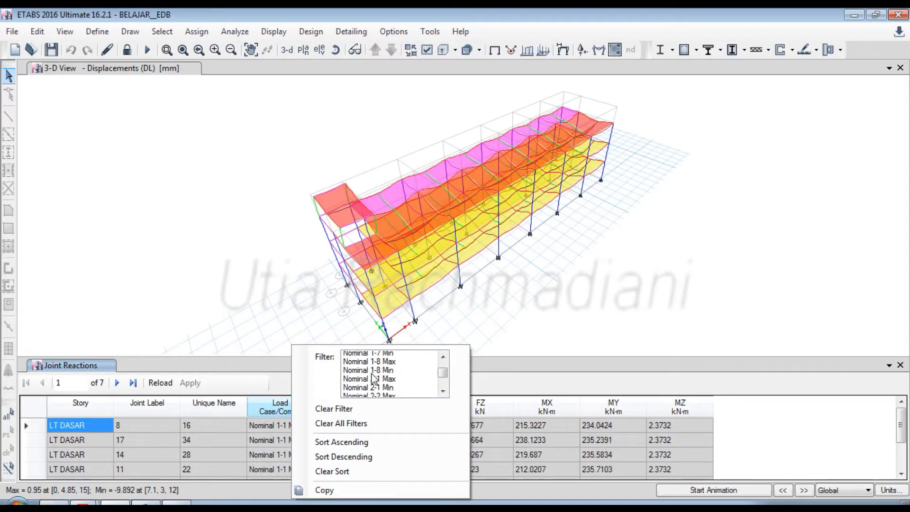
scroll(374, 377, down, 6)
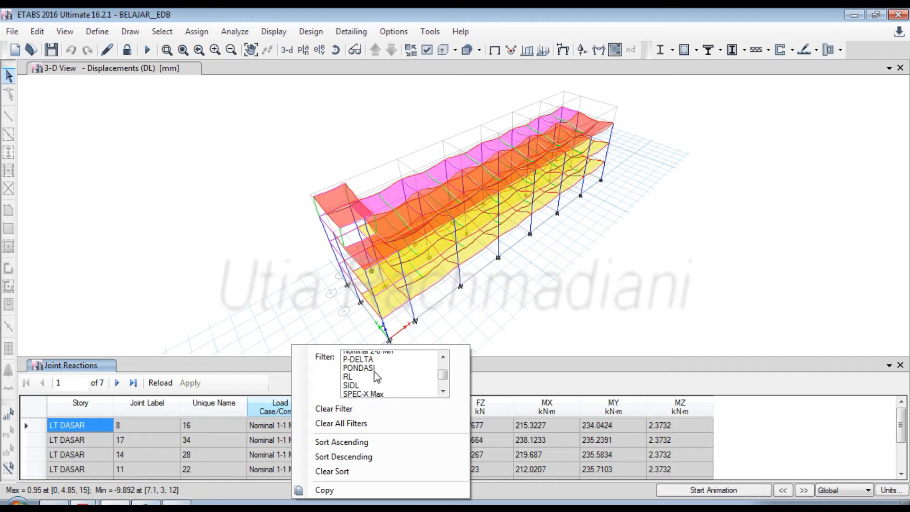
shift+click(374, 373)
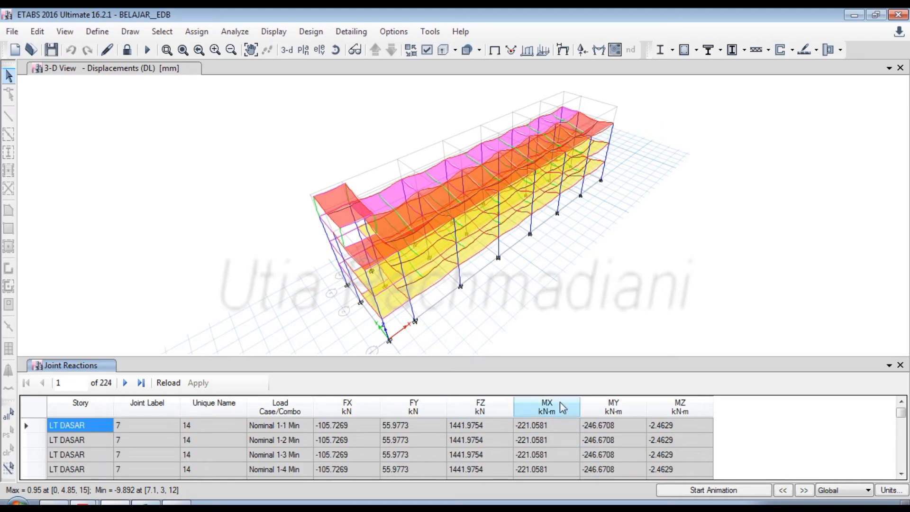
Sort the Joint Reactions table by FZ in descending order and select the largest FZ value
right_click(479, 406)
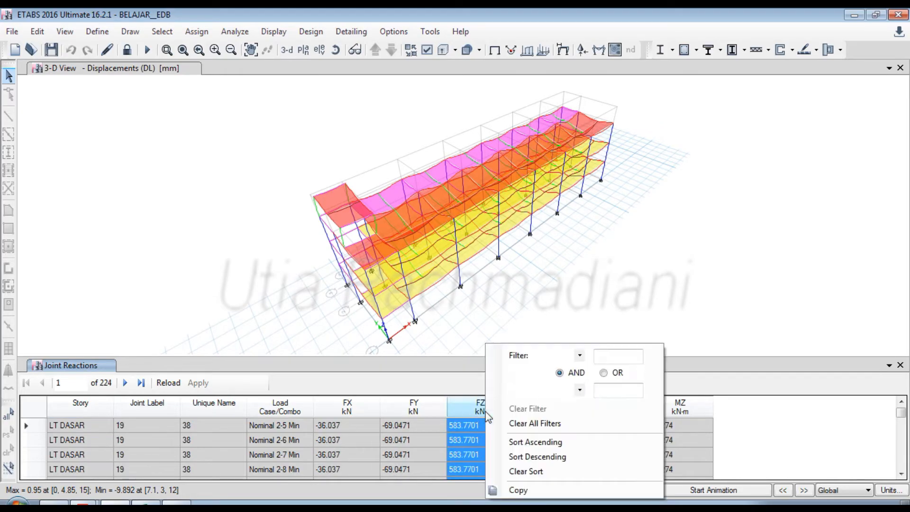
click(559, 456)
click(480, 425)
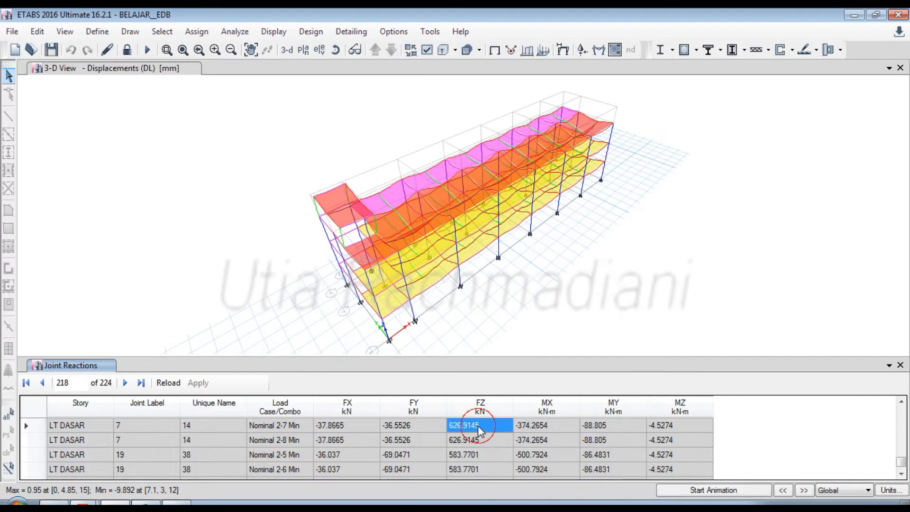
drag(899, 460, 893, 411)
click(471, 430)
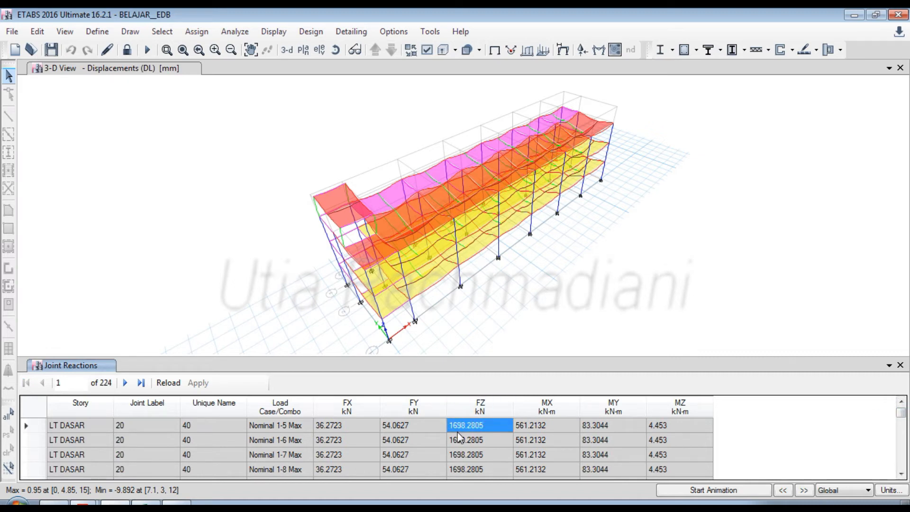
Export the filtered Joint Reactions table to Excel, then switch to the Book1 workbook and maximize its window
right_click(499, 425)
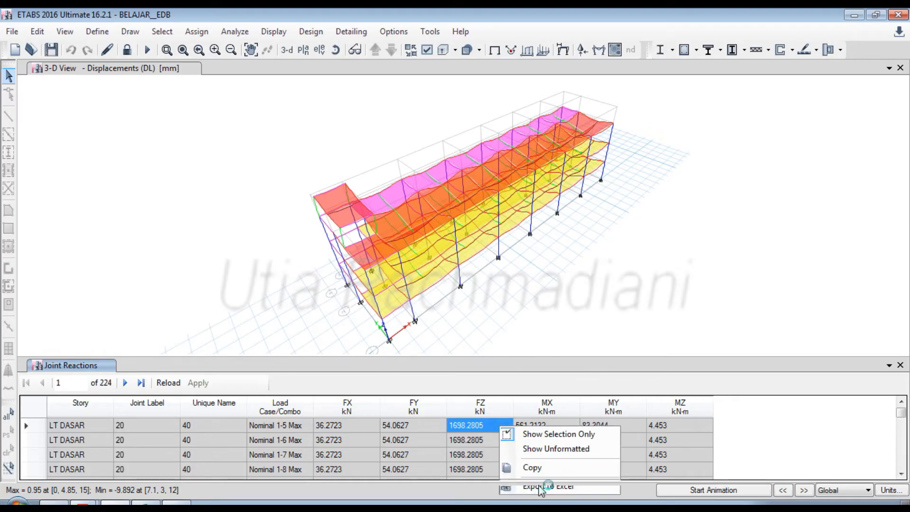
click(539, 485)
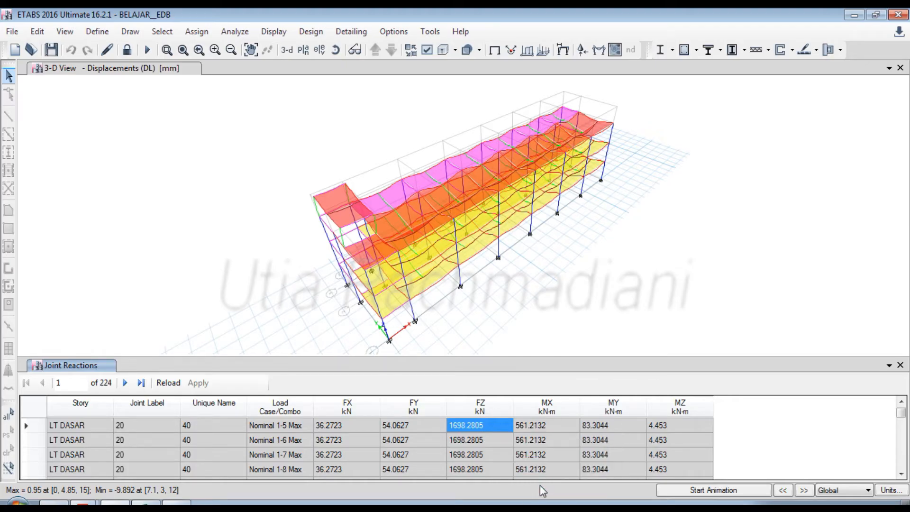
click(144, 504)
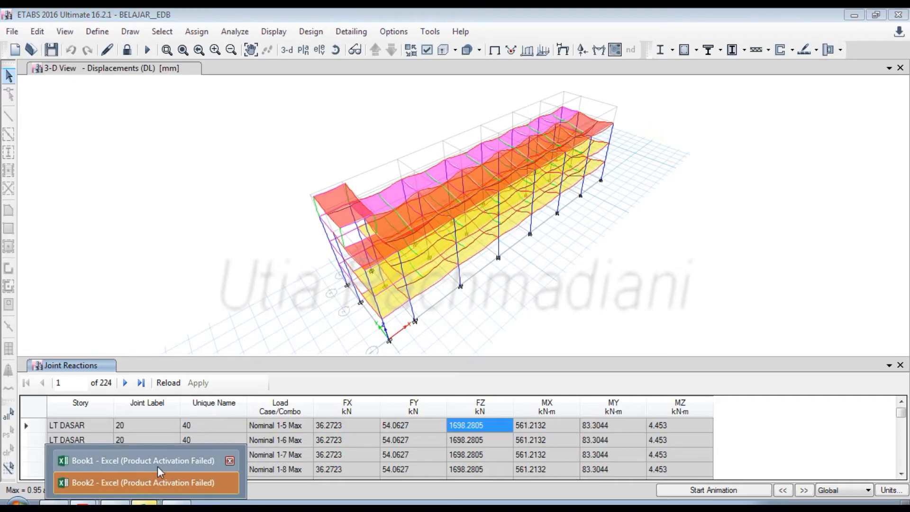
click(142, 460)
click(259, 398)
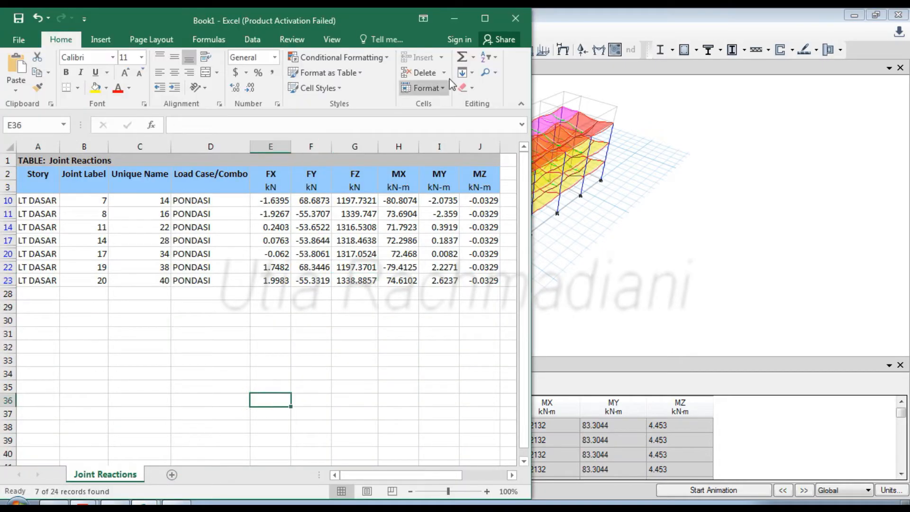
click(482, 24)
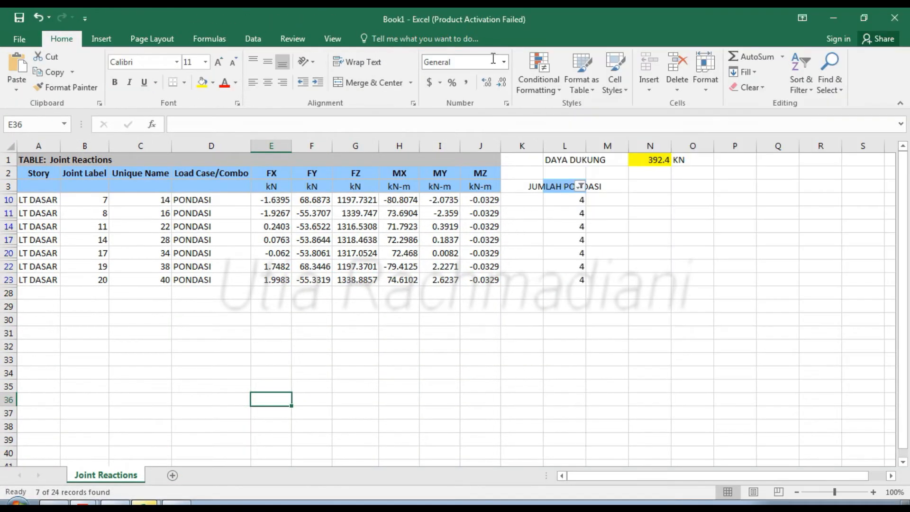
Add a new worksheet to Book1 and rename it Nominal
click(173, 475)
right_click(166, 475)
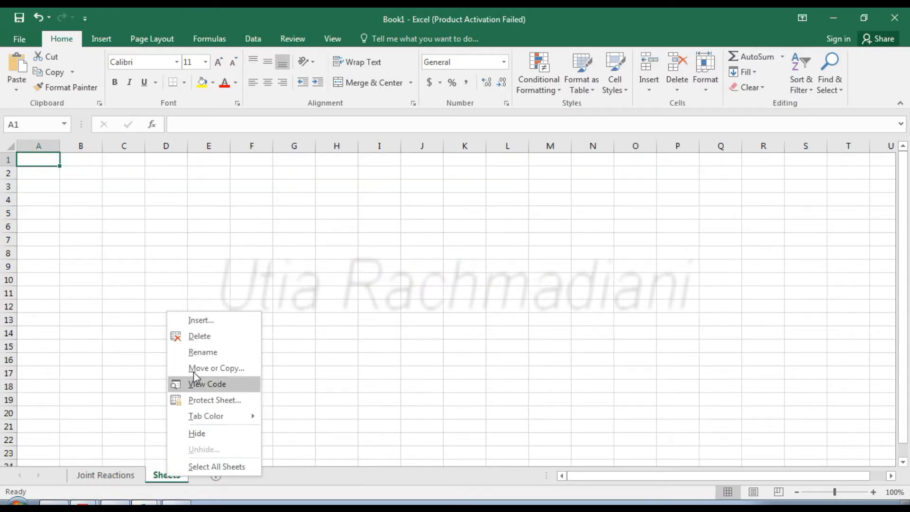
click(202, 348)
text(Nominal)
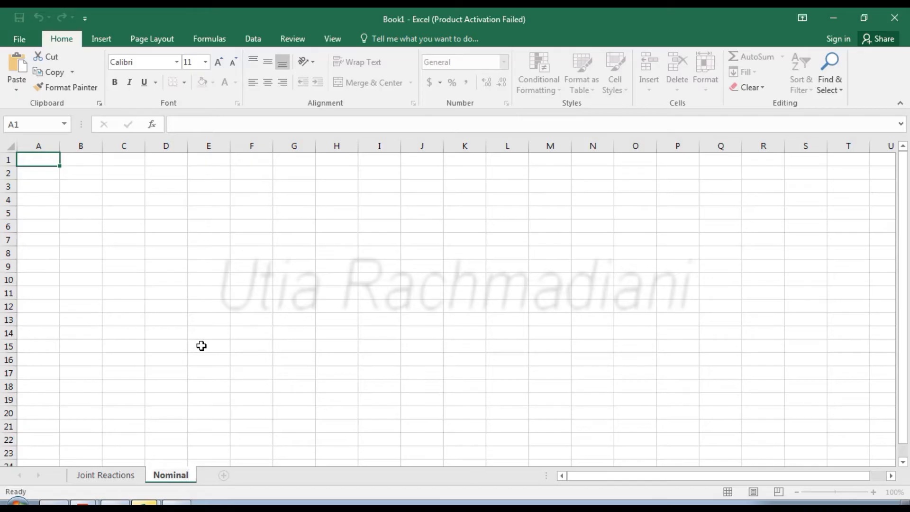
key(Return)
Enter the labels Jumlah Tiang, Daya dukung, Fakor reduksi and Daya dukung nominal in cells B2 to B5
click(85, 173)
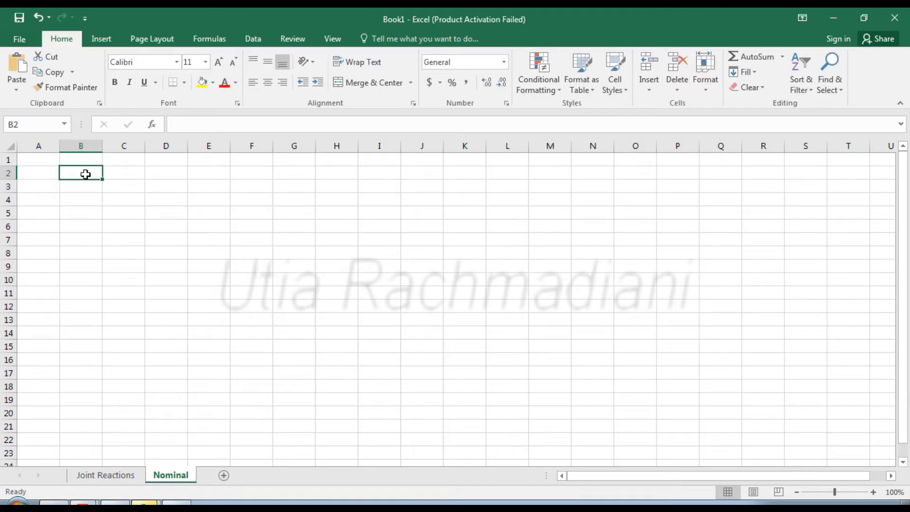
text(Jumlah)
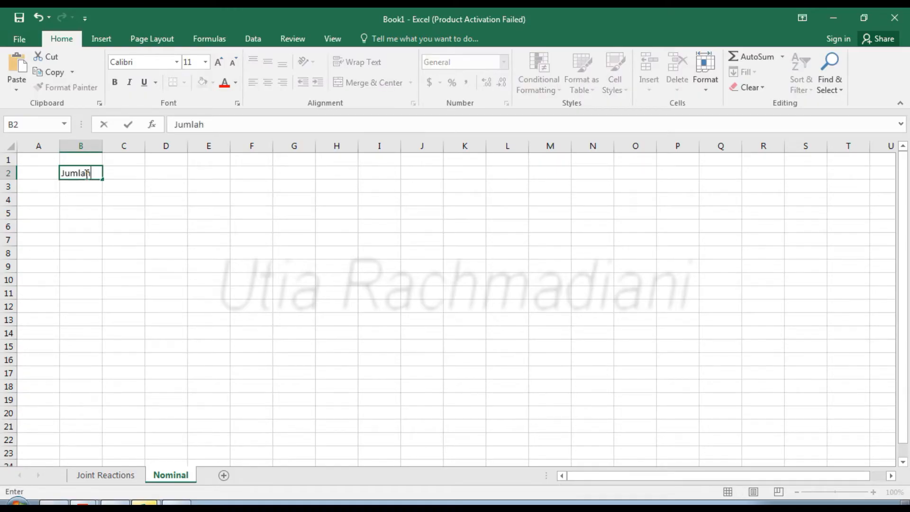
text( Tiang)
key(Return)
text(Daya dukung)
key(Return)
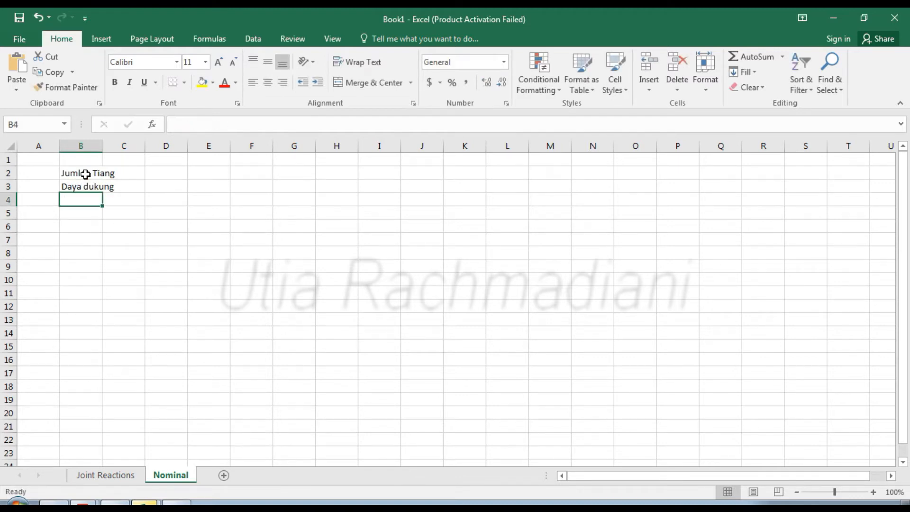
text(Fakor reduksi)
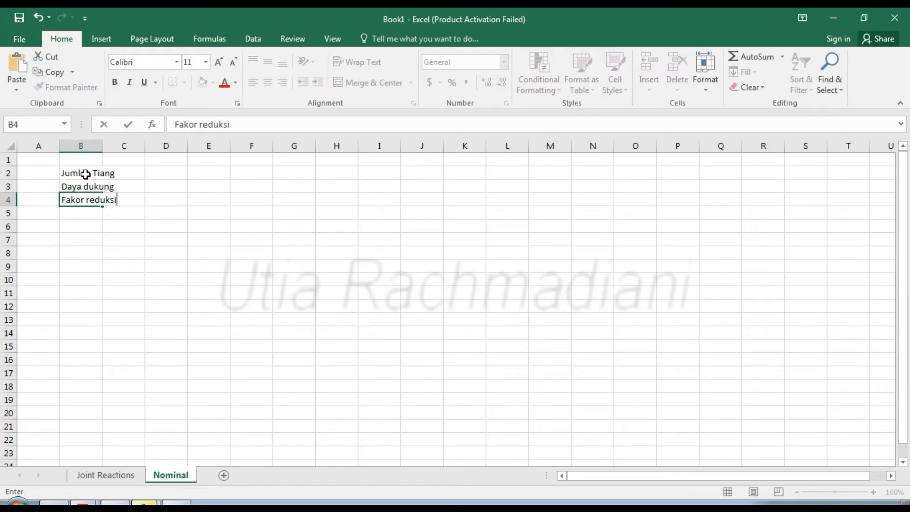
key(Return)
text(D)
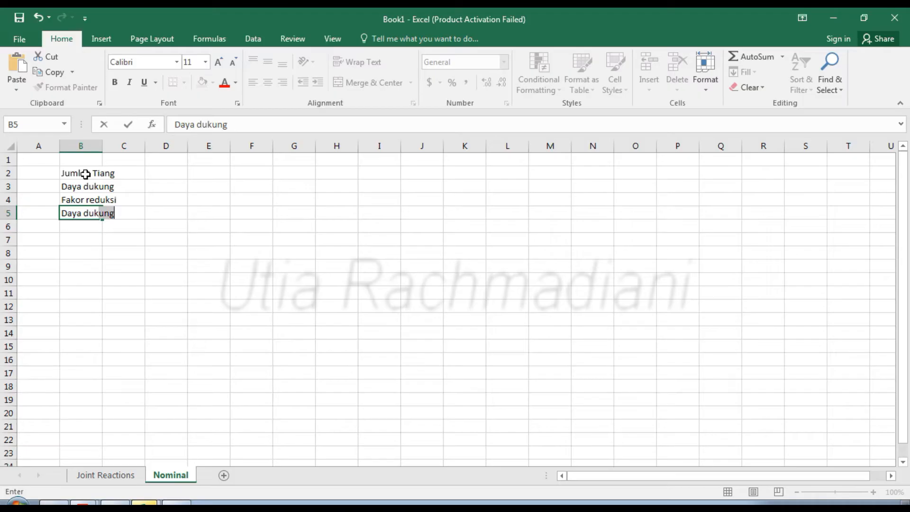
text(aya dukung nomina)
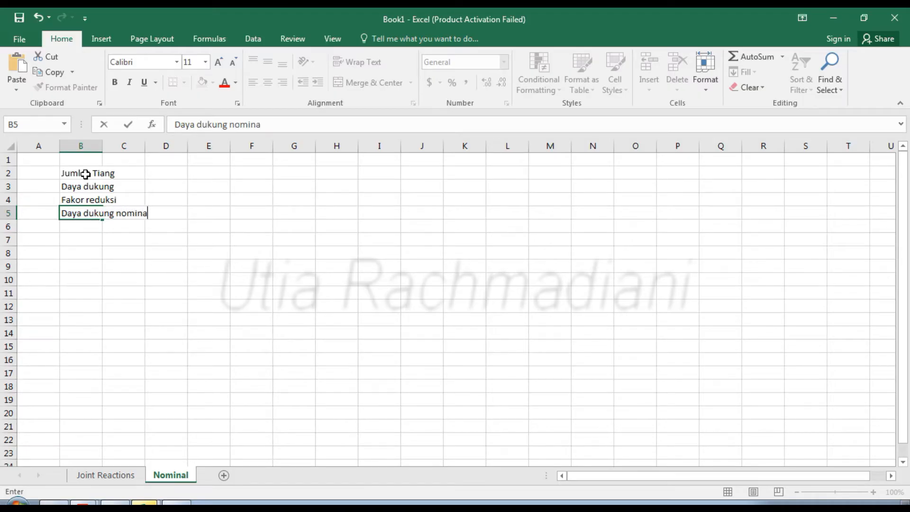
key(Right)
Enter 4 in D2 as the Jumlah Tiang value, with the unit titik in E2
key(Up)
key(Up)
key(Up)
key(Right)
text(4)
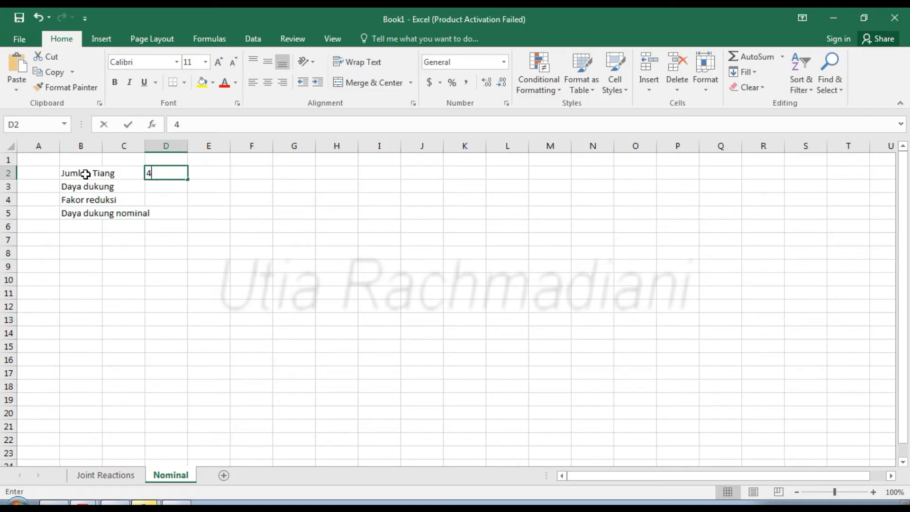
key(Right)
text(titik)
key(Return)
Calculate the Daya dukung in D3 with a formula multiplying 40 to give 392.4, and enter the unit kN in E3
key(Left)
text(=4)
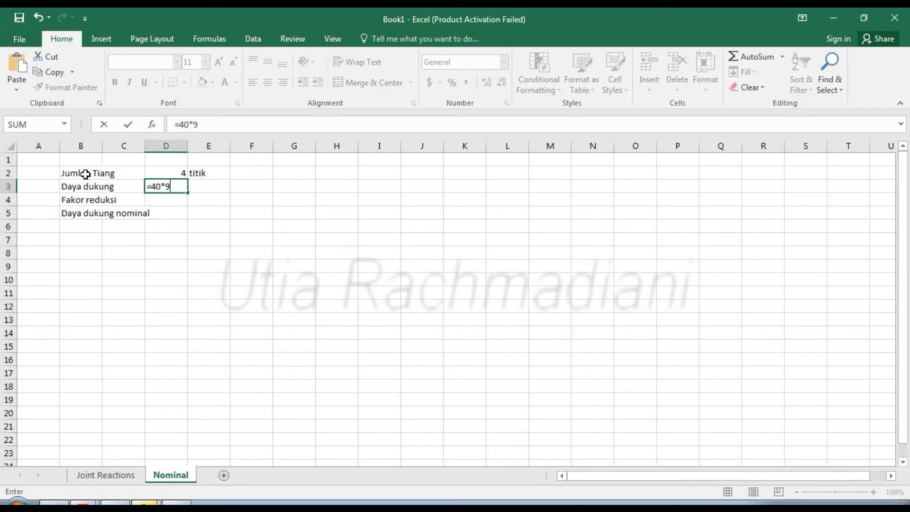
key(Return)
key(Up)
key(Right)
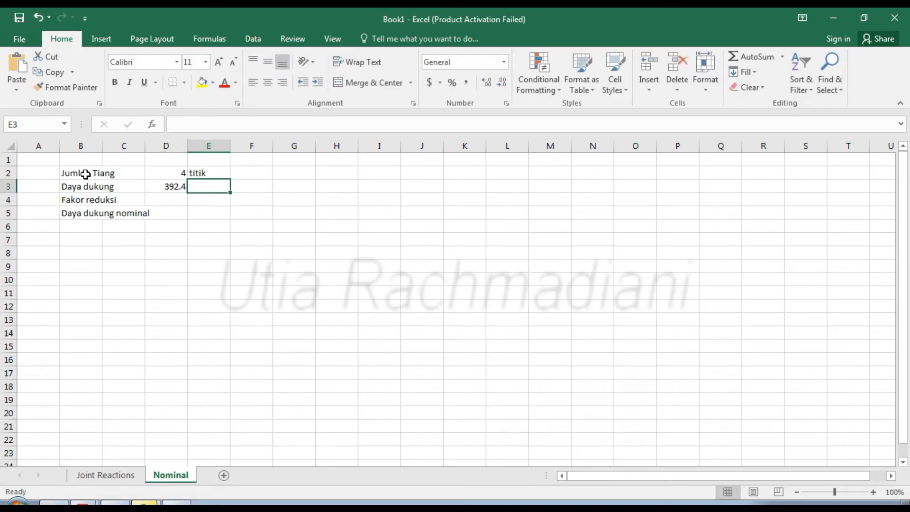
text(kN)
key(Return)
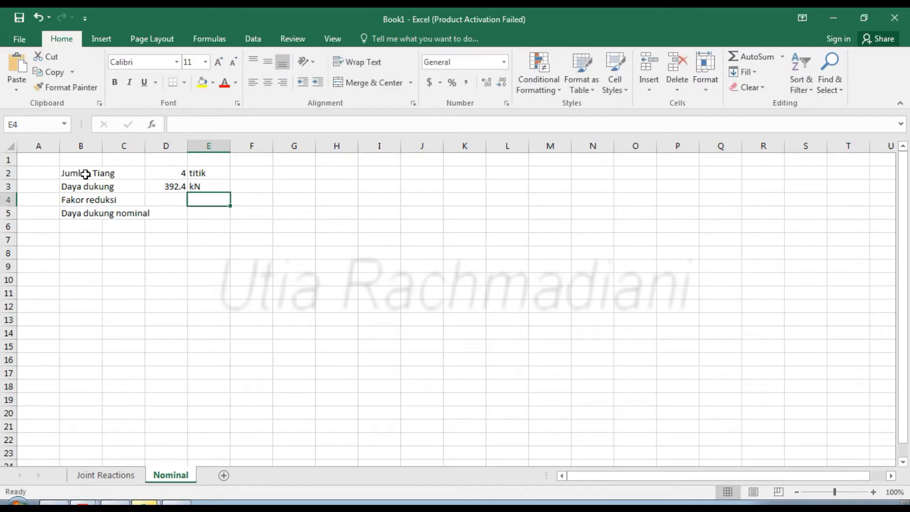
Enter 1.5 in D4 as the Fakor reduksi value
key(Left)
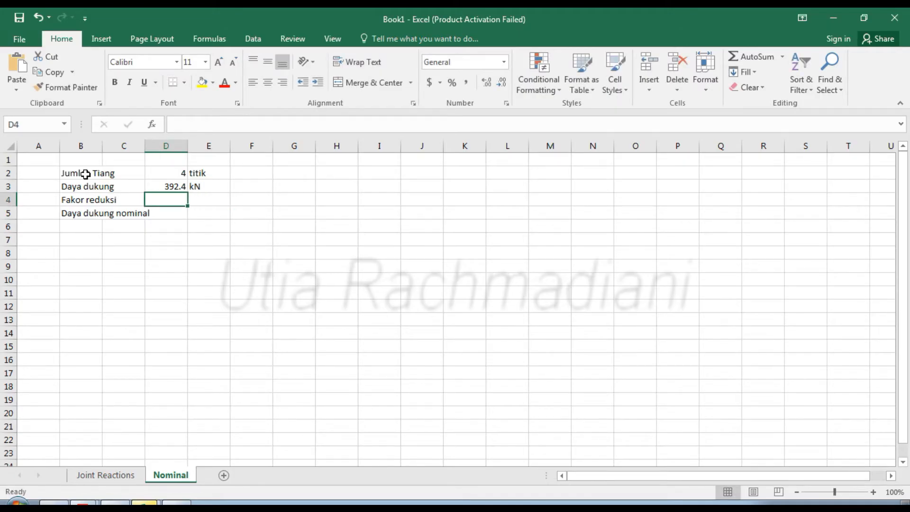
text(1.)
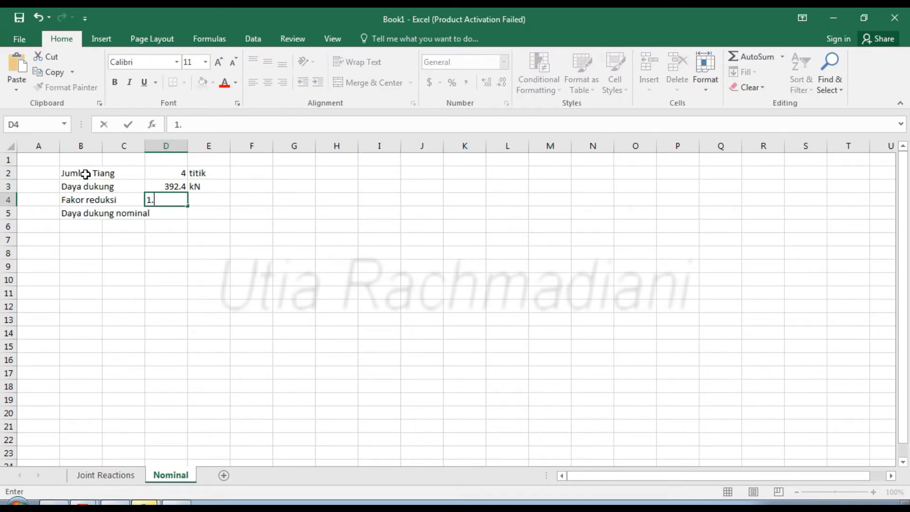
key(Return)
key(Down)
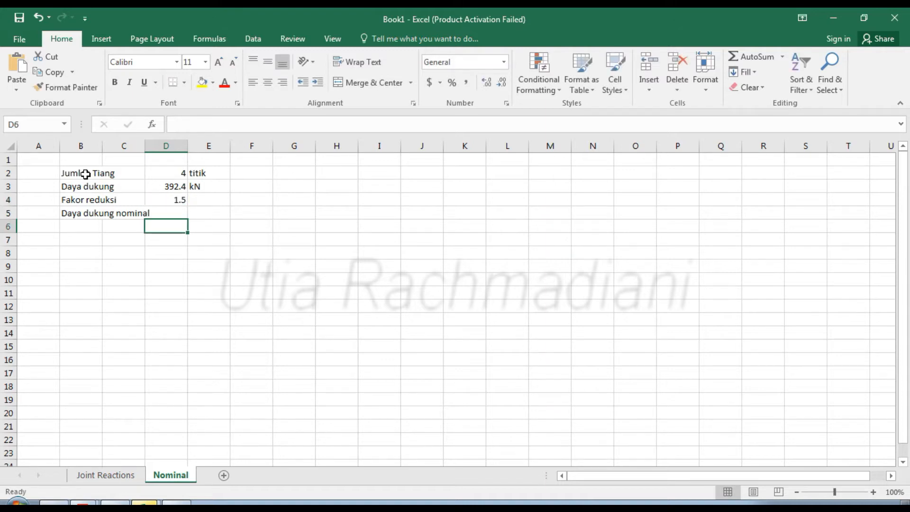
Calculate the Daya dukung nominal in E5 with a formula multiplying the reduction factor in D4 by the Daya dukung in D3
key(Right)
key(Up)
text(=)
key(Left)
key(Up)
text(*)
key(Up)
key(Up)
key(Left)
key(Return)
Copy the Joint Reactions headers and first data row, A1:J4, from Book2 into the Nominal sheet of Book1 starting at B7
click(91, 235)
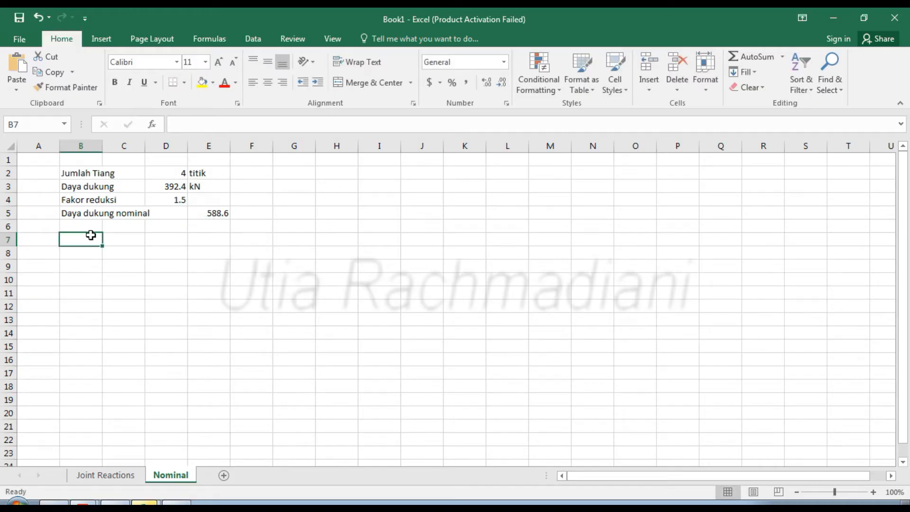
click(147, 498)
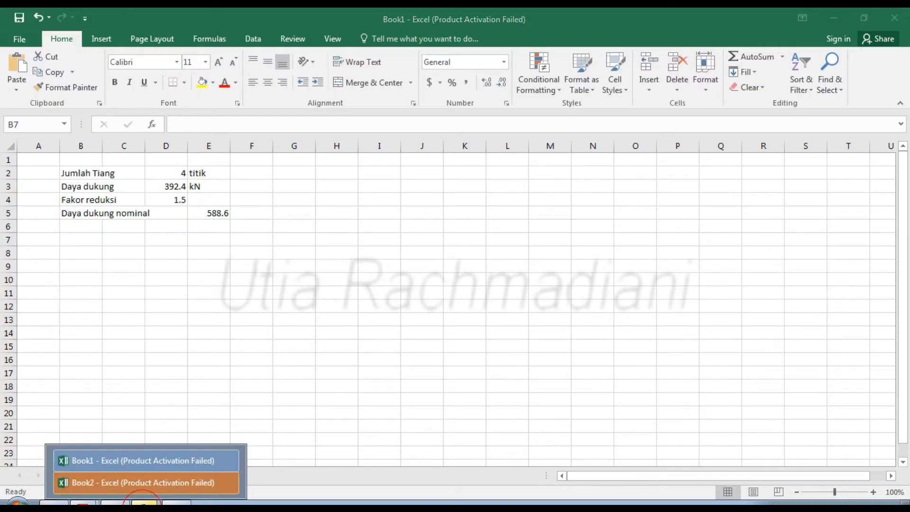
click(177, 488)
click(397, 458)
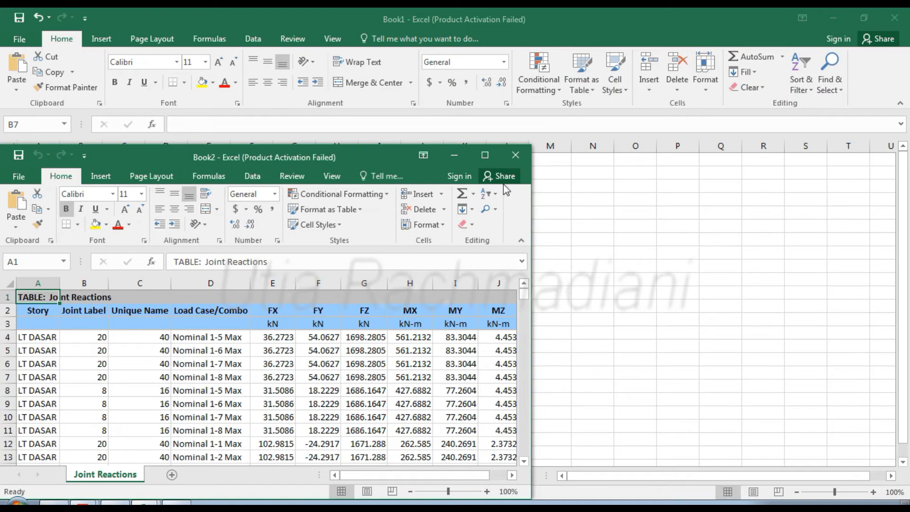
click(485, 156)
drag(505, 199, 25, 159)
key(ctrl+c)
click(145, 503)
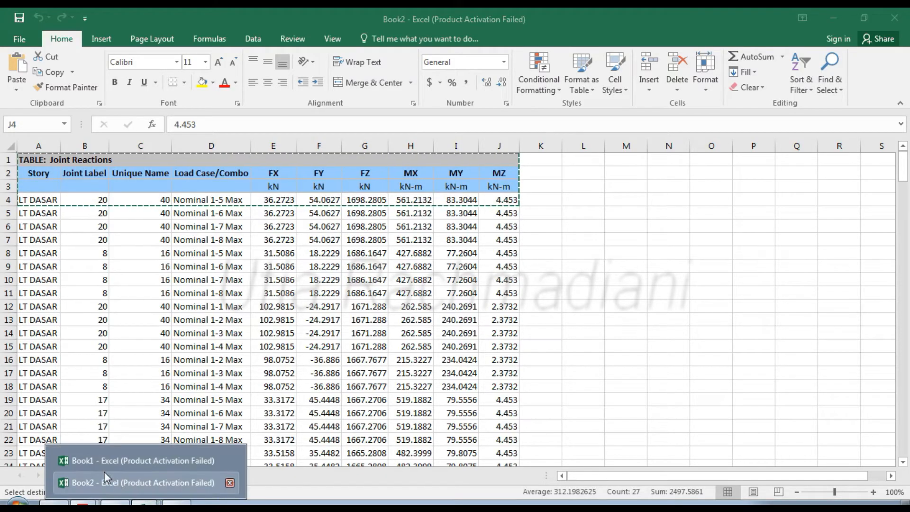
click(106, 460)
click(81, 239)
key(ctrl+v)
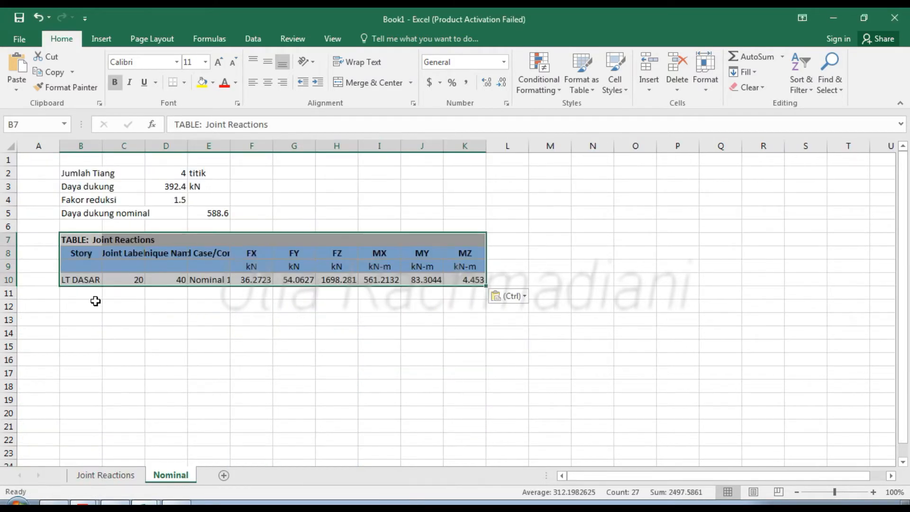
click(159, 306)
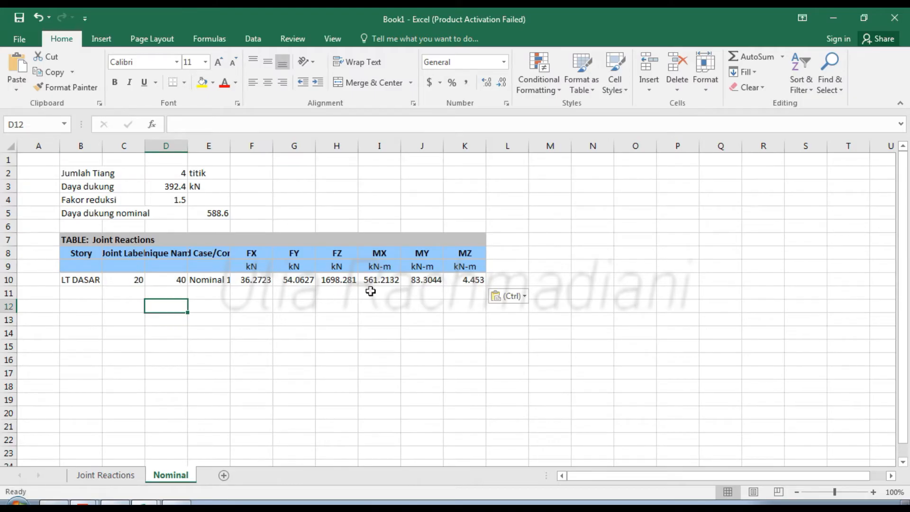
Switch to ETABS and sort the Joint Reactions table by MX in ascending order, showing its last rows
click(116, 503)
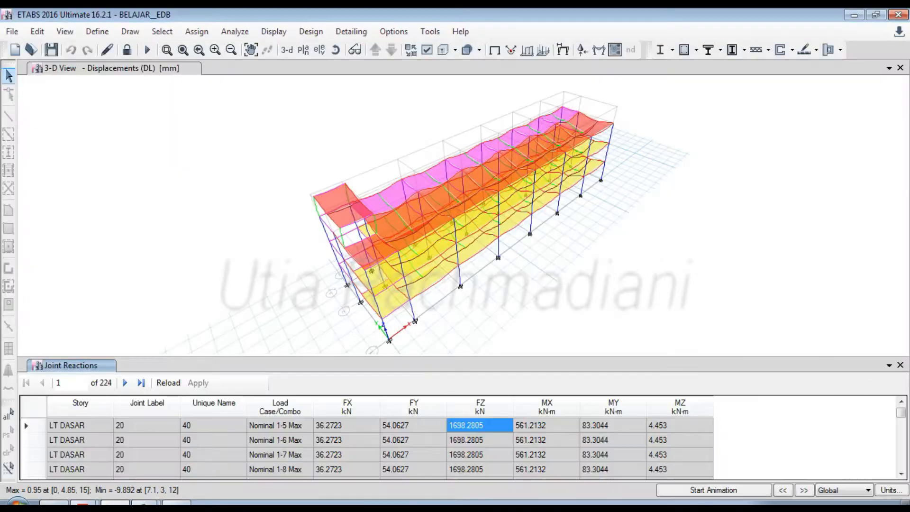
right_click(548, 405)
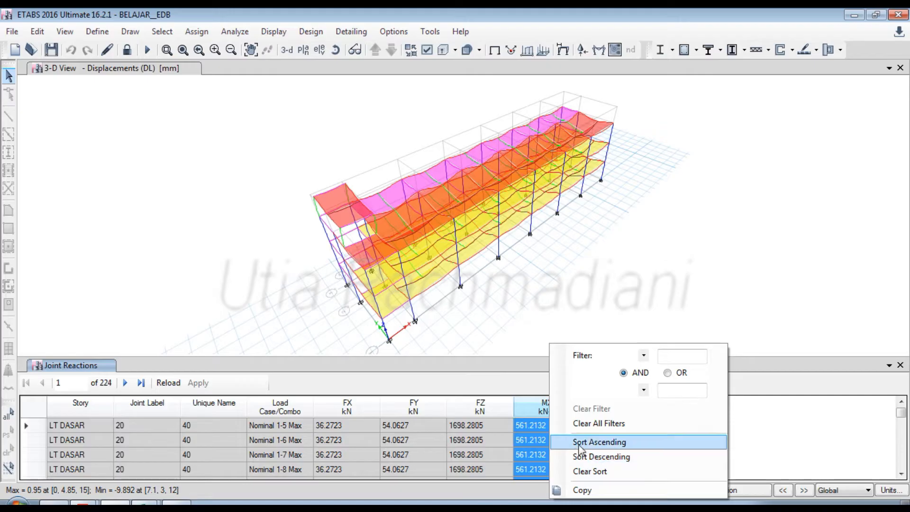
click(577, 443)
click(573, 440)
mouse_move(901, 461)
mouse_down()
mouse_move(906, 403)
mouse_move(901, 462)
mouse_up()
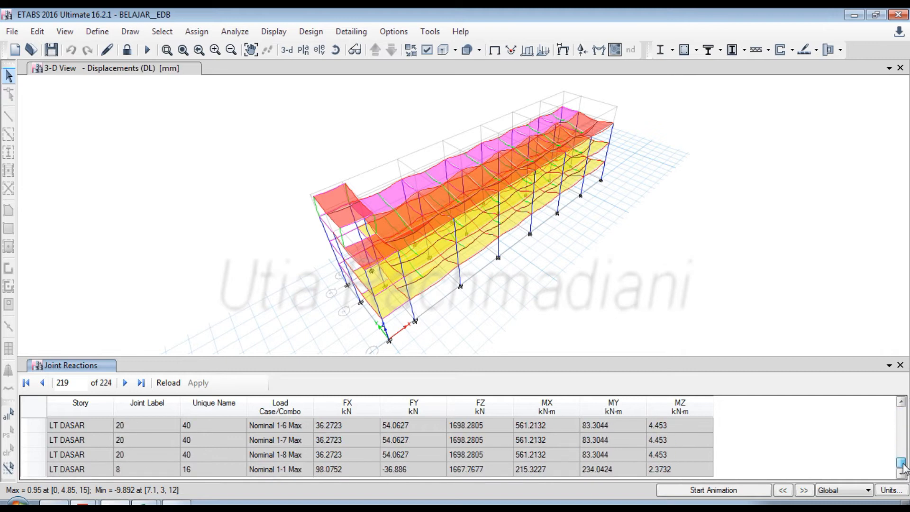
Copy the Nominal 1-8 Max row of joint 20 from the ETABS table into Book1's Nominal sheet at B11
click(535, 454)
click(680, 453)
drag(680, 456, 84, 459)
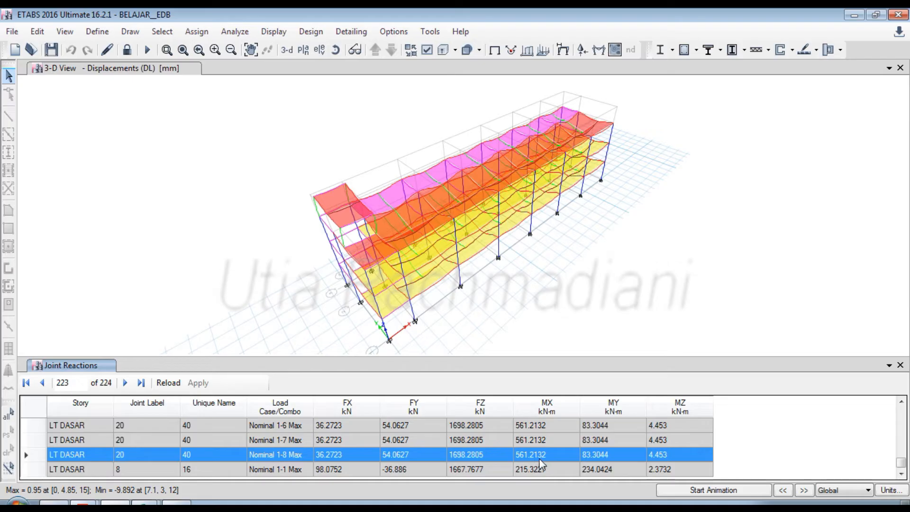
right_click(523, 455)
click(550, 465)
click(145, 503)
click(121, 462)
click(74, 287)
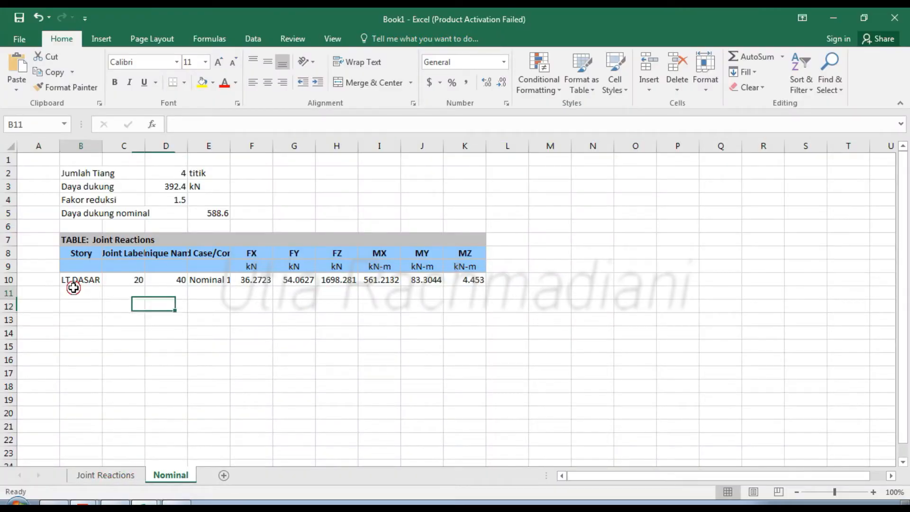
key(ctrl+v)
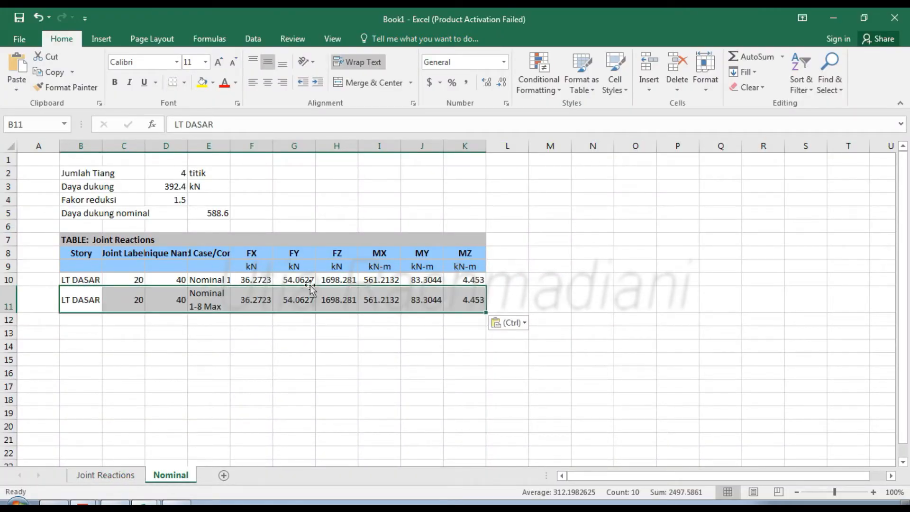
Fill the FZ value in H10 and the MX value in I11 with yellow
click(336, 280)
click(203, 82)
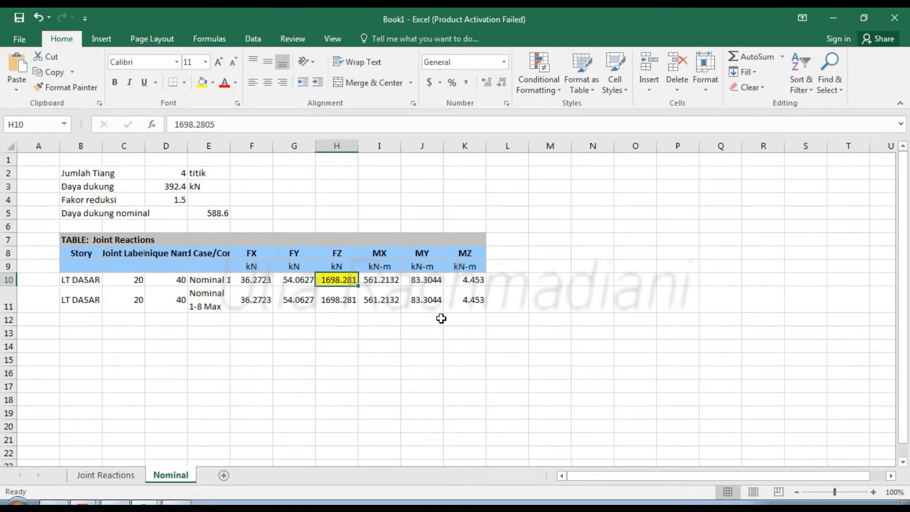
click(378, 296)
click(202, 82)
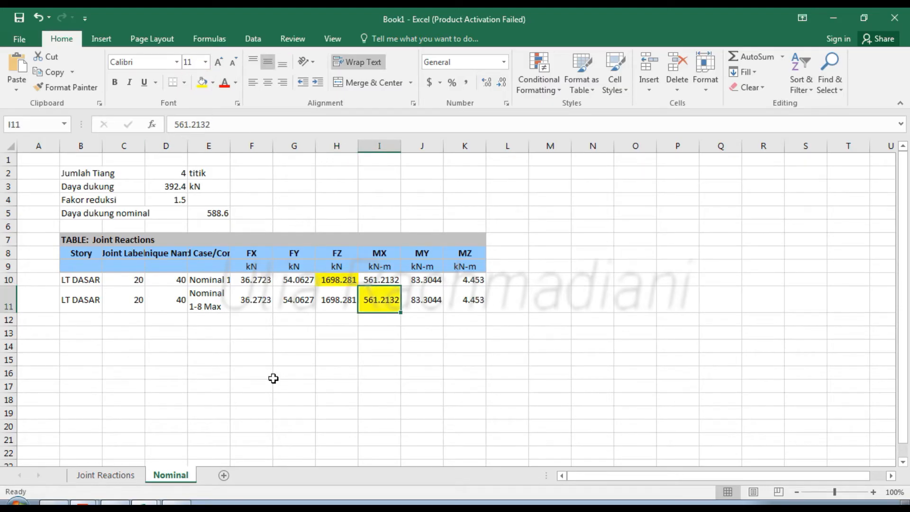
Switch to ETABS and sort the Joint Reactions table by MY in ascending order, showing its last rows
click(114, 502)
right_click(605, 410)
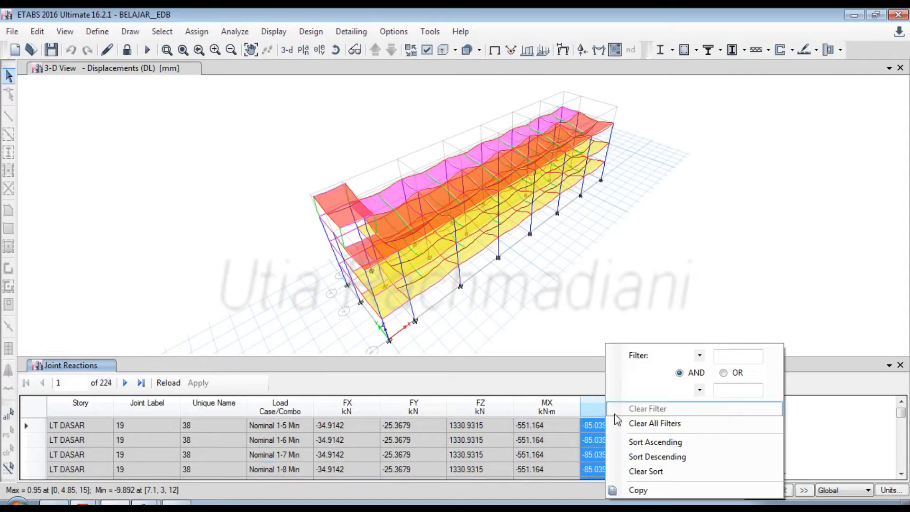
click(616, 441)
drag(901, 429, 900, 472)
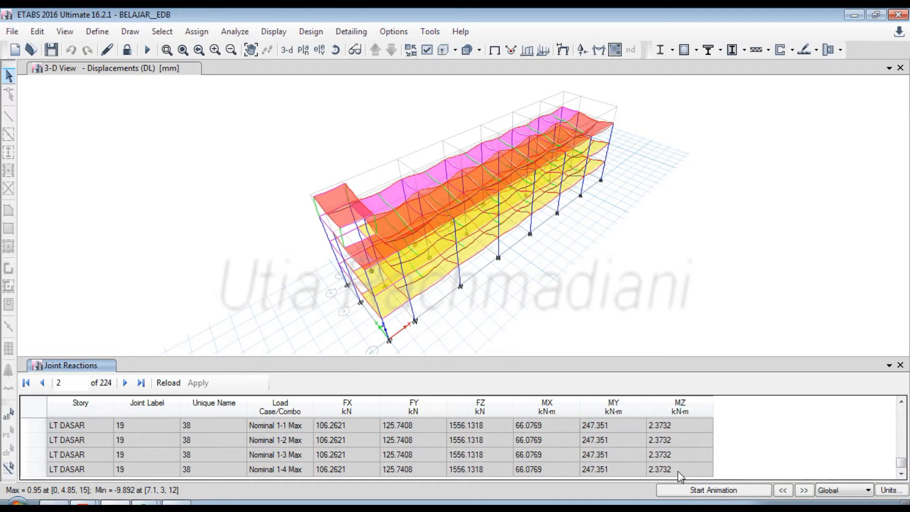
Copy the last row, Nominal 1-4 Max of joint 19, from the ETABS table into Book1's Nominal sheet at B12
drag(595, 474, 93, 471)
right_click(93, 472)
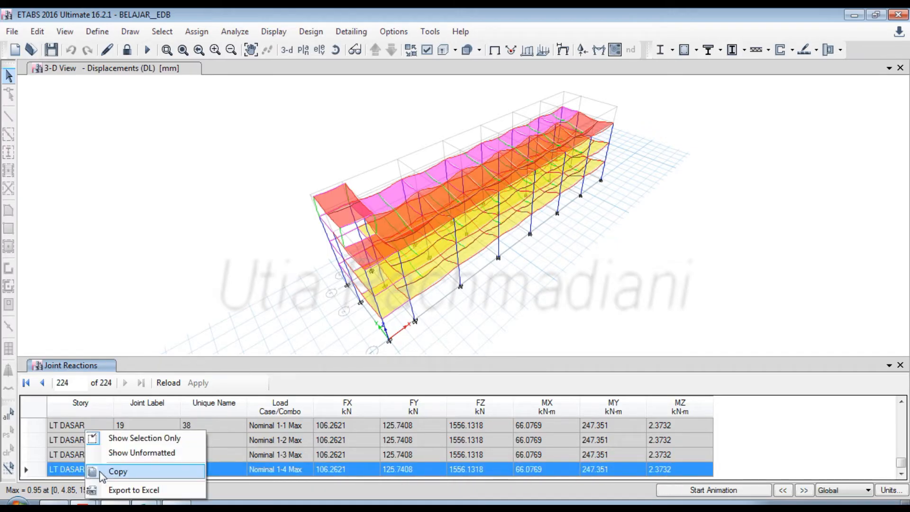
click(106, 469)
mouse_move(135, 502)
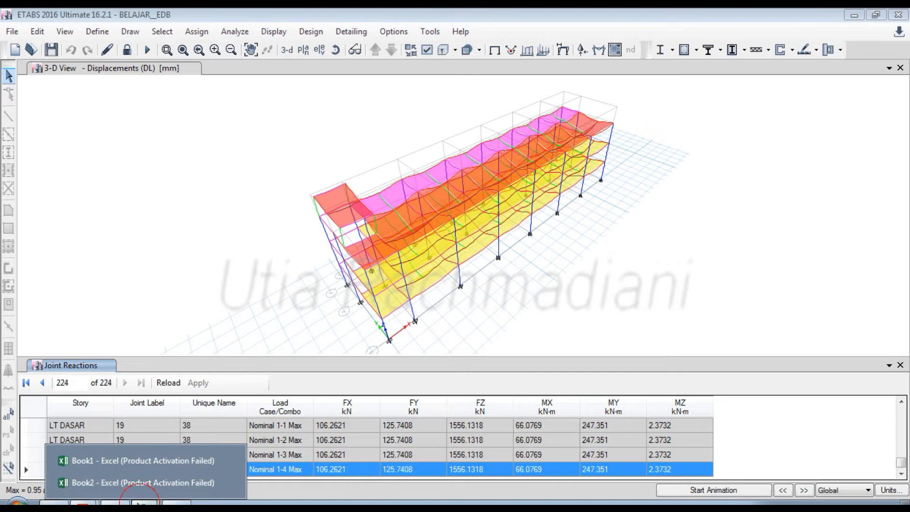
click(108, 468)
click(89, 319)
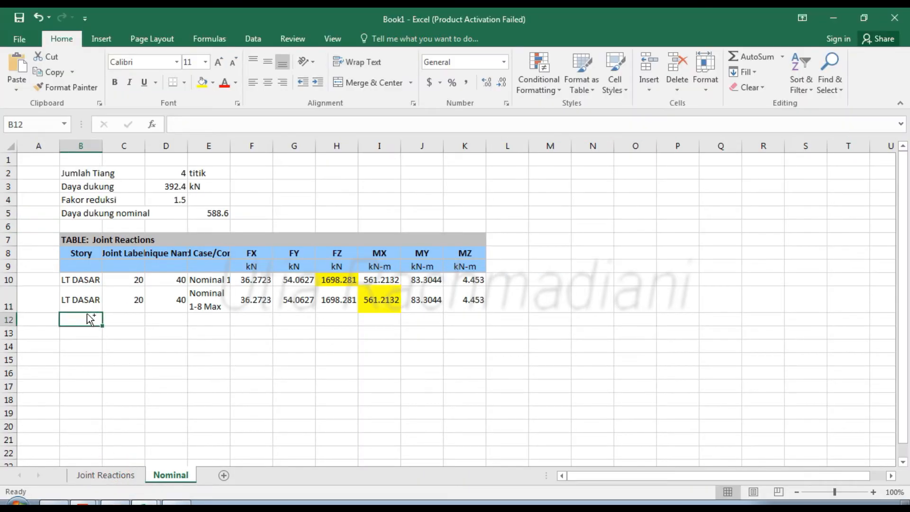
key(ctrl+v)
click(260, 358)
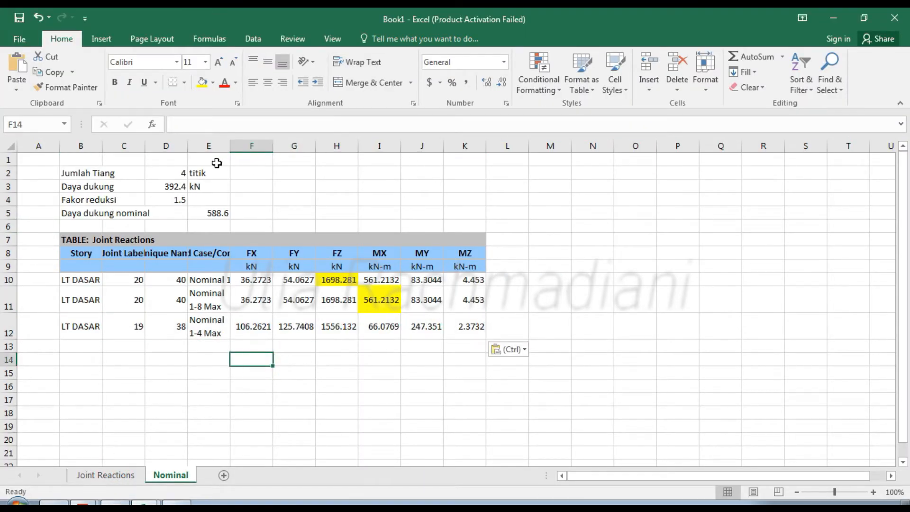
Fit column E to its contents and turn off text wrapping for the range B7:L12
double_click(230, 146)
click(216, 326)
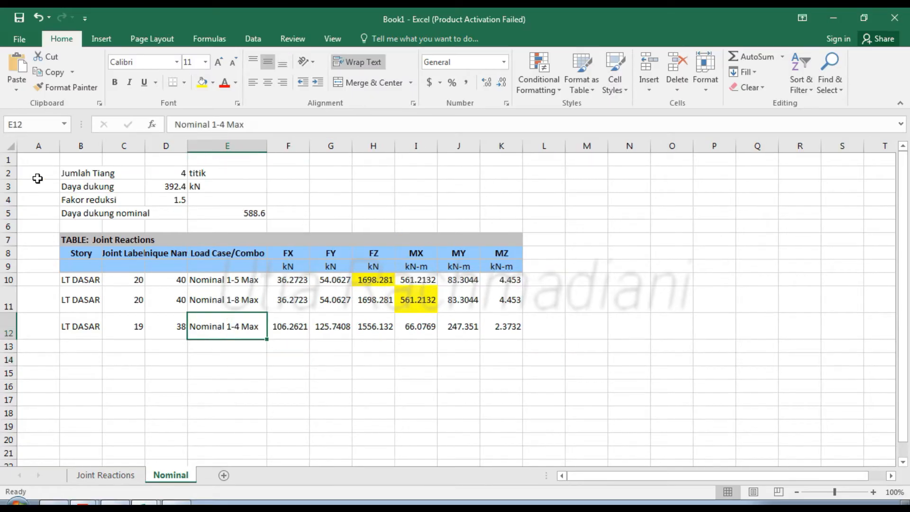
drag(62, 237, 545, 332)
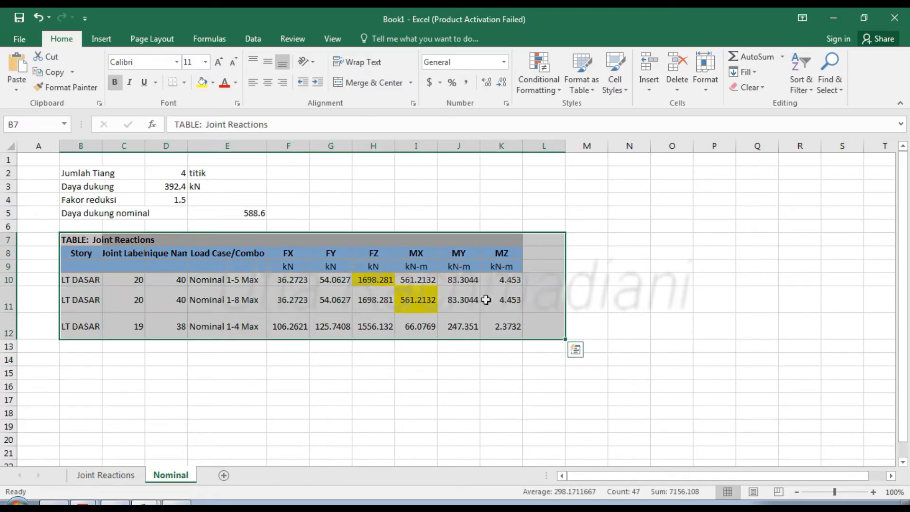
click(357, 62)
click(353, 69)
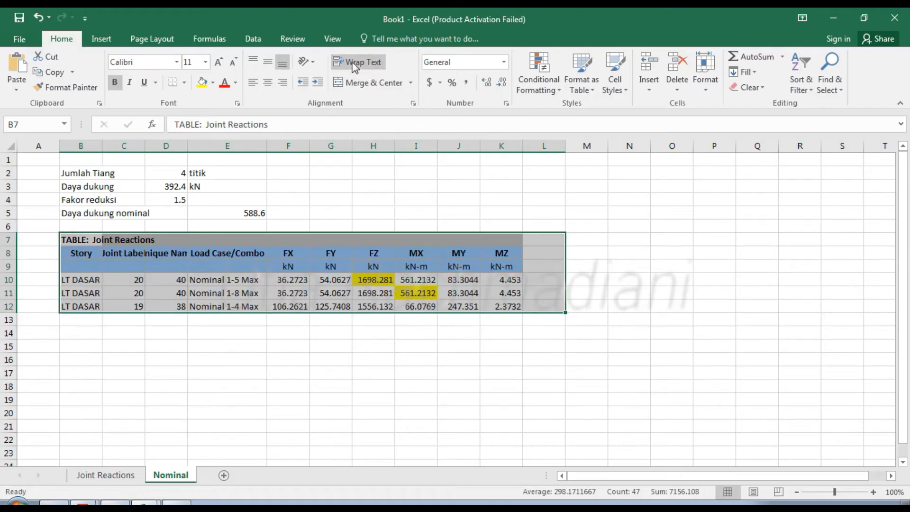
click(81, 333)
Fill the MY value in J12 with yellow
click(454, 309)
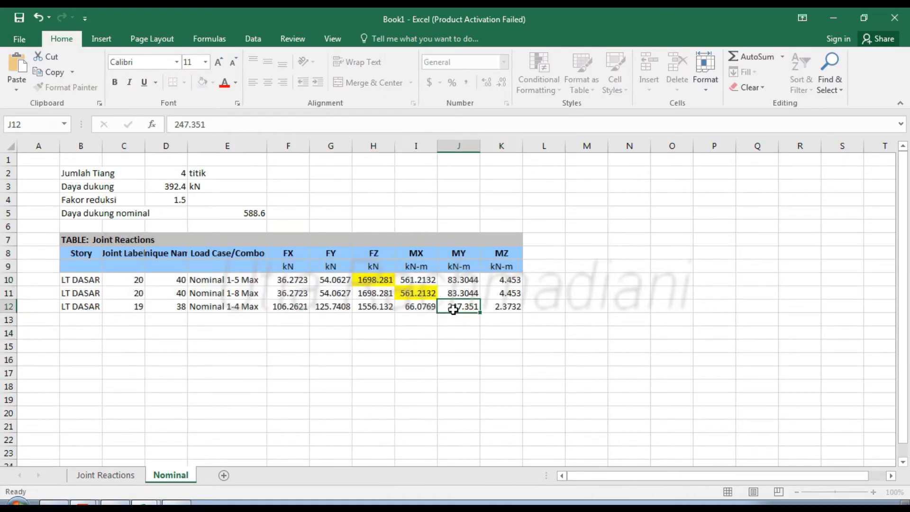
click(410, 307)
click(471, 306)
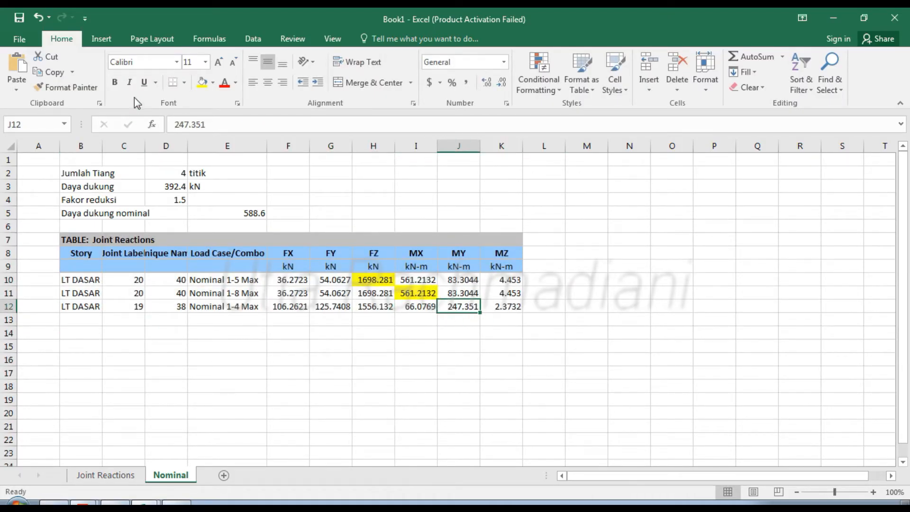
click(202, 82)
click(163, 332)
Enter the title "Koordinat tiang" in B14 and the headers Pile No, X, Y, x2 and y2 in B15:F15
click(83, 333)
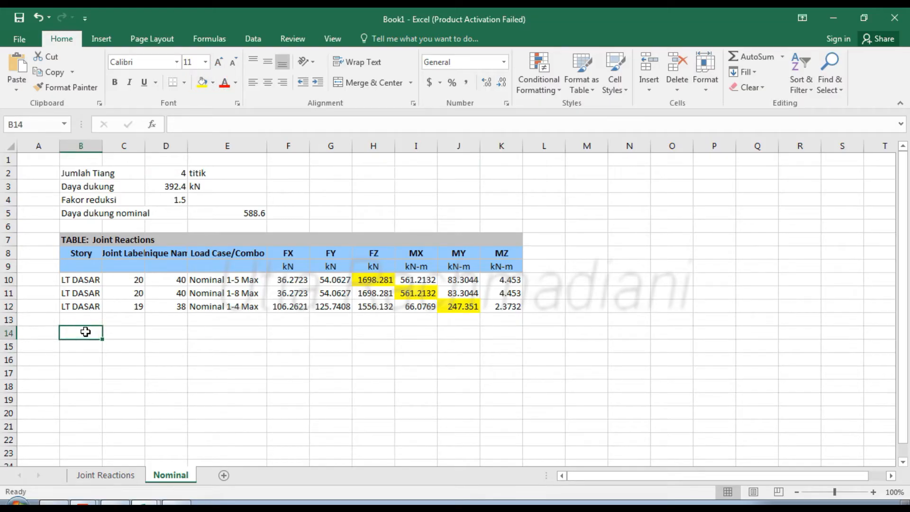
text(Koordinat tiang)
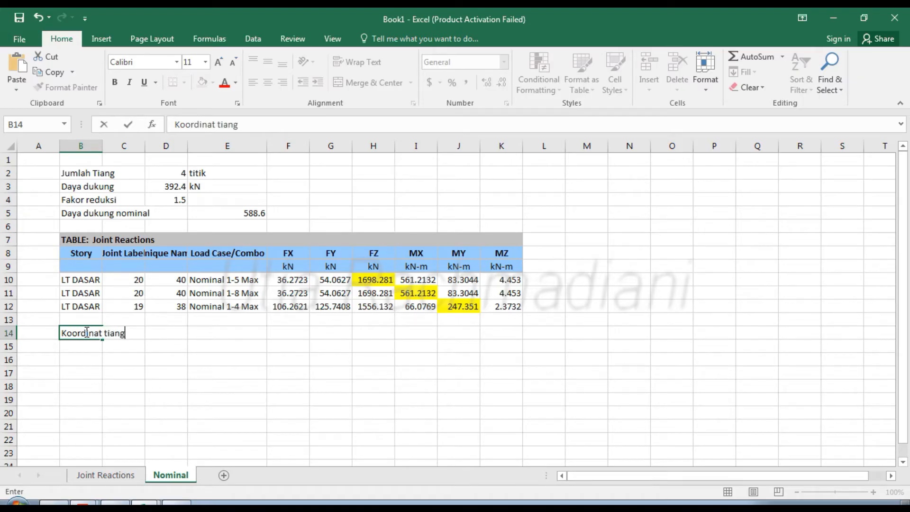
key(Return)
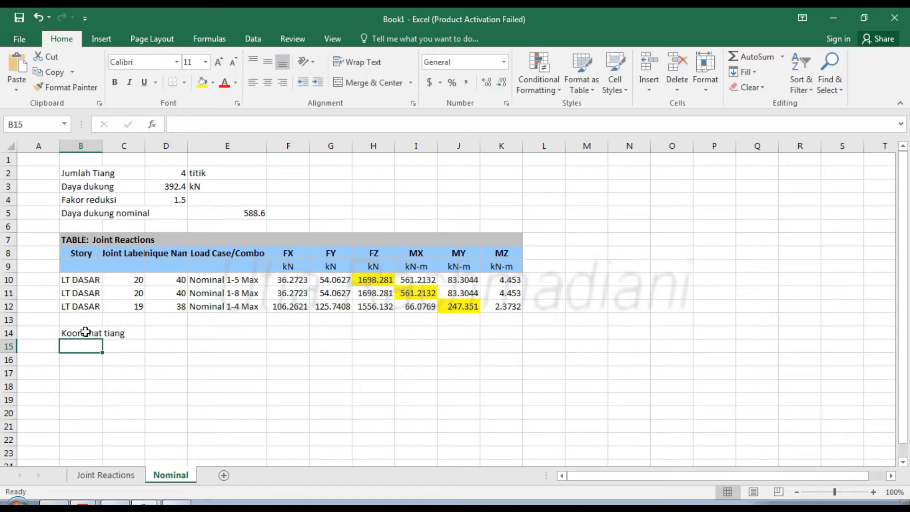
text(Pile No)
key(Tab)
text(X)
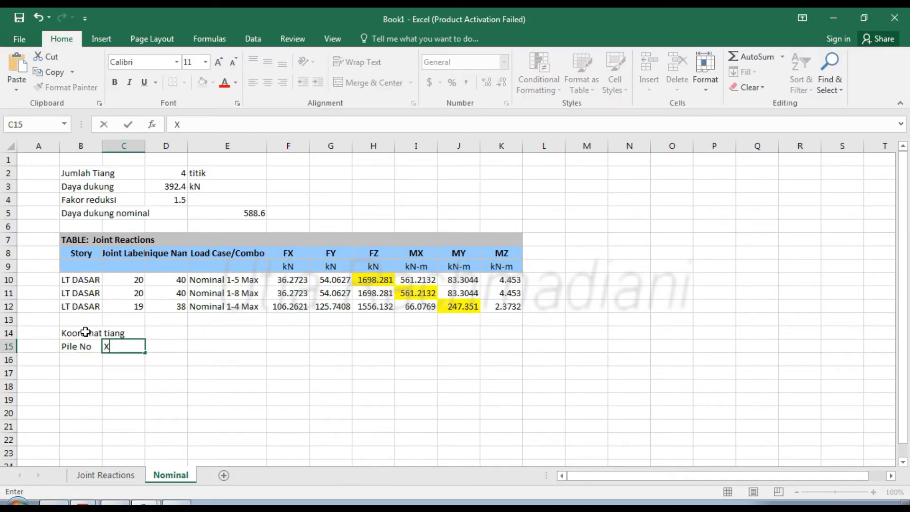
key(Tab)
text(Y)
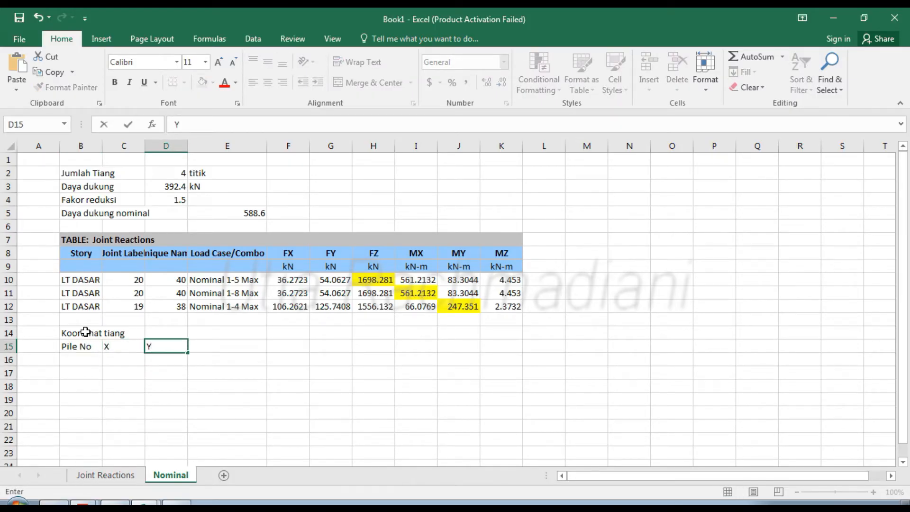
key(Tab)
text(x)
key(Tab)
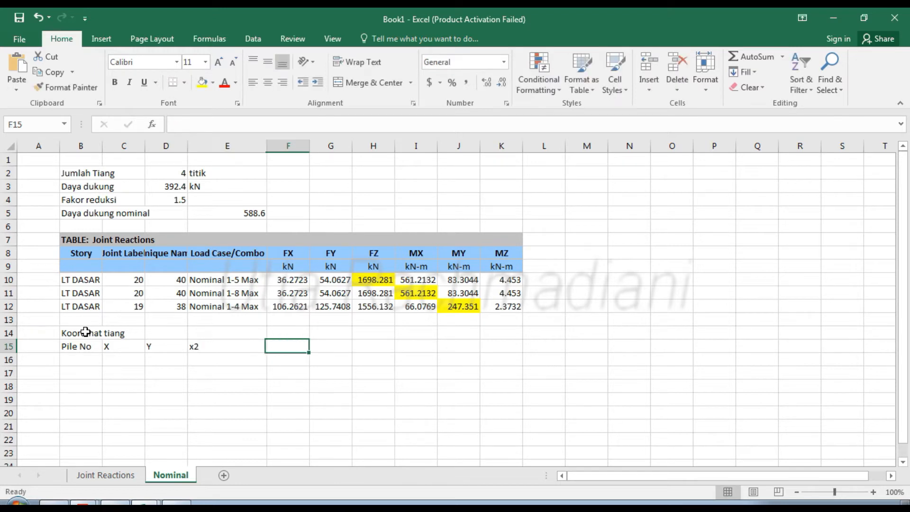
text(y2)
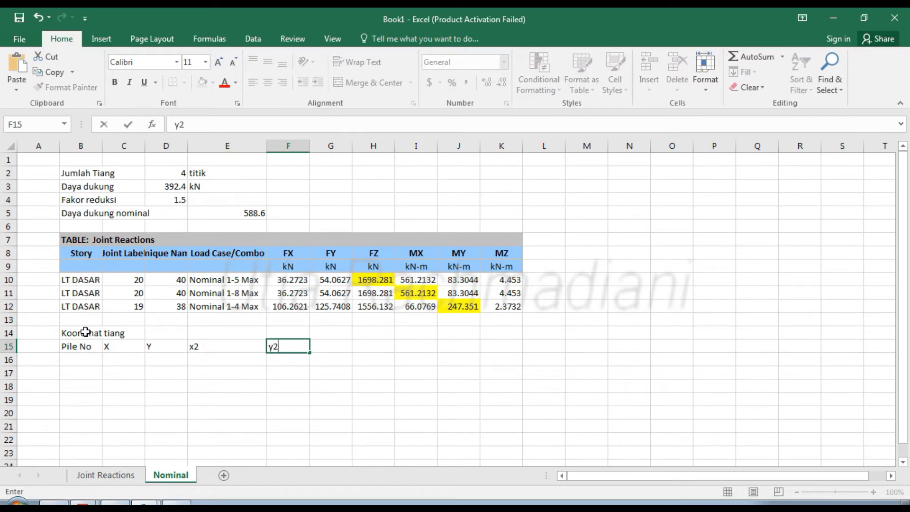
click(124, 345)
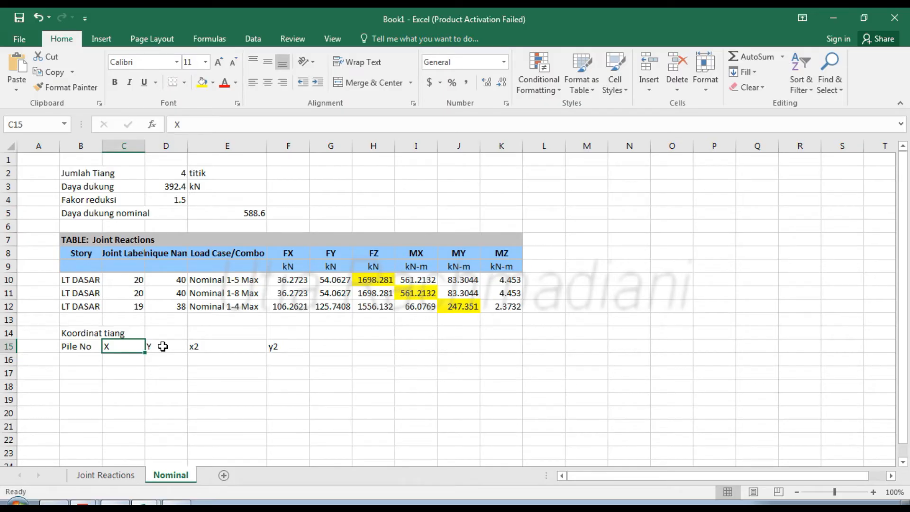
Check the two-way moment pile formula in BUKU TEKNIK SIPIL.pdf, then return to the Book1 workbook in Excel
mouse_move(85, 503)
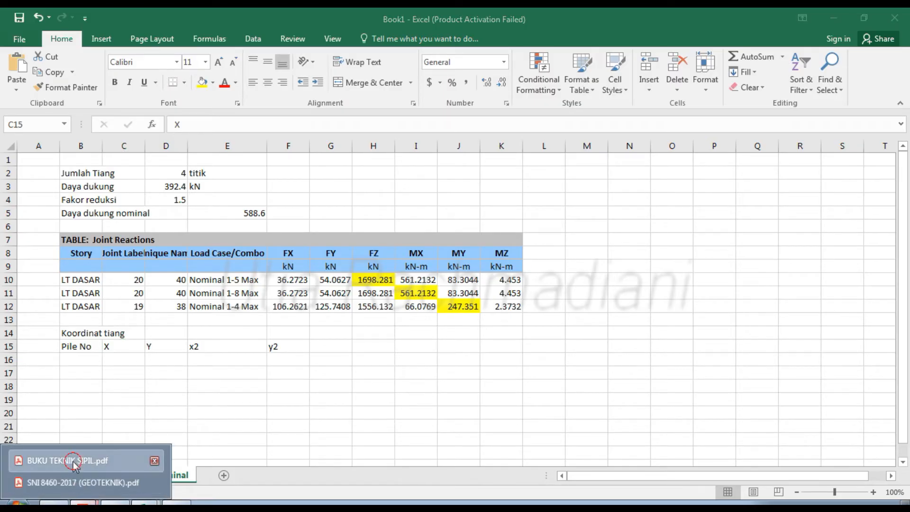
click(80, 462)
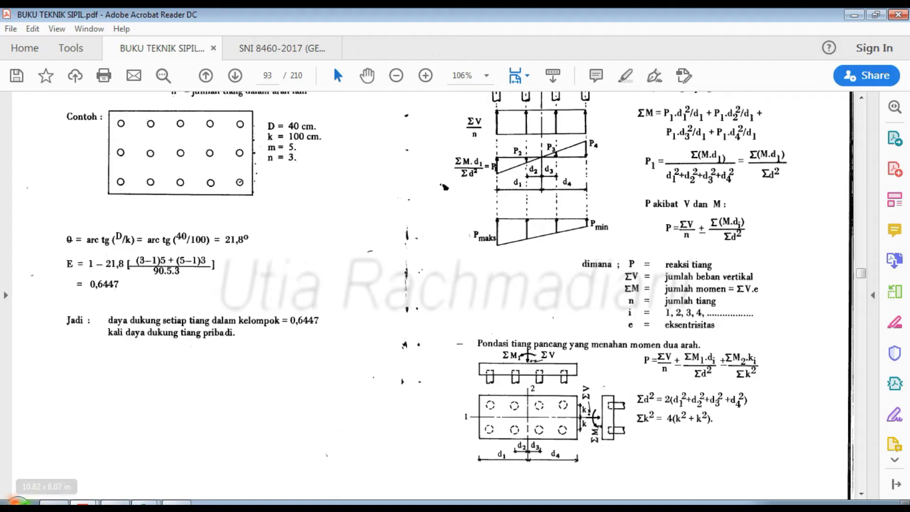
click(82, 502)
mouse_move(144, 503)
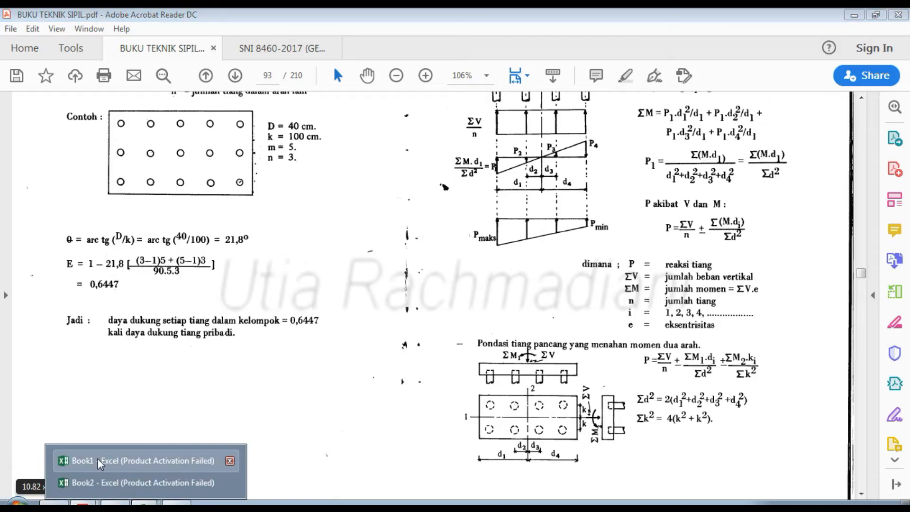
click(97, 458)
click(184, 384)
Number the piles 1 to 4 in B16:B19 under Pile No
click(87, 360)
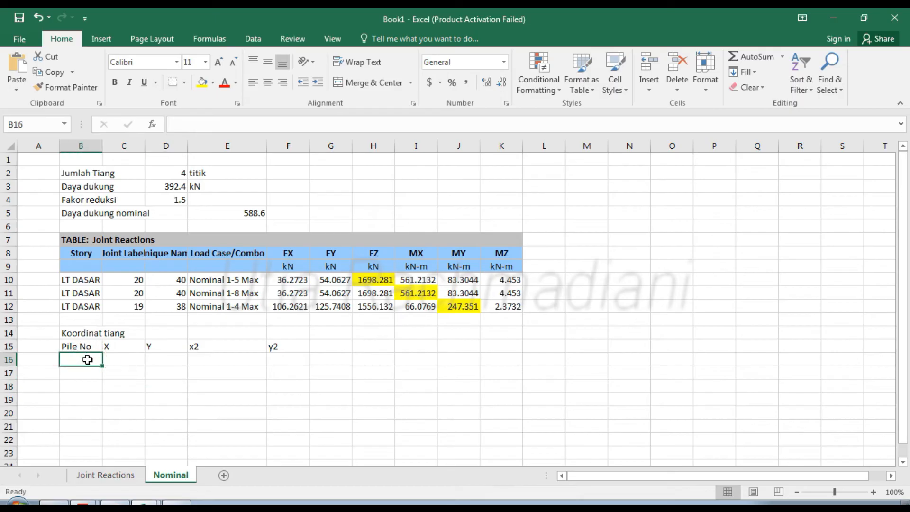
text(1)
key(Return)
text(2)
key(Return)
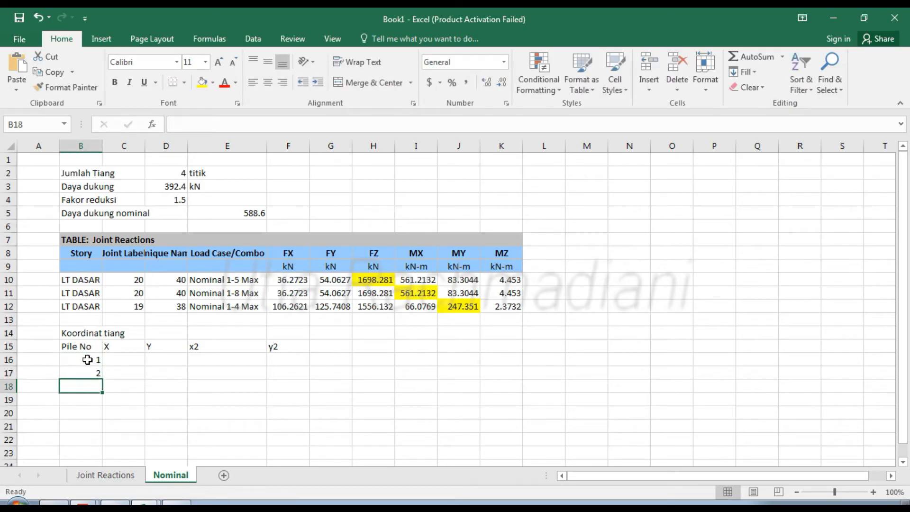
text(3)
key(Return)
text(4)
key(Return)
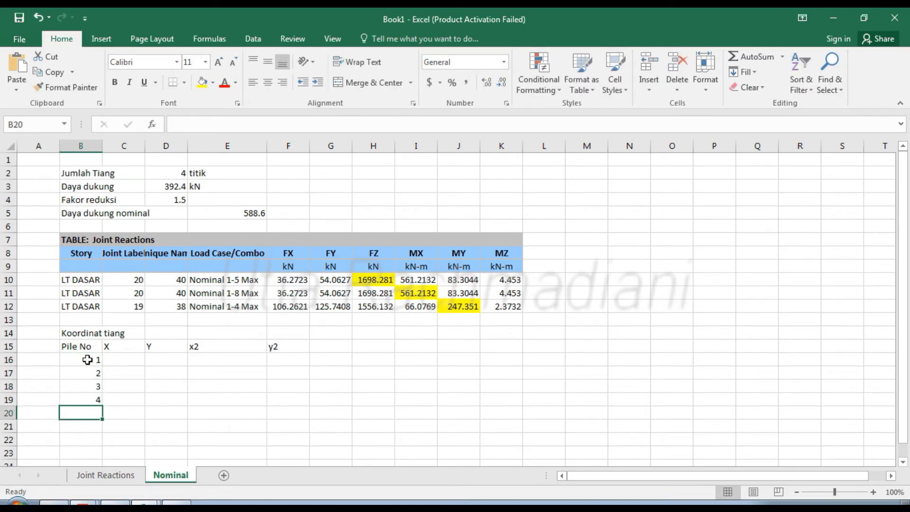
Enter pile 1's coordinates as X -0.8 in C16 and Y -0.8 in D16
key(Tab)
key(Up)
key(Up)
key(Up)
key(Up)
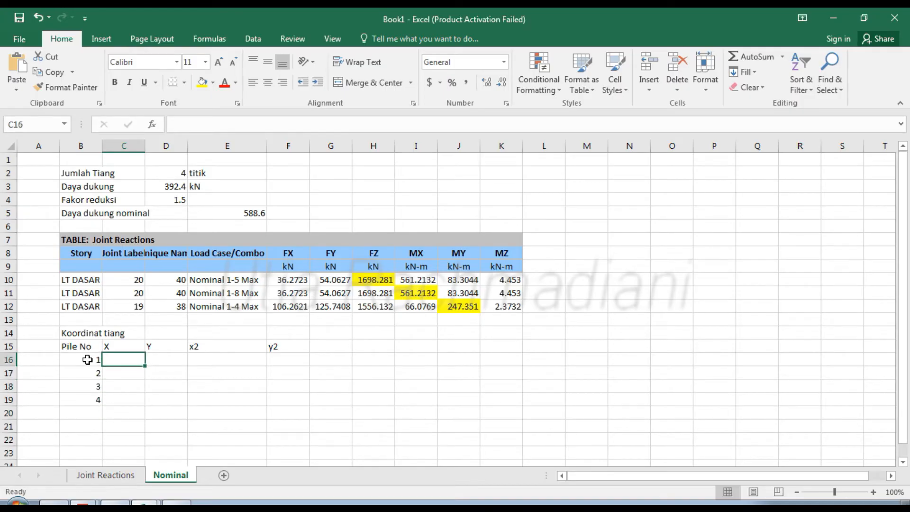
text(-0.8)
key(Tab)
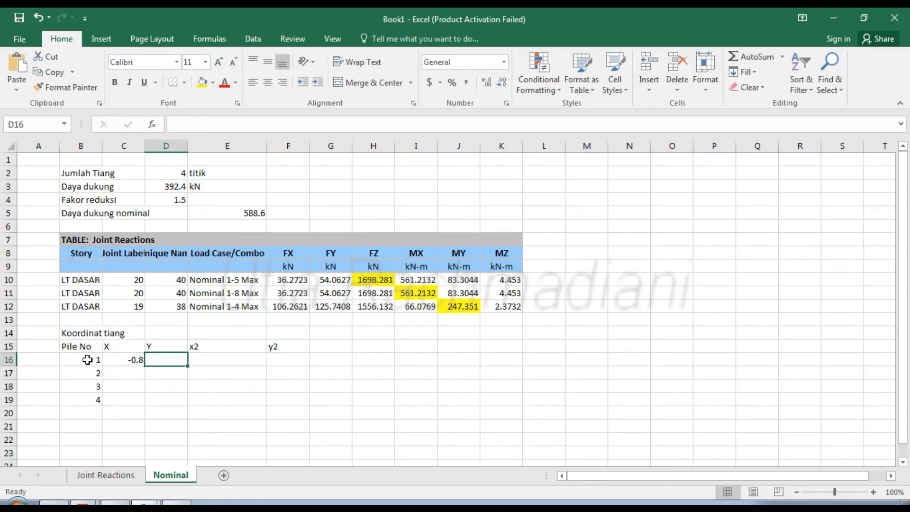
text(-0.8)
key(Return)
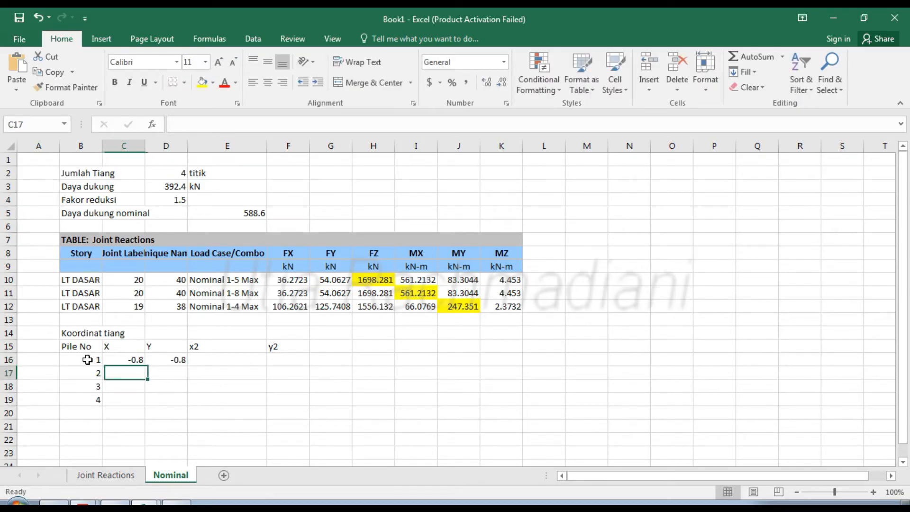
Enter pile 2's coordinates as X 0.8 in C17 and Y -0.8 in D17
text(0)
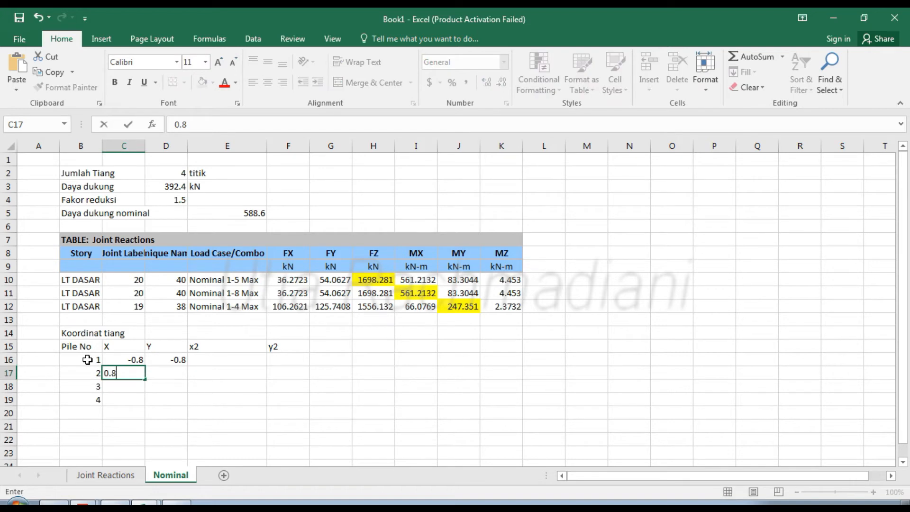
text(.8)
key(Return)
key(Right)
key(Up)
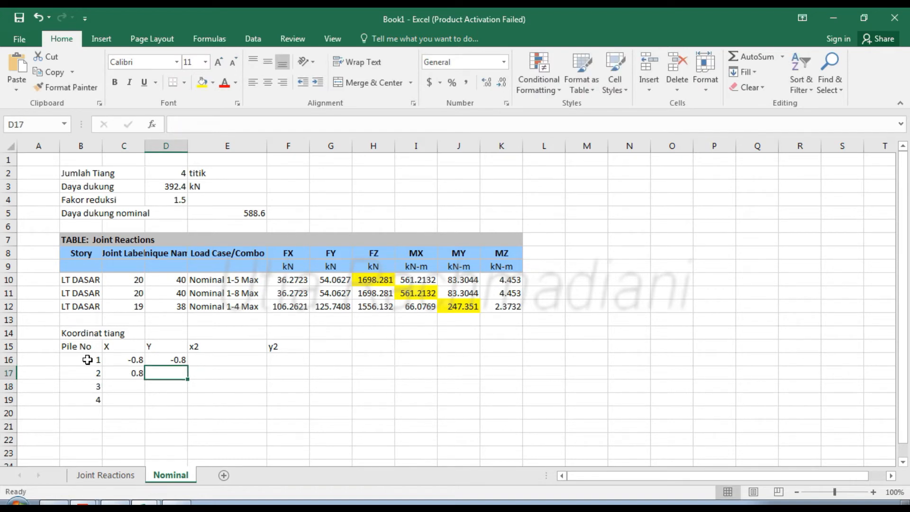
text(-0.)
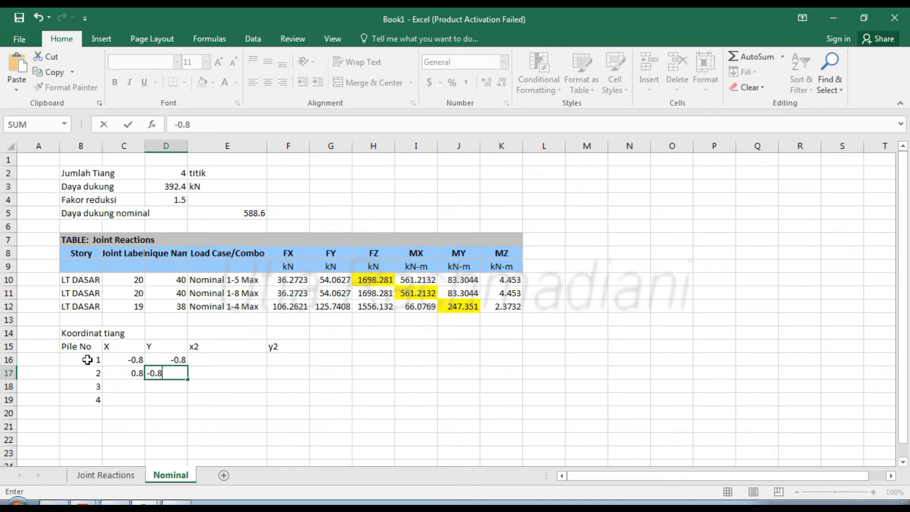
text(8)
key(Return)
Copy the X coordinates of piles 1 and 2 from C16:C17 to C18:C19 for piles 3 and 4
key(Left)
drag(131, 359, 131, 372)
key(ctrl+c)
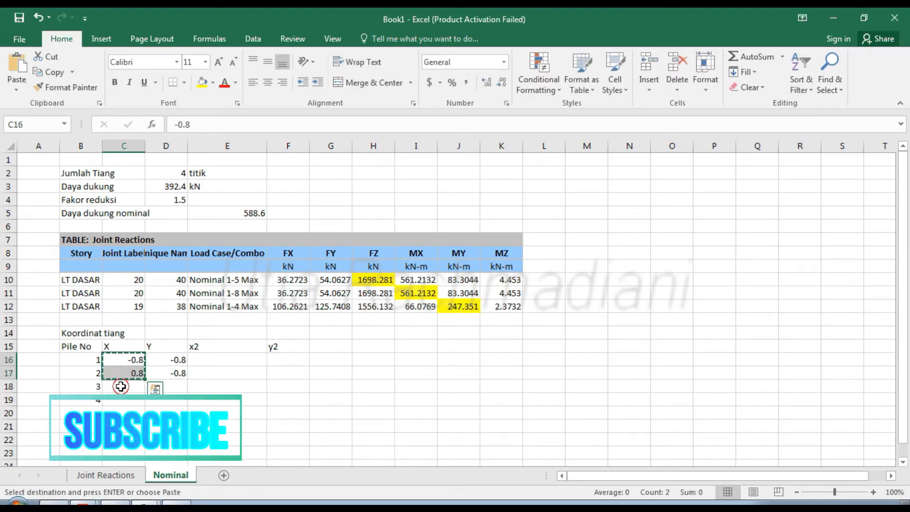
click(121, 386)
key(Return)
Enter 0.8 as the Y coordinate of piles 3 and 4 in D18 and D19
click(160, 389)
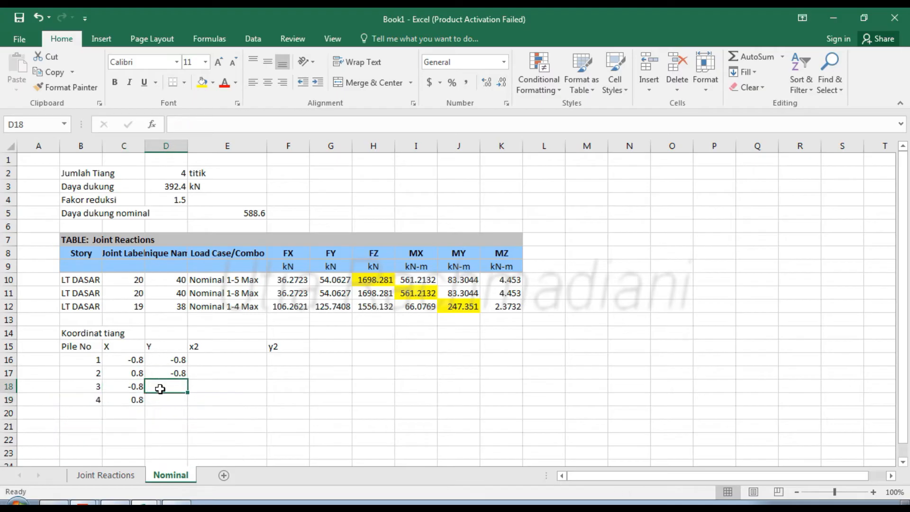
text(0.8)
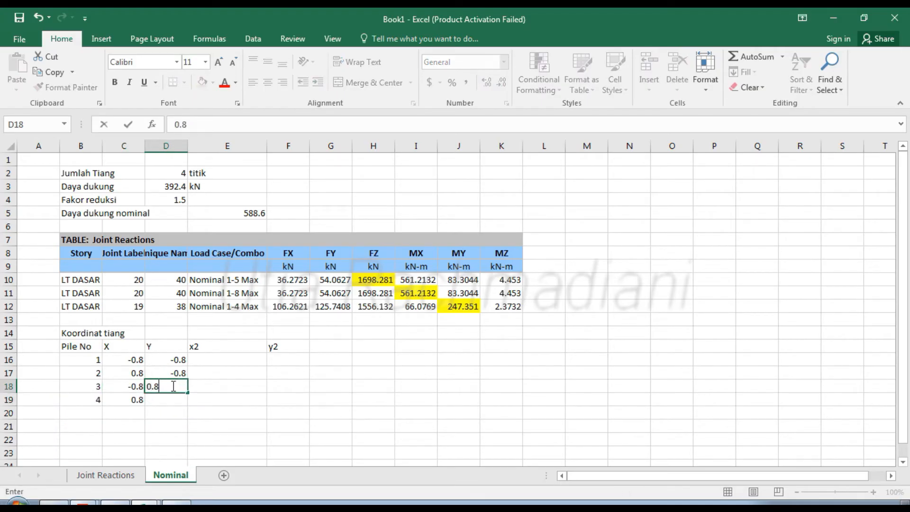
key(Return)
text(0.8)
key(Return)
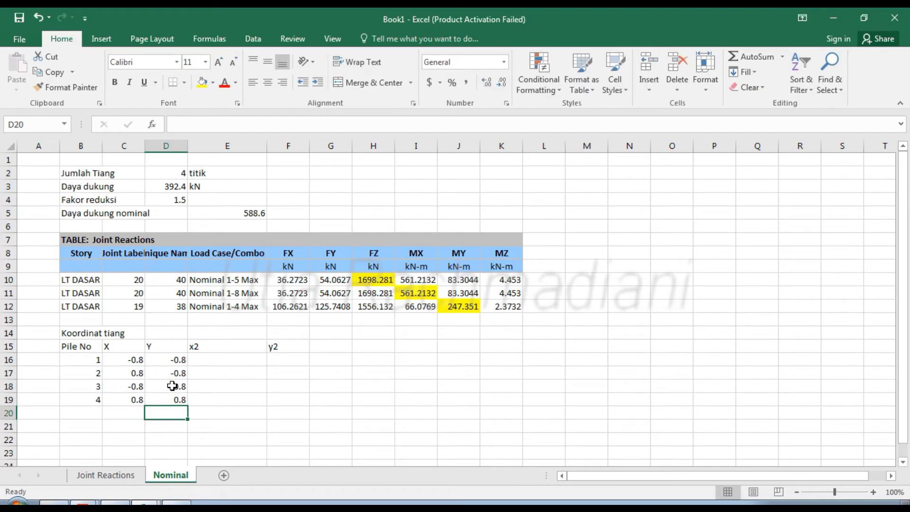
Apply thick outside borders to the separate cells N9, P9, N11 and P11 as a sketch of the four piles
click(623, 266)
ctrl+click(724, 266)
ctrl+click(717, 301)
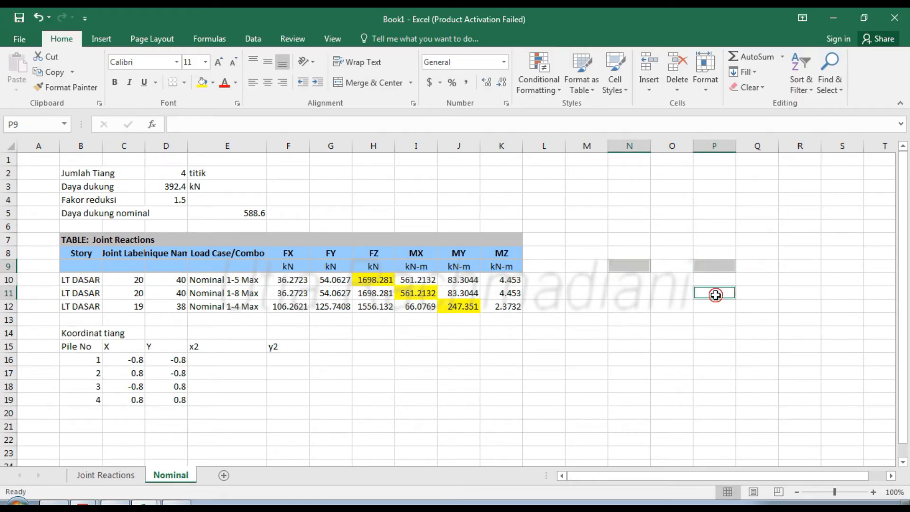
ctrl+click(623, 297)
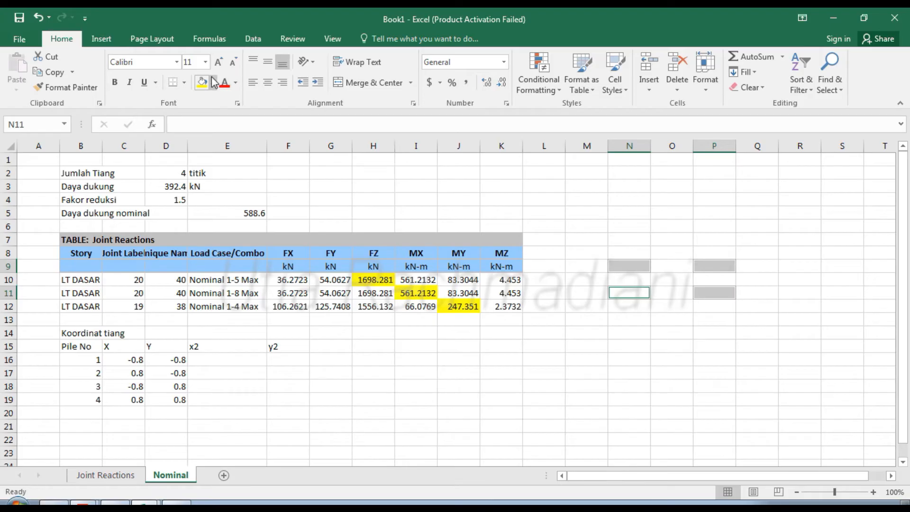
click(184, 82)
click(201, 228)
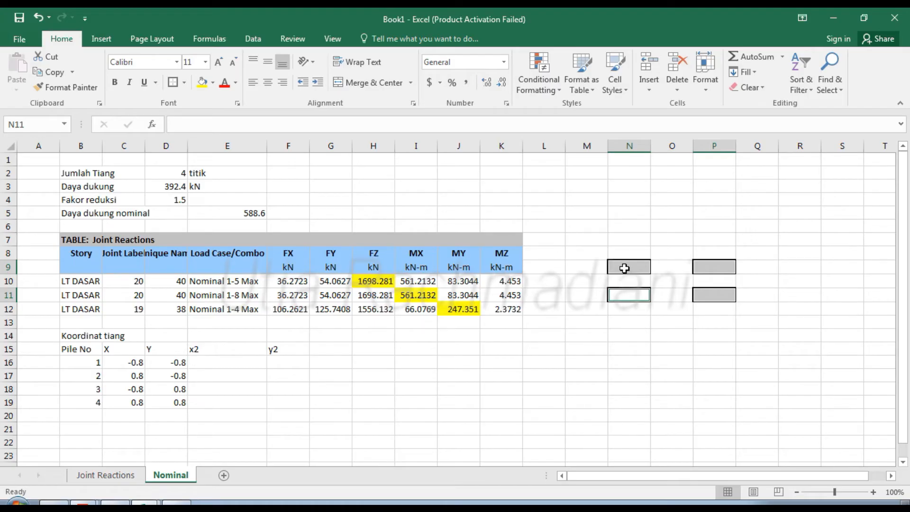
click(671, 282)
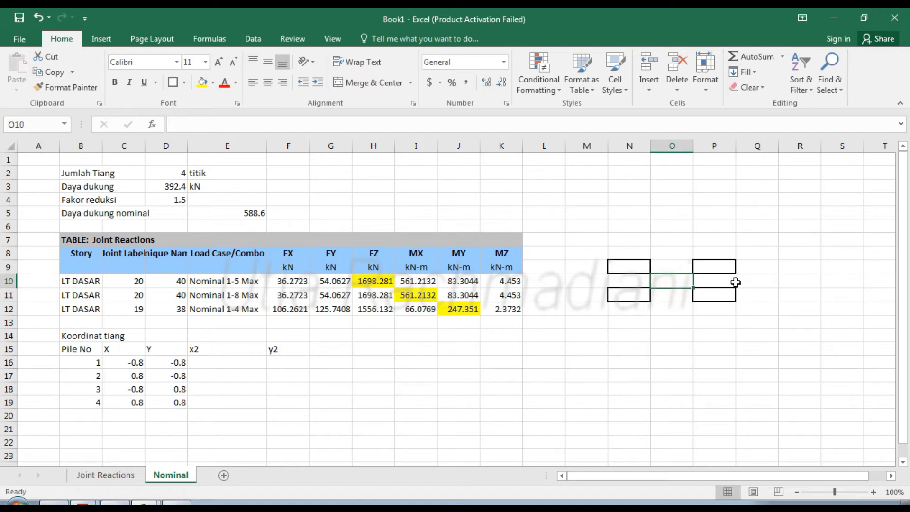
Draw a vertical line about 1.37" high through column O between the boxed pile cells and nudge it to the centre
click(101, 38)
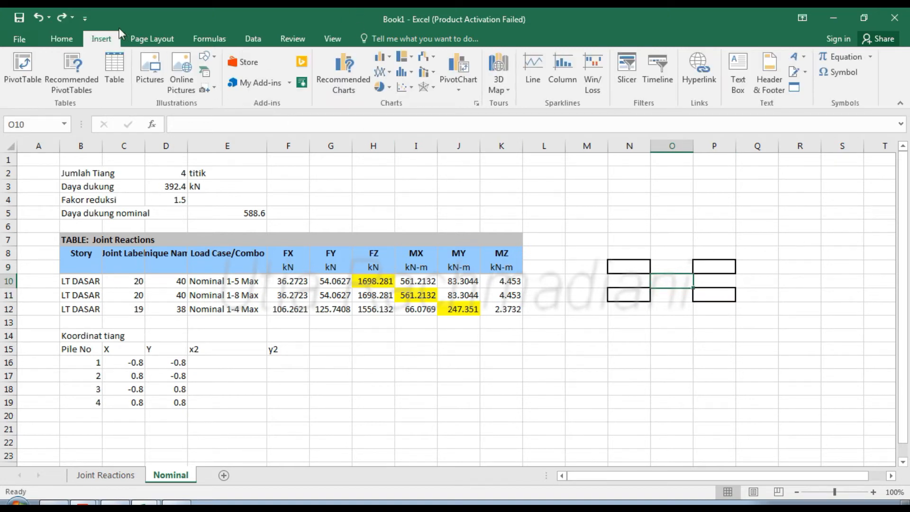
click(205, 56)
click(211, 75)
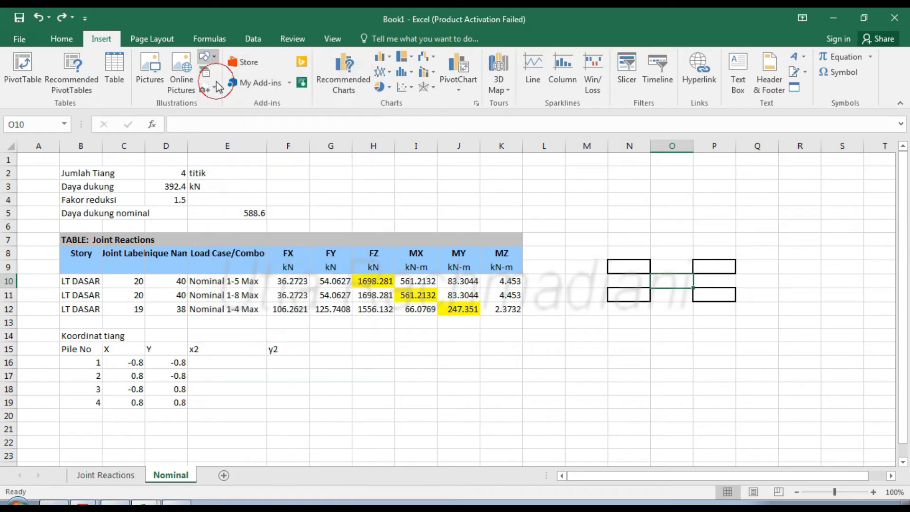
drag(666, 236, 668, 323)
key(Right)
key(ctrl+Left)
key(ctrl+Left)
key(ctrl+Left)
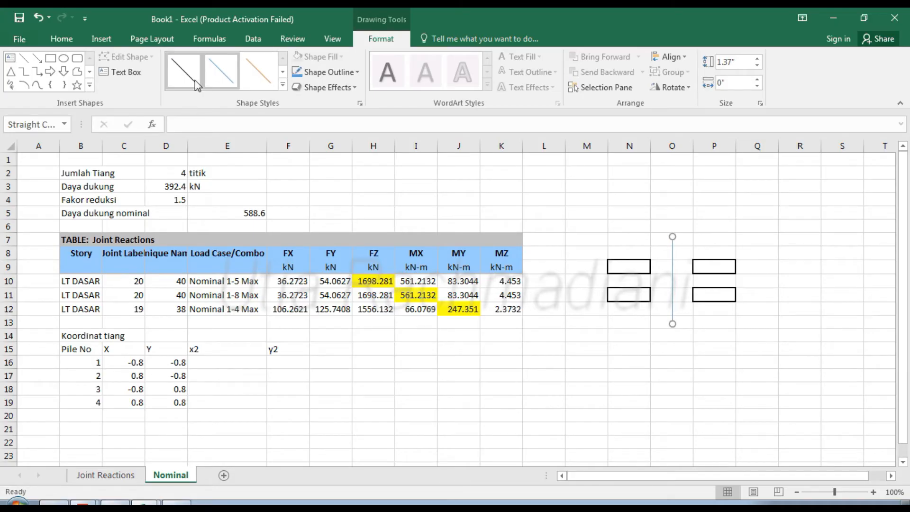
Draw a horizontal line about 2.97" wide through row 10 across the pile sketch and nudge it slightly down
click(24, 59)
drag(583, 278, 772, 283)
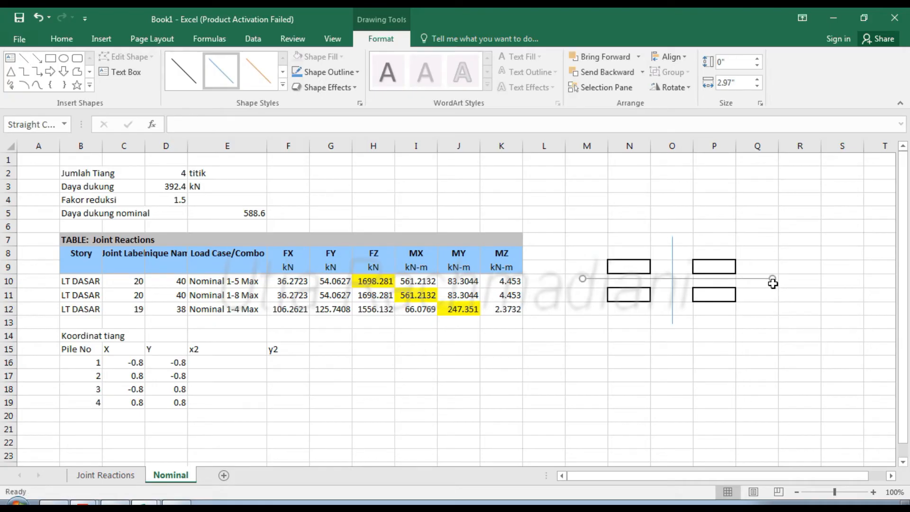
key(Down)
key(Down)
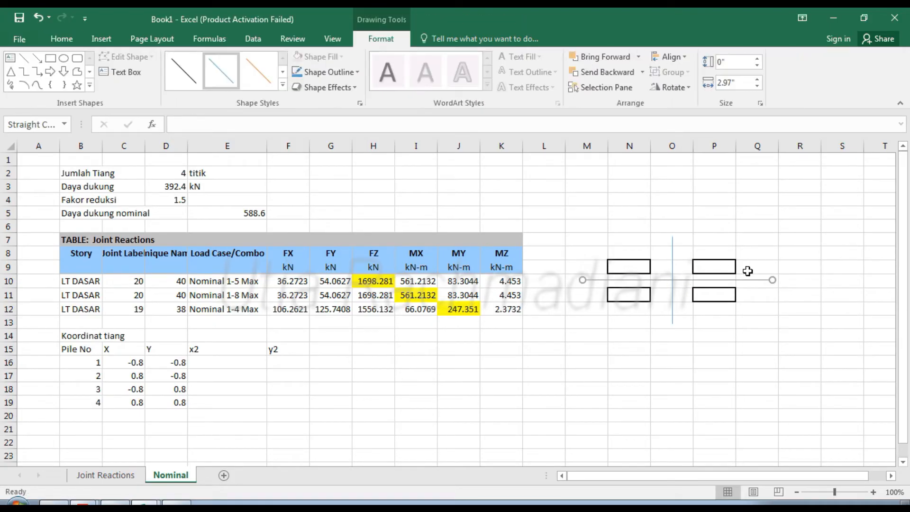
Number the lower pile cells of the layout sketch as 1 in N11 and 2 in P11
click(630, 294)
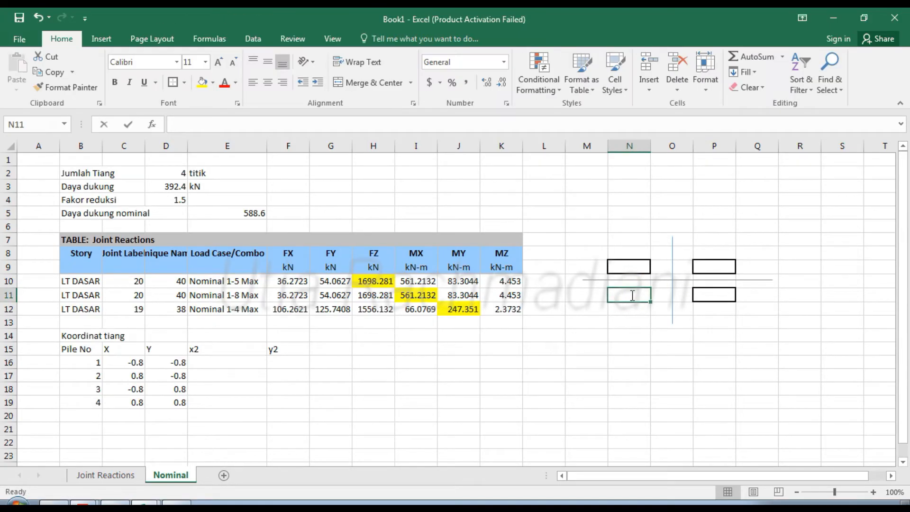
text(1)
key(Tab)
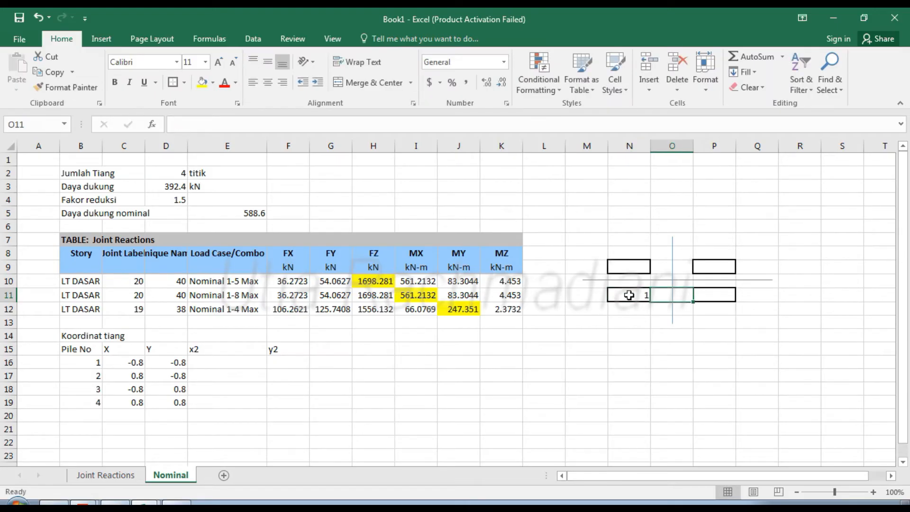
key(Tab)
text(2)
Number the upper pile cells of the layout sketch as 3 in N9 and 4 in P9
key(Up)
key(Up)
key(Left)
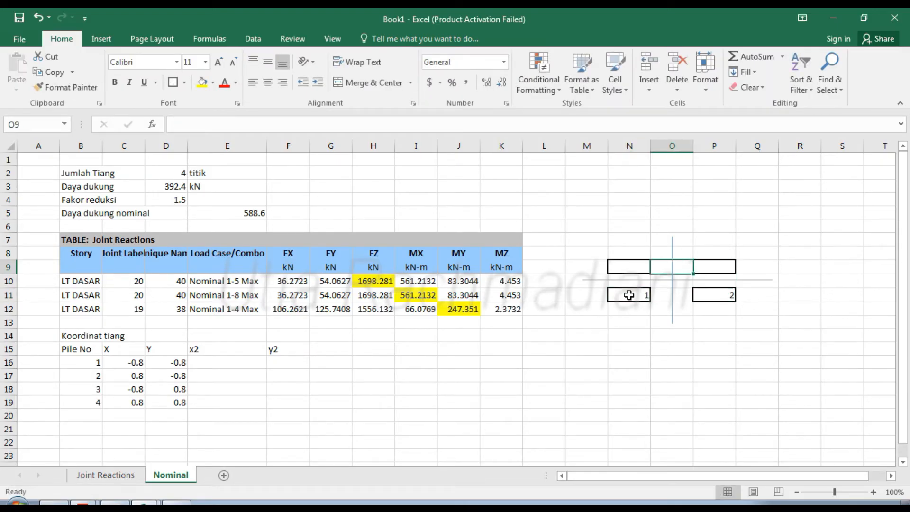
key(Left)
text(3)
key(Tab)
key(Tab)
text(4)
key(Return)
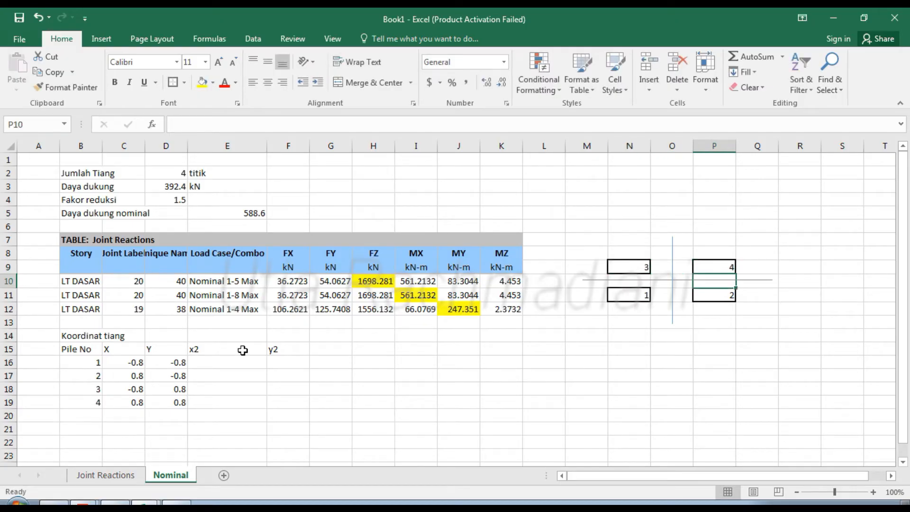
Square pile 1's X coordinate in E16 with =C16*C16 and fill the formula across the x2 and y2 columns through F19
click(131, 361)
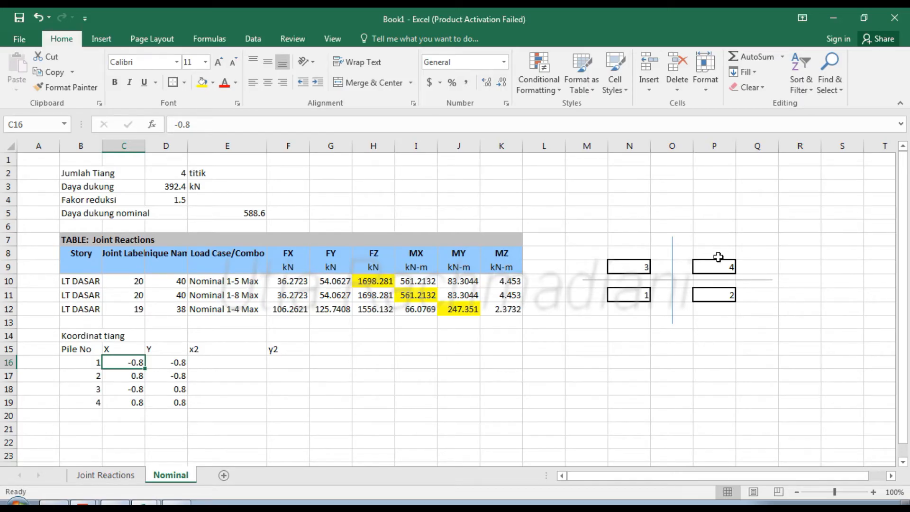
click(239, 363)
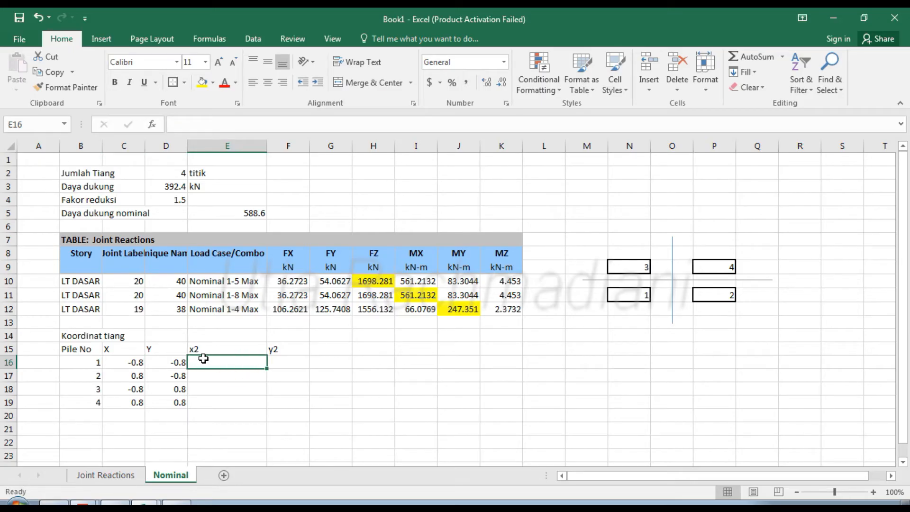
text(=)
key(Left)
key(Left)
text(*)
key(Left)
key(Left)
key(Return)
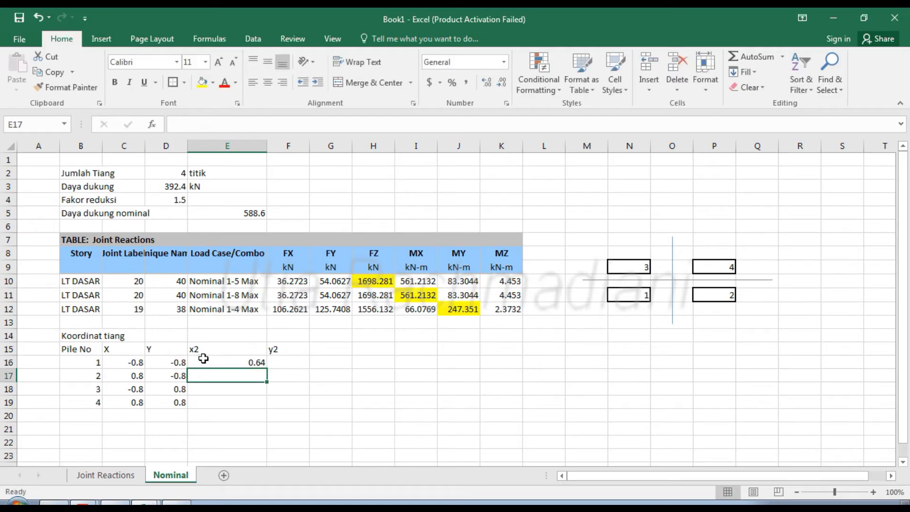
click(204, 359)
drag(268, 370, 310, 411)
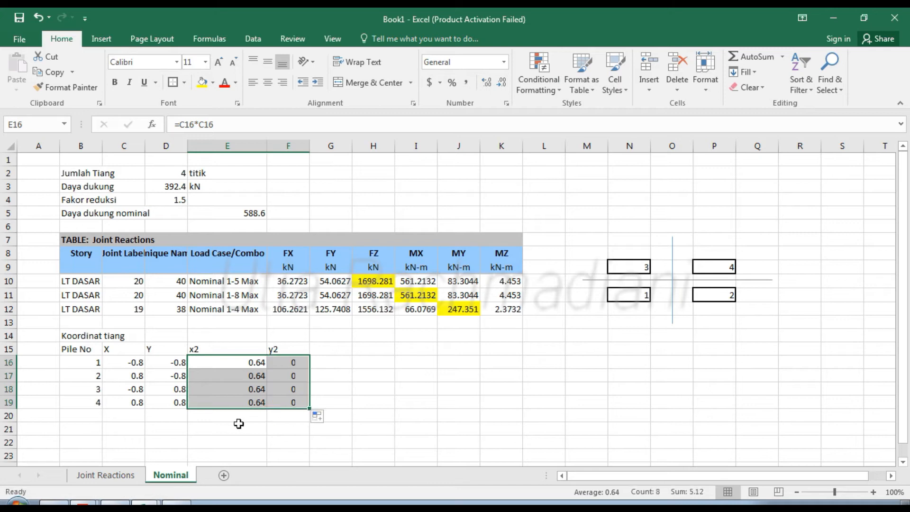
Enter the row label sigma in D20 below the coordinate table
click(168, 417)
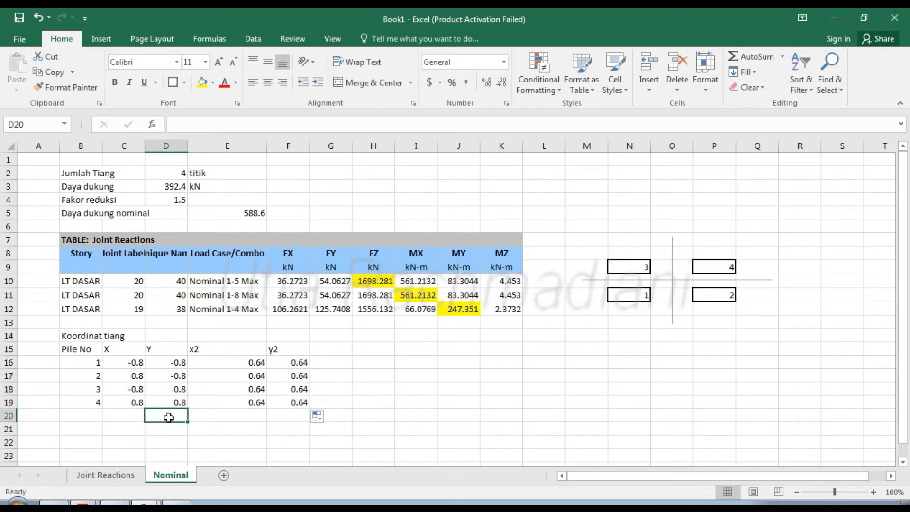
text(sih)
text(gma)
key(Return)
key(Up)
key(Right)
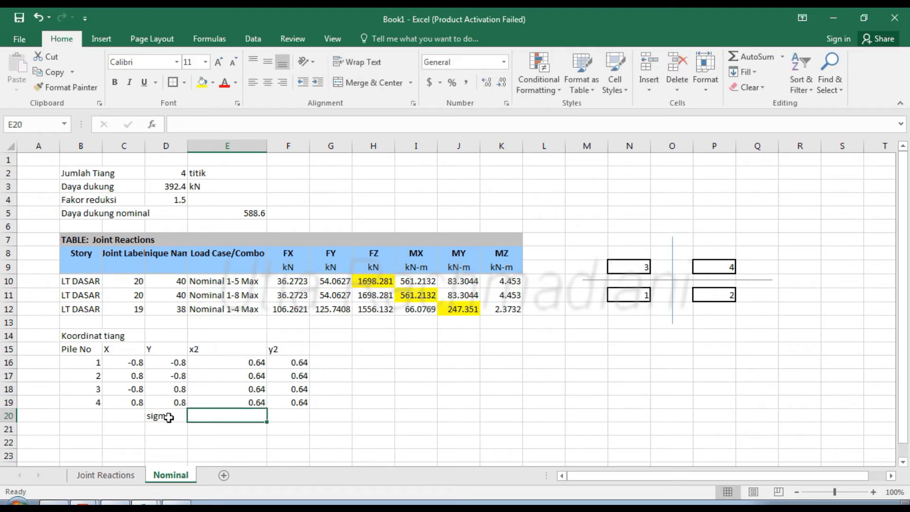
Total the x2 column in E20 with a SUM of E16:E19 and copy the formula to F20 for y2
text(=sum()
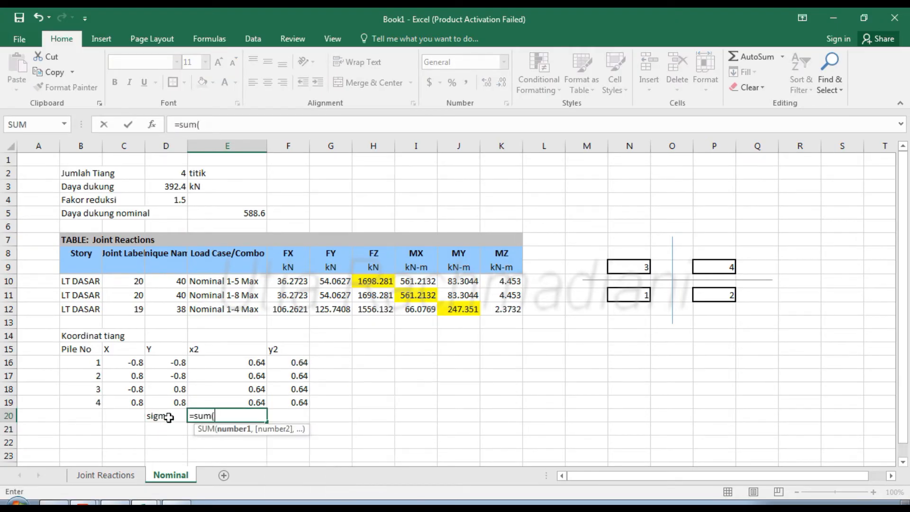
drag(210, 361, 209, 401)
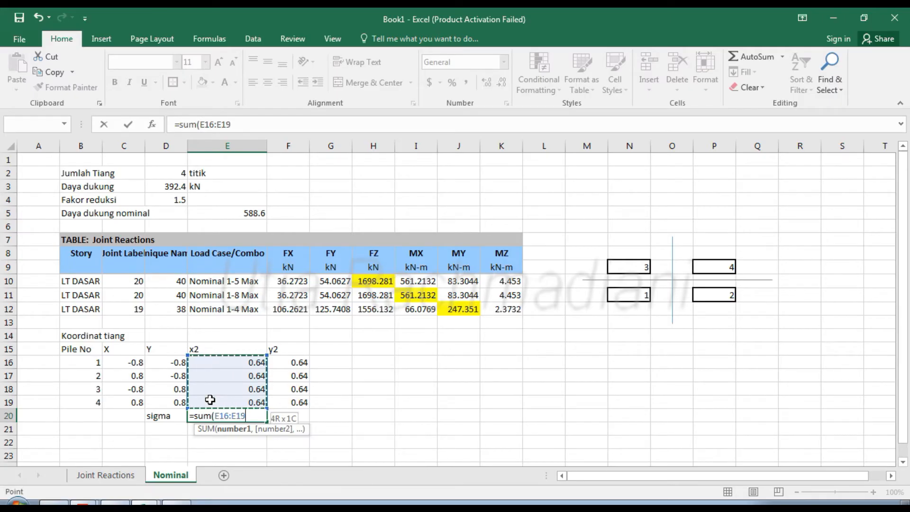
key(Return)
click(262, 417)
drag(268, 423, 294, 417)
click(295, 416)
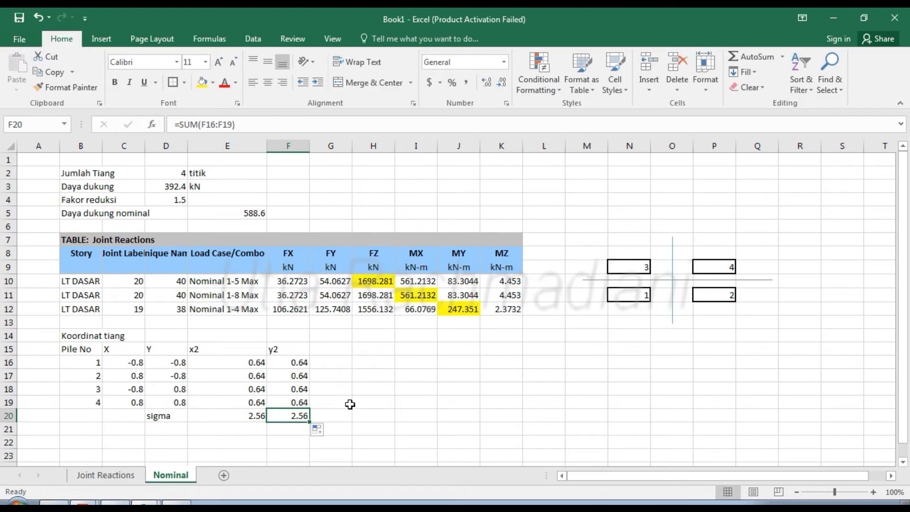
Enter the unit m in G20 beside the sigma totals
click(326, 417)
text(m)
key(Return)
Start a pile load table in row 22 with the headings pile no in B22 and v/n in C22
key(Down)
key(Down)
key(Left)
key(Left)
key(Left)
key(Left)
key(Left)
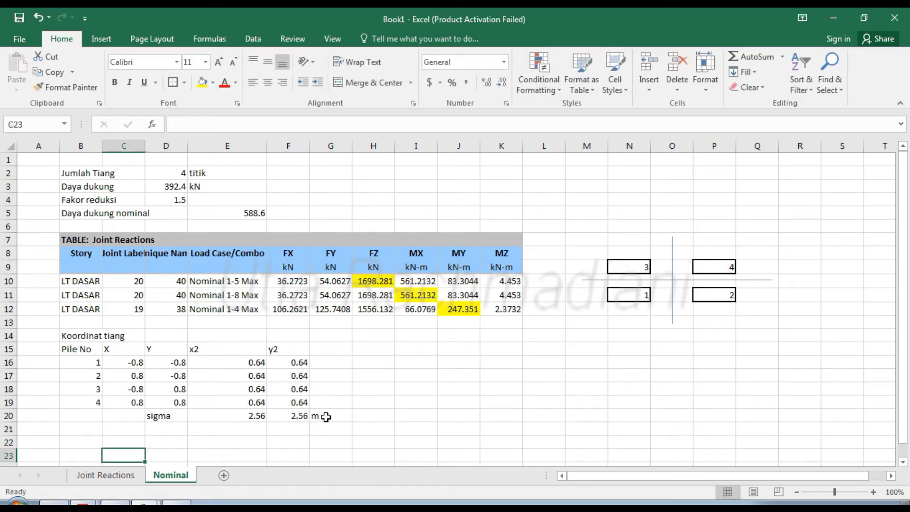
key(Up)
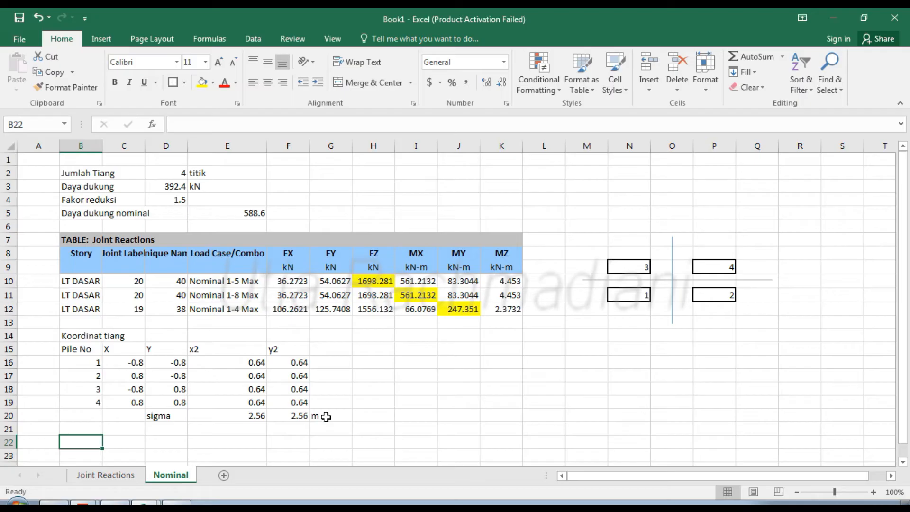
text(pile no)
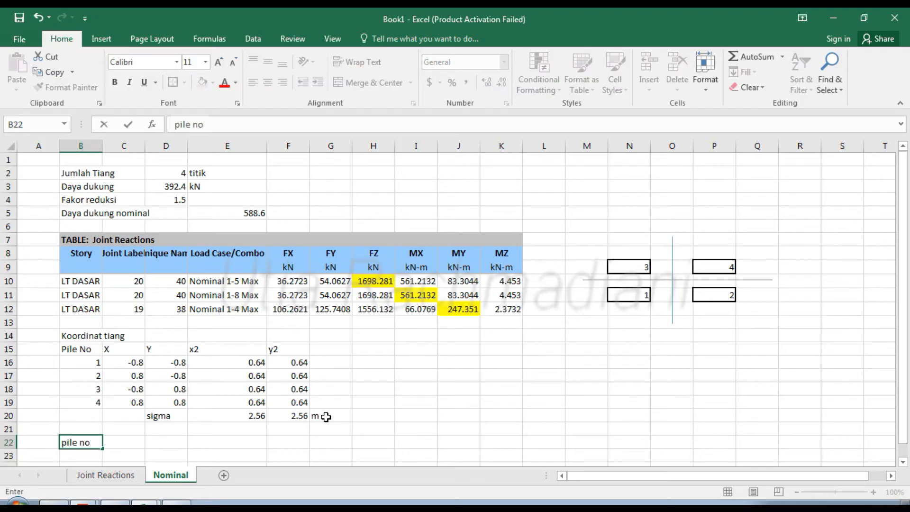
key(Return)
key(Right)
key(Up)
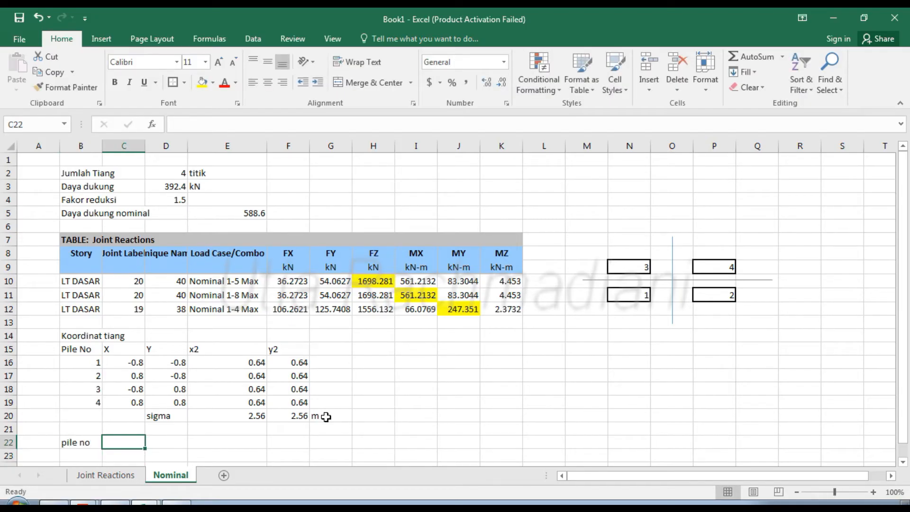
text(v/n)
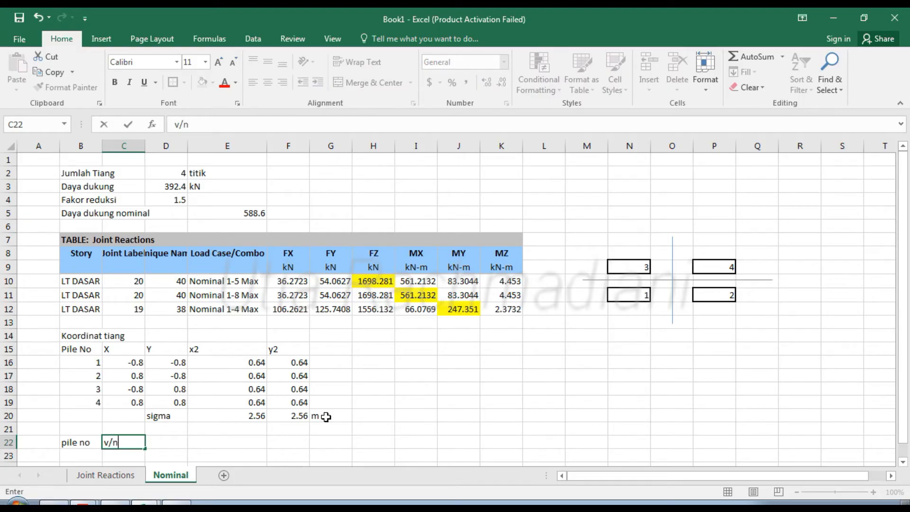
key(Return)
Enter the heading mx * y / ∑x2 in D22, inserting the N-Ary Summation symbol
key(Right)
key(Up)
text(m)
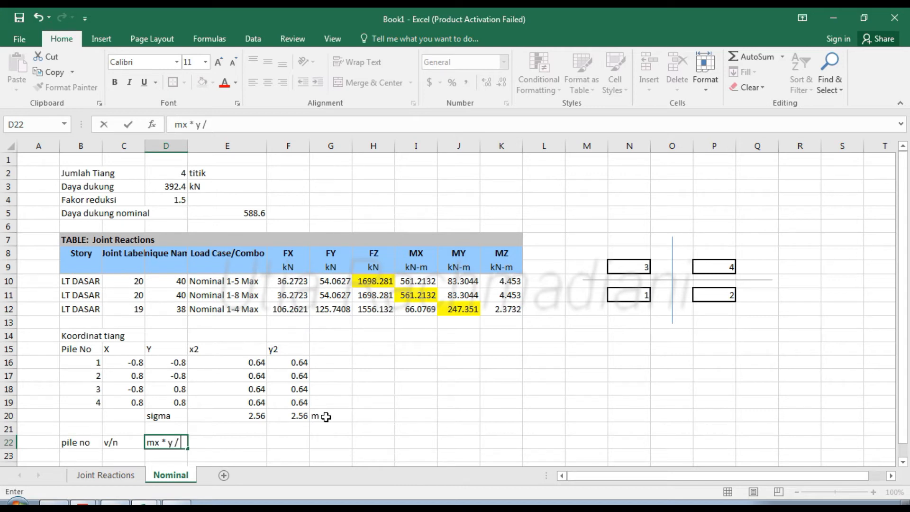
click(101, 38)
click(842, 74)
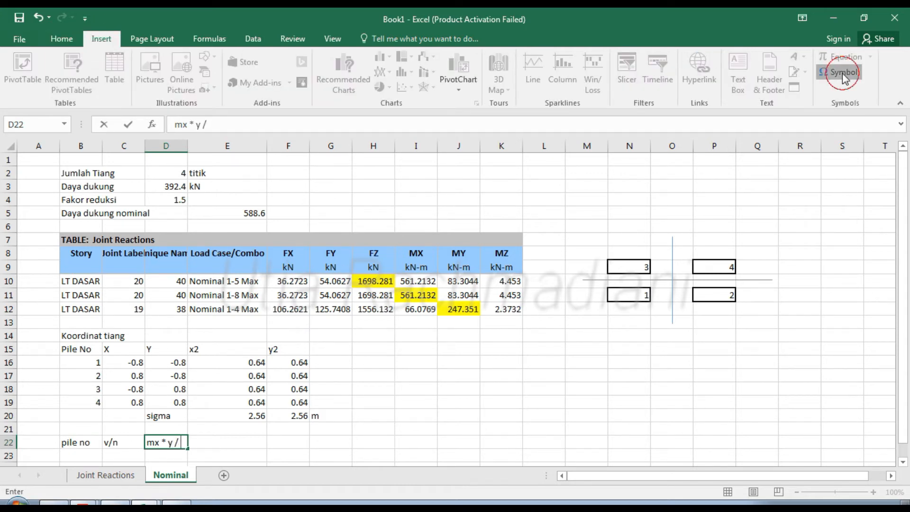
click(216, 304)
click(377, 362)
click(451, 363)
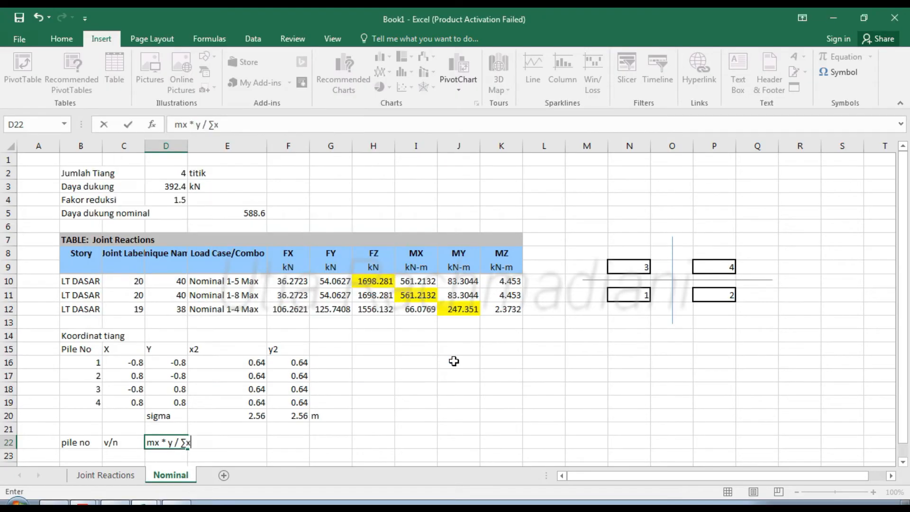
key(Tab)
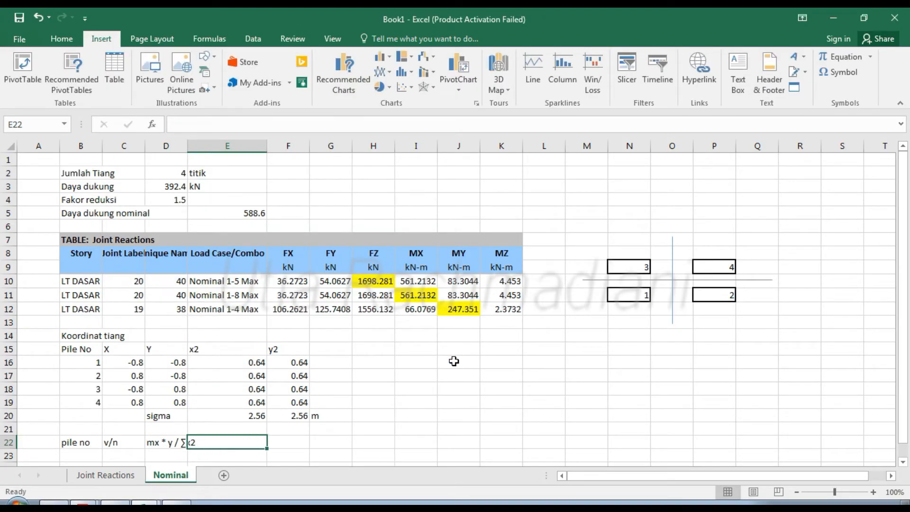
Enter the heading my*x/∑y2 in E22, inserting the N-Ary Summation symbol
text(my*x/)
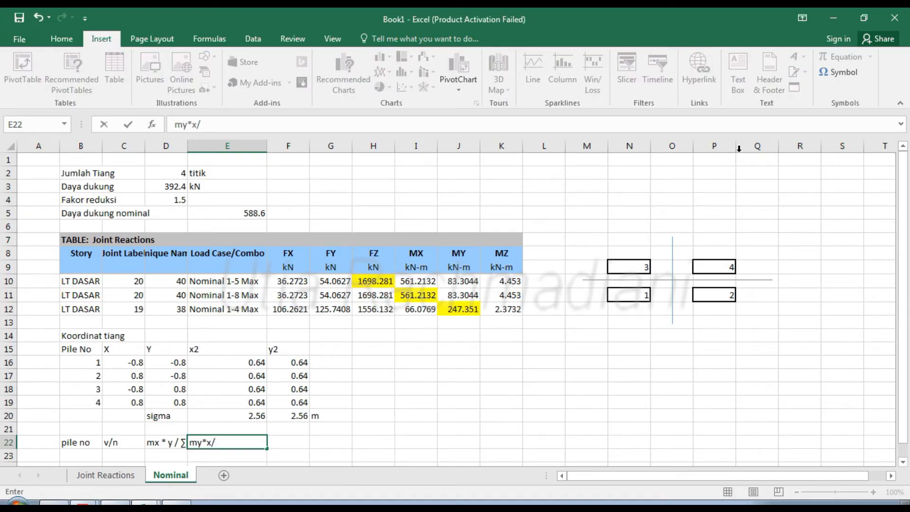
click(837, 72)
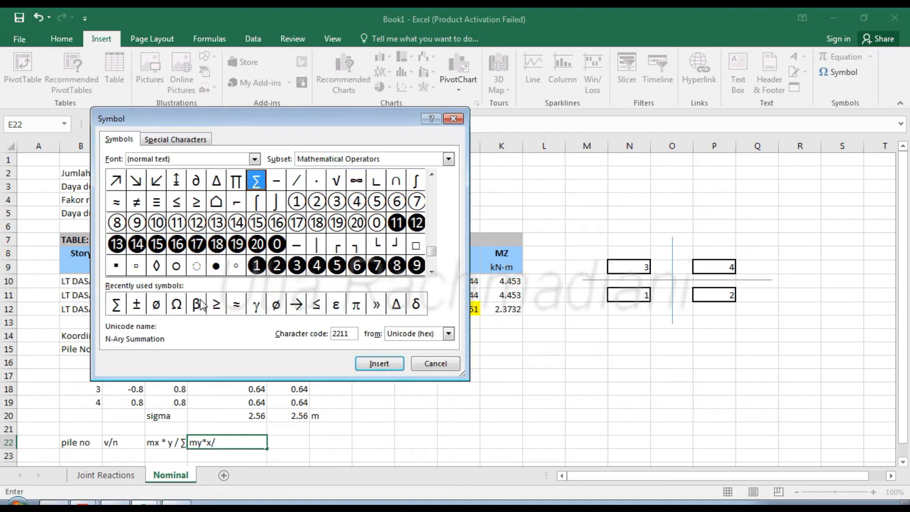
click(116, 303)
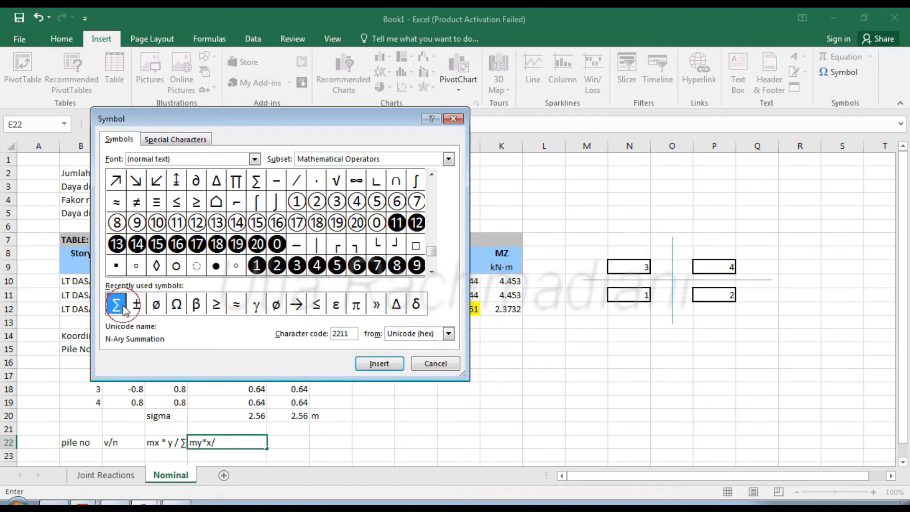
click(379, 363)
click(435, 363)
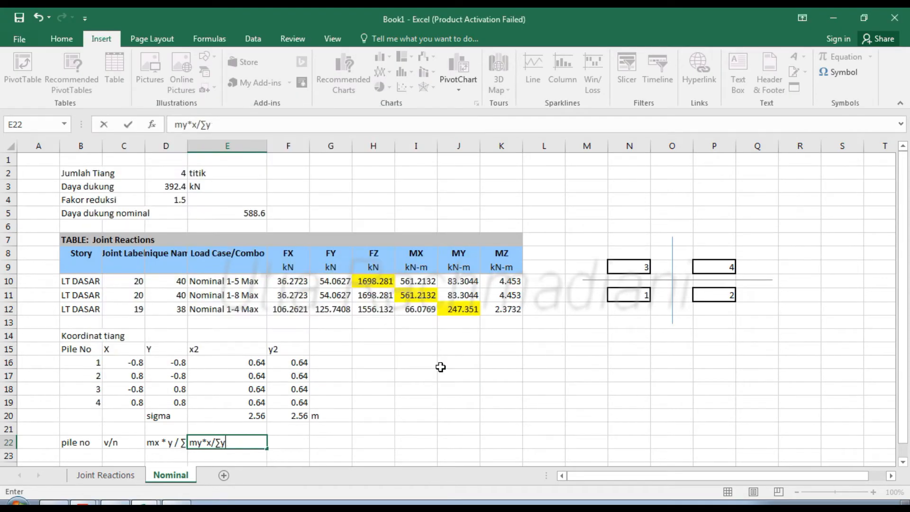
key(Return)
Enter the remaining headings ptiang, pizin and ket in F22, G22 and H22
click(283, 436)
key(Left)
key(Right)
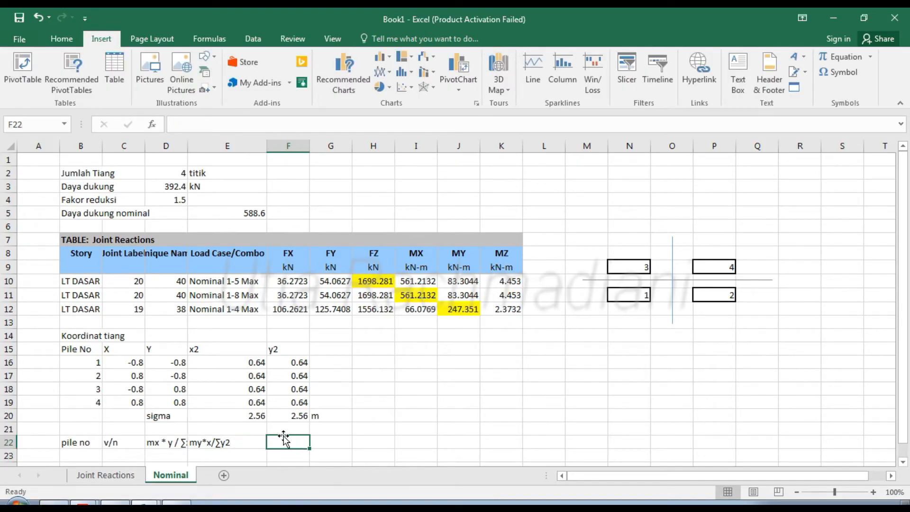
text(ptiang)
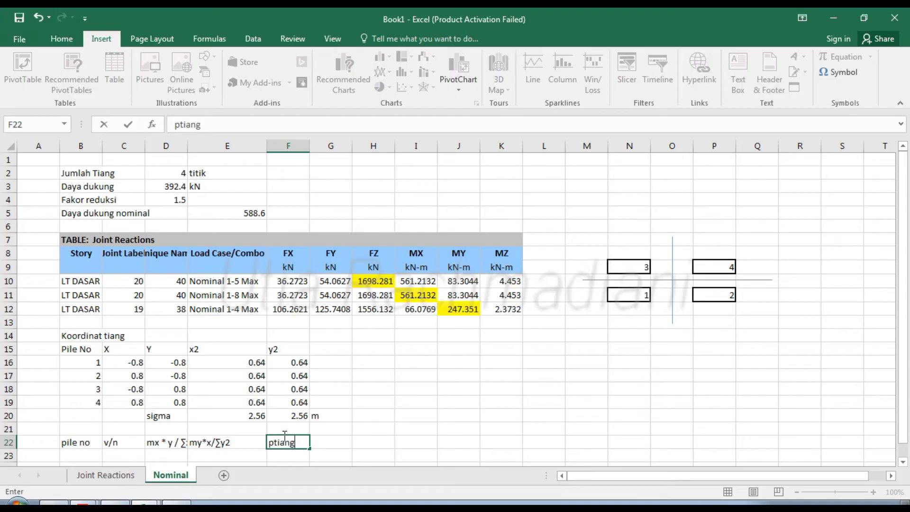
key(Tab)
text(p)
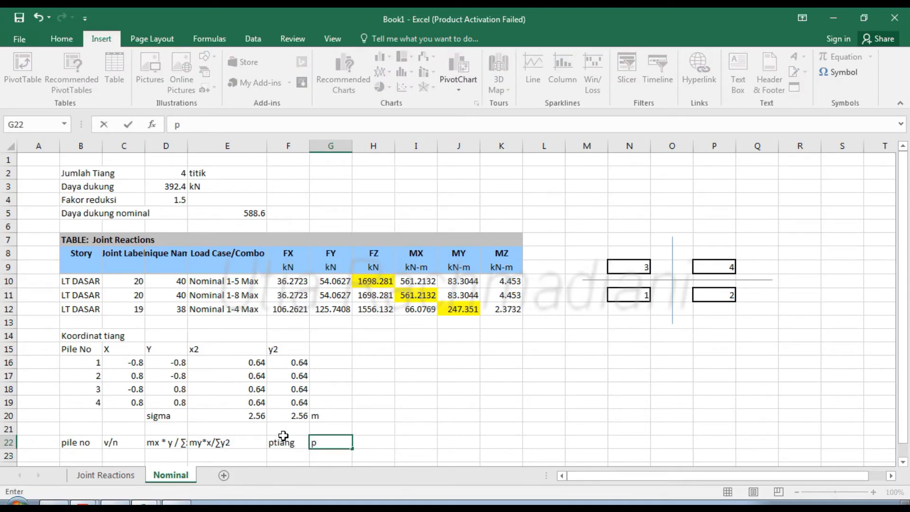
text(izin)
key(Tab)
text(e)
key(BackSpace)
text(ket)
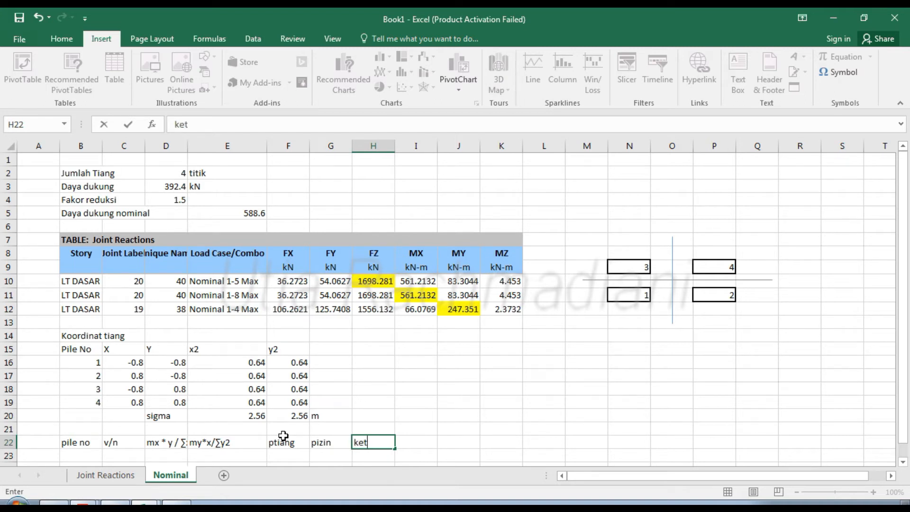
key(Return)
Link B23 to the first pile number with =B16 and fill it down to B26 for the four piles
scroll(163, 419, down, 1)
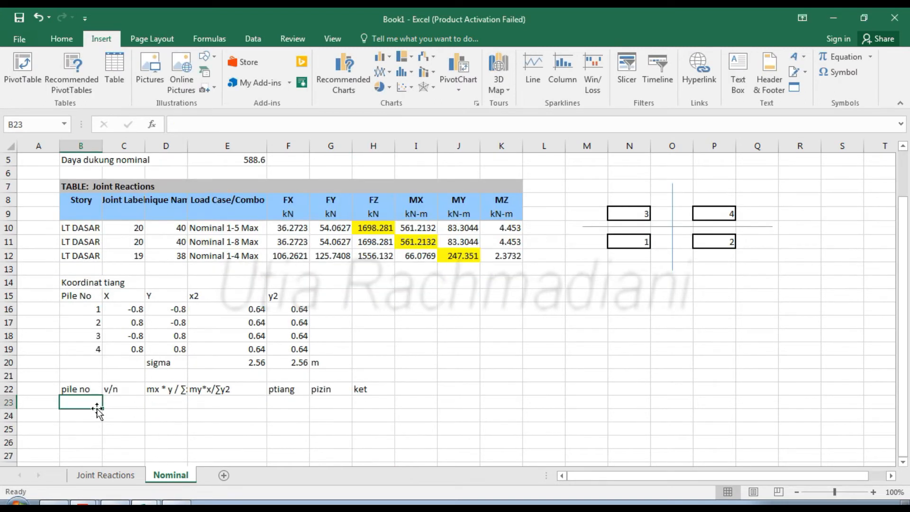
text(=)
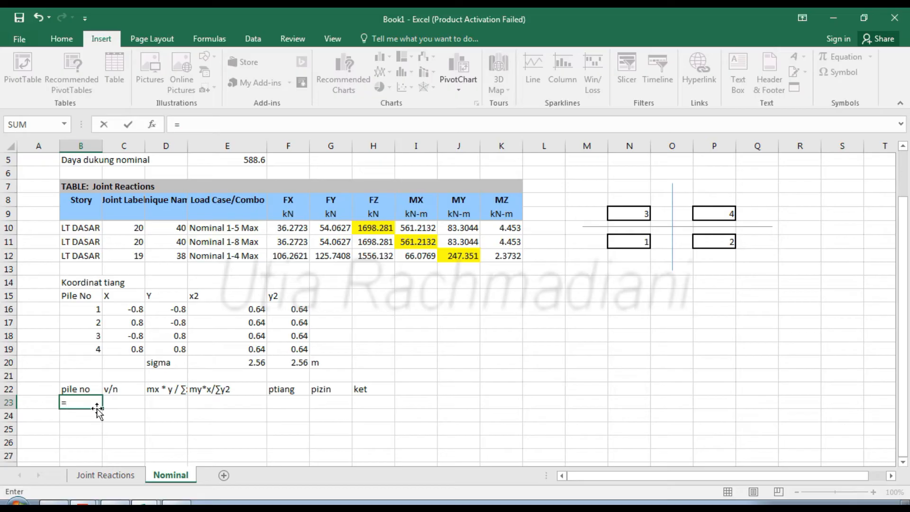
click(81, 310)
key(Return)
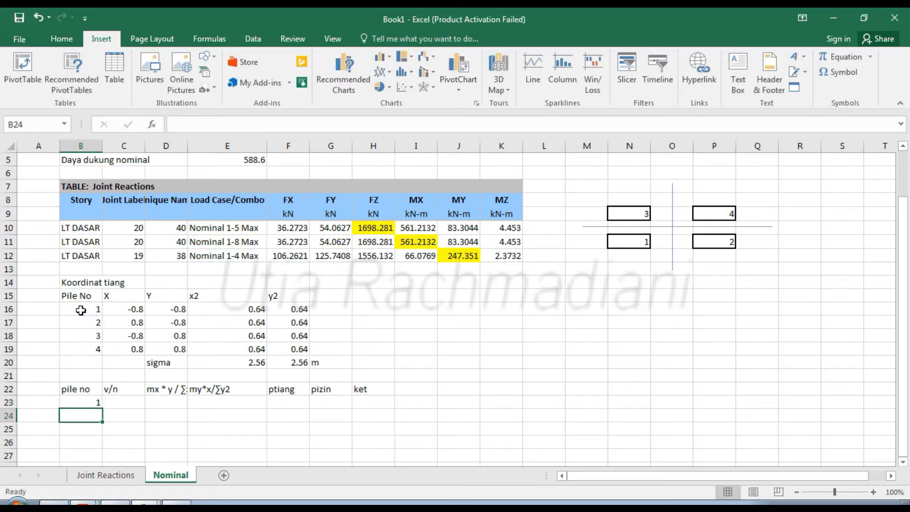
click(64, 402)
drag(103, 408, 102, 448)
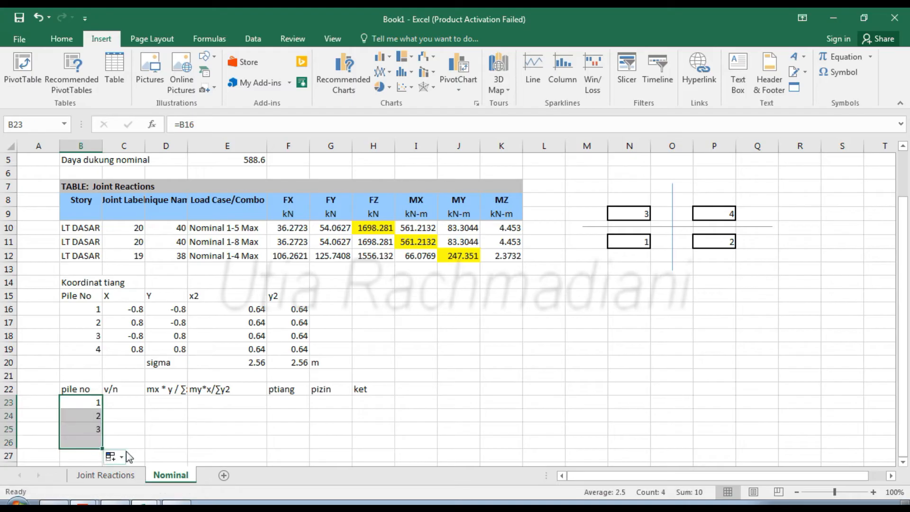
click(121, 401)
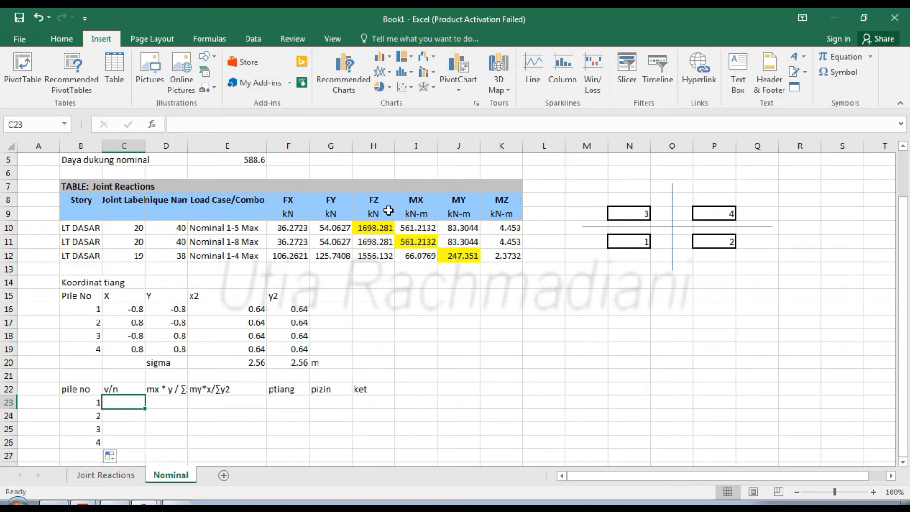
Enter =$H$10/$D$2 in C23 to divide the maximum FZ by the number of piles
text(=)
click(374, 228)
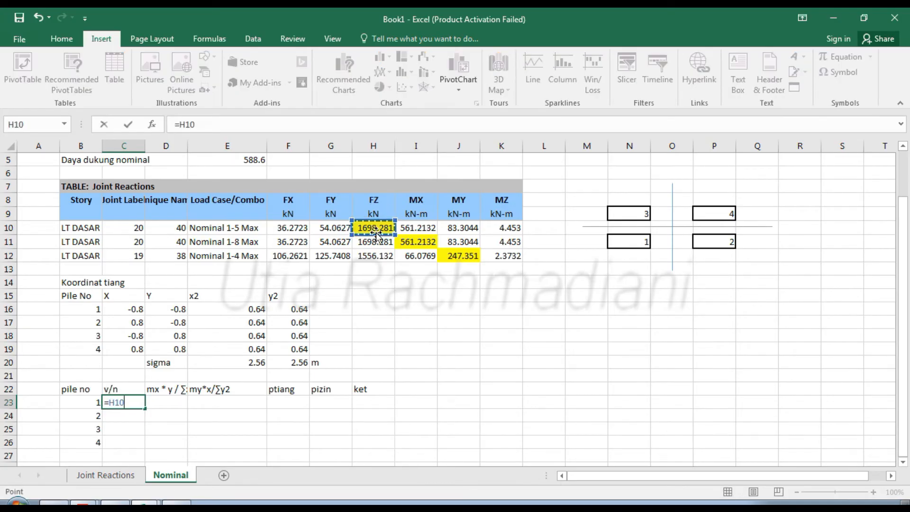
text(/)
scroll(358, 248, up, 2)
click(176, 172)
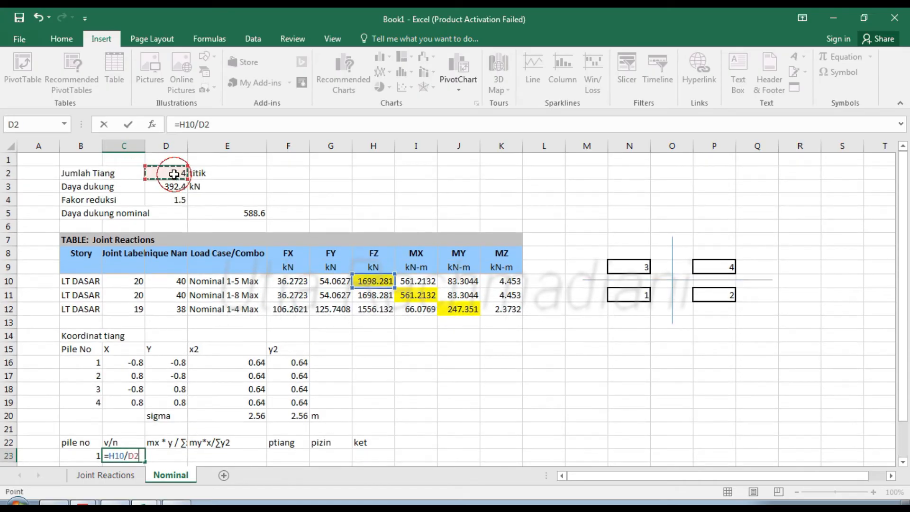
click(181, 124)
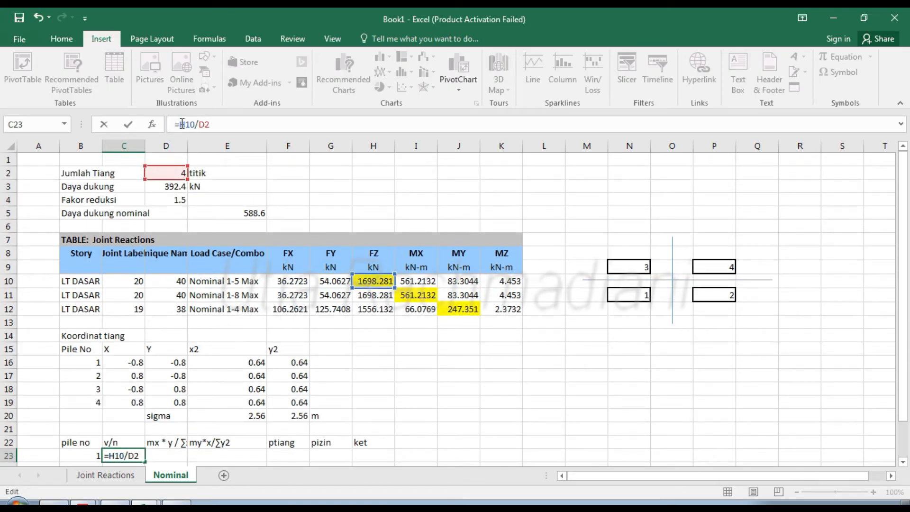
text($)
key(Right)
text($)
key(Right)
text($)
key(Right)
text($)
key(Return)
Enter =$I$10*D16/$E$20 in D23 to compute pile 1's mx * y / ∑x2 term
key(Right)
key(Up)
text(=)
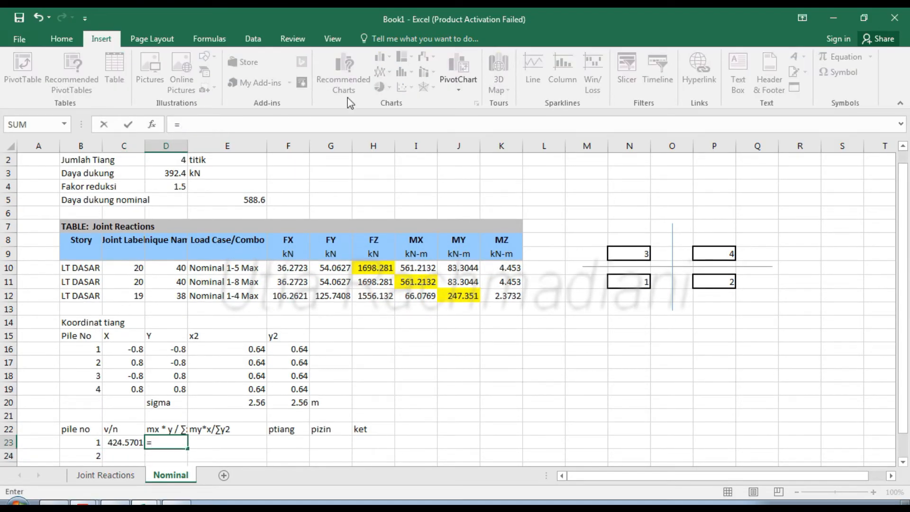
click(426, 269)
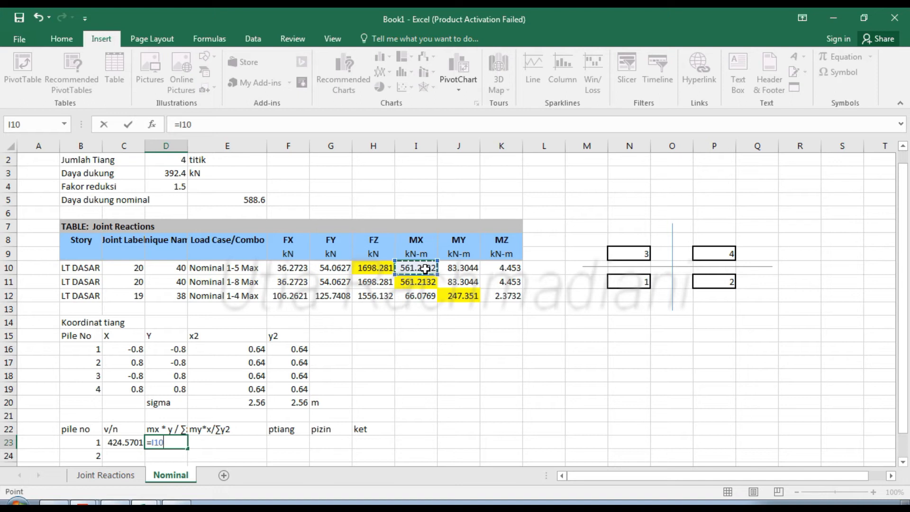
text(*)
click(180, 349)
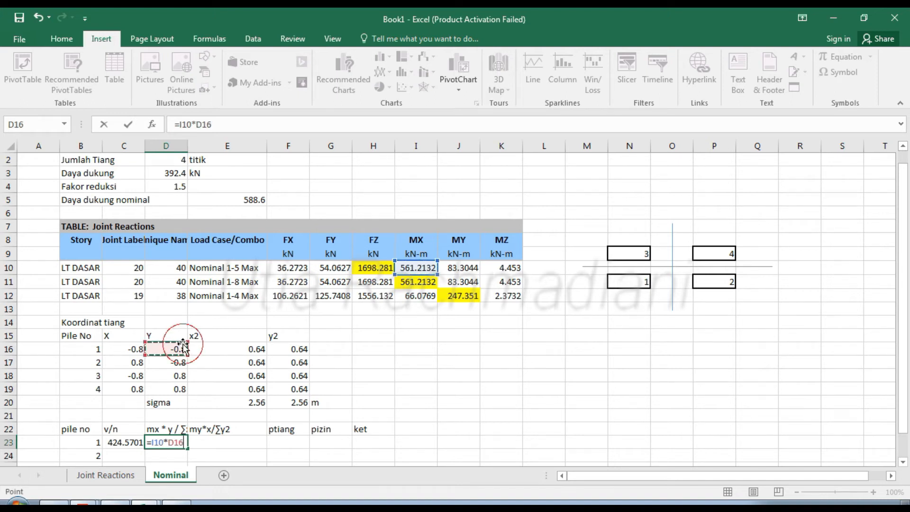
click(224, 401)
click(179, 124)
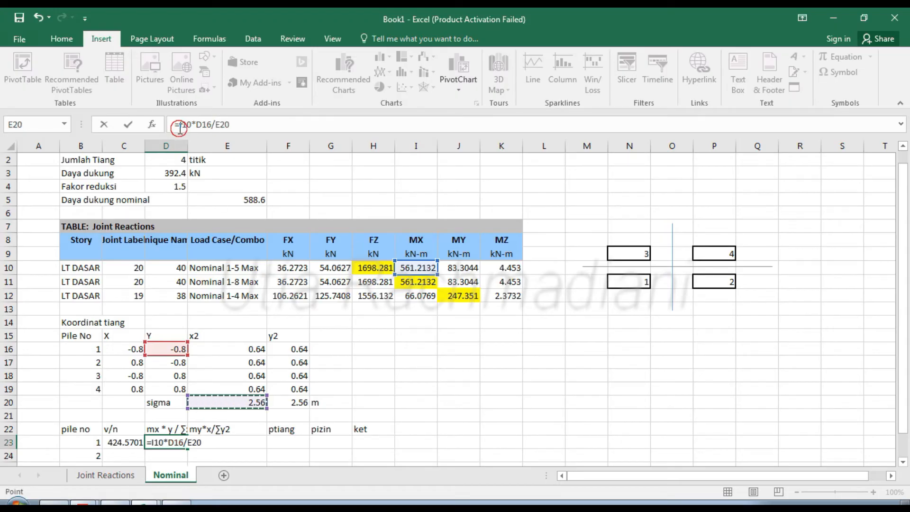
text($)
key(Right)
text($)
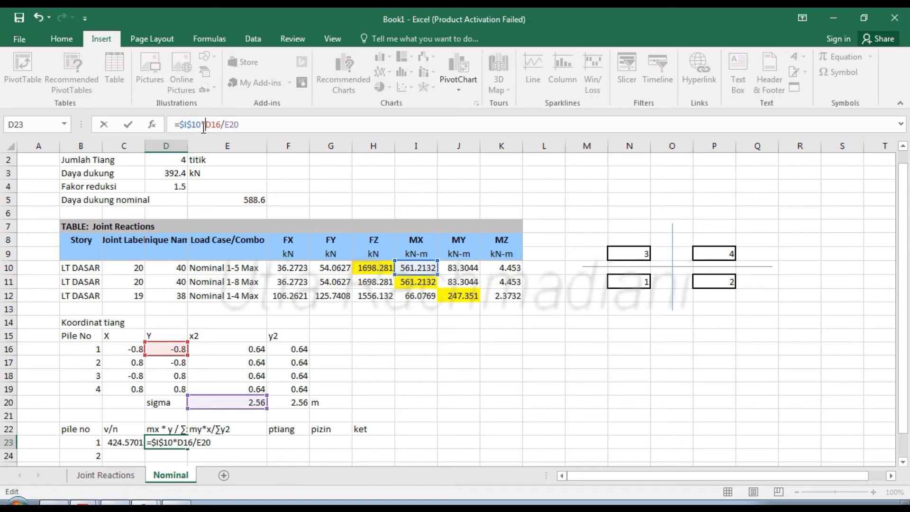
key(Right)
text($)
key(Right)
text($)
key(Return)
Enter =($J$10*C16)/F20 in E23 to compute pile 1's my*x/∑y2 term
click(235, 439)
text(=)
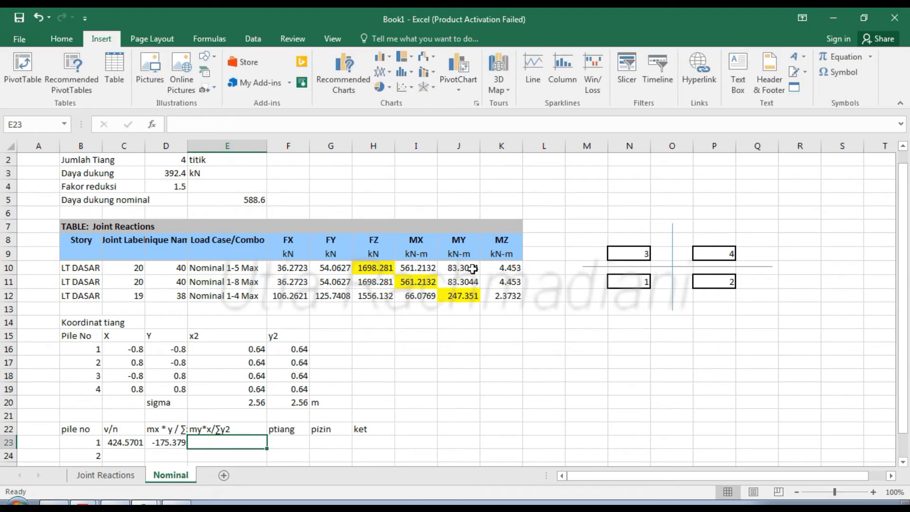
text(()
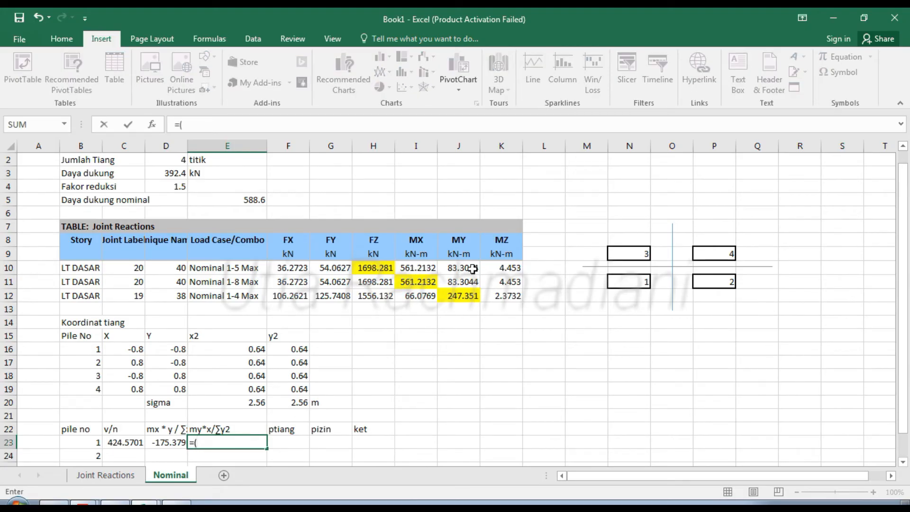
click(472, 269)
text(*)
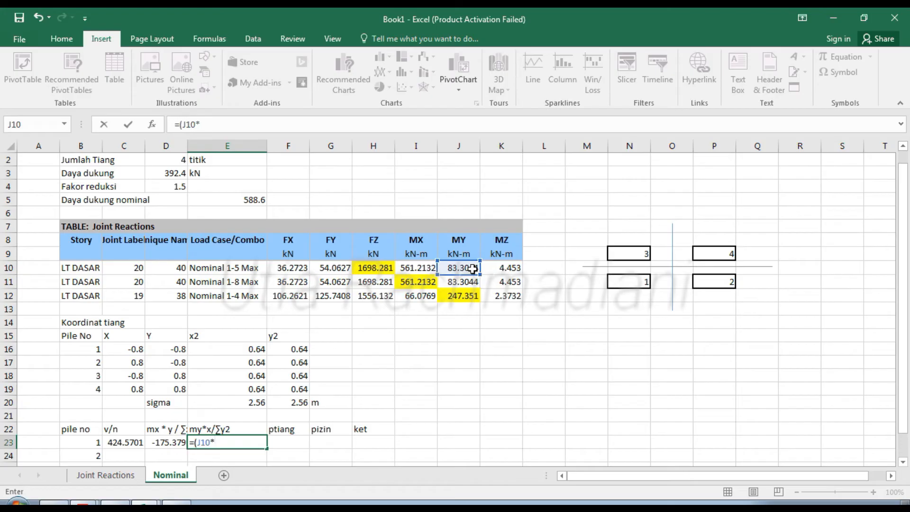
click(121, 349)
text()/)
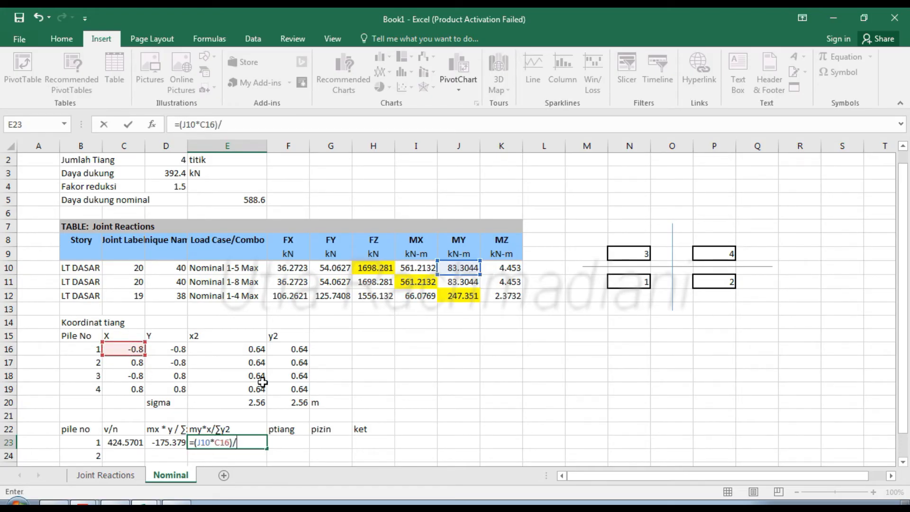
click(294, 402)
click(184, 125)
text($)
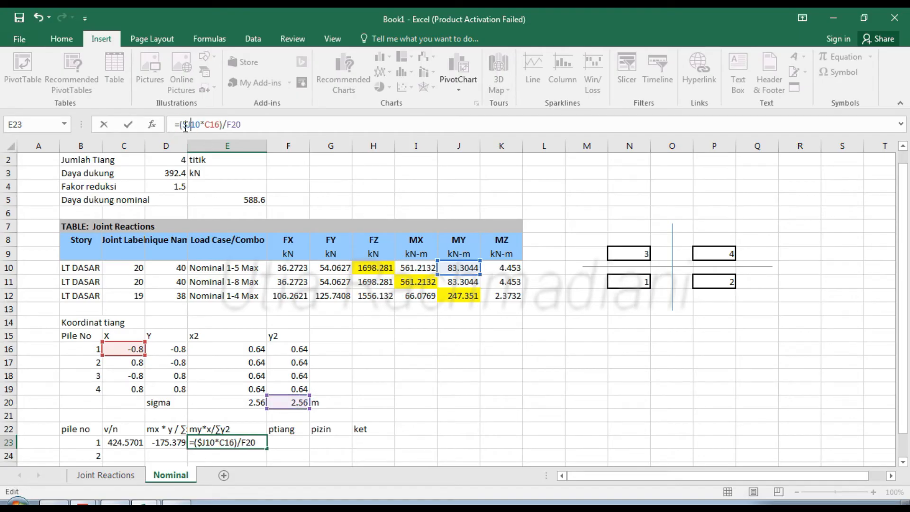
key(Return)
Make the F20 reference in E23's formula absolute as $F$20
key(Up)
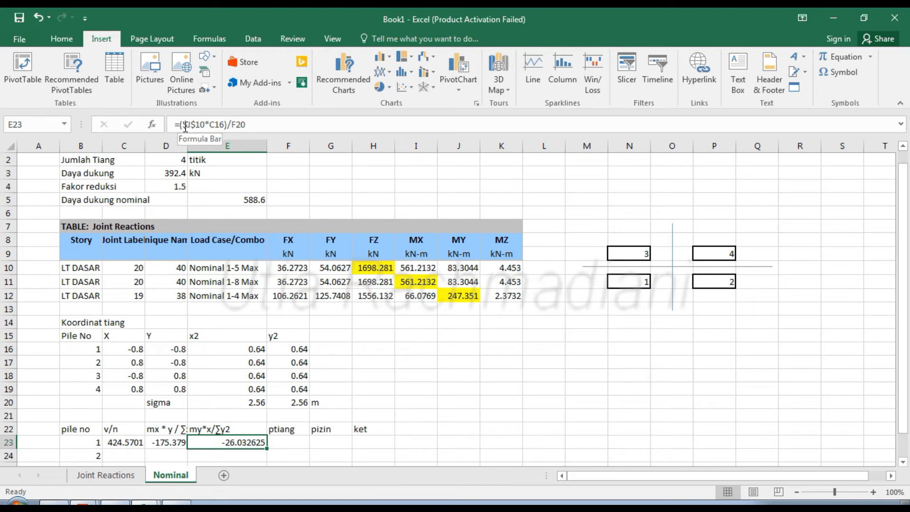
click(268, 129)
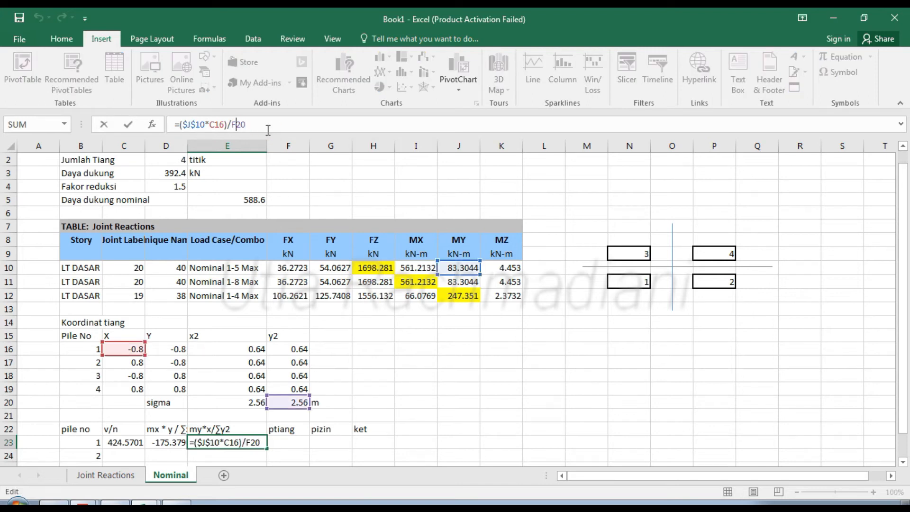
text($)
key(Right)
text($)
key(Return)
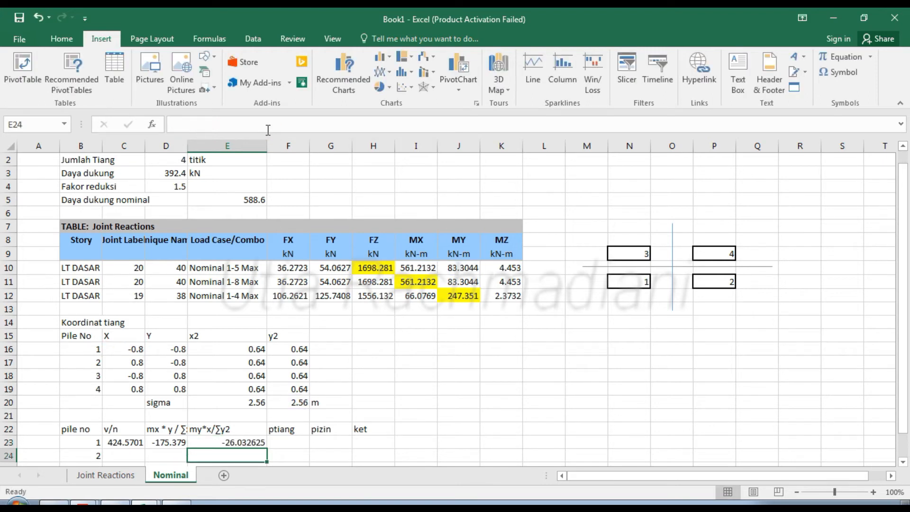
Sum C23 through E23 in F23 for pile 1's ptiang
click(291, 442)
text(=)
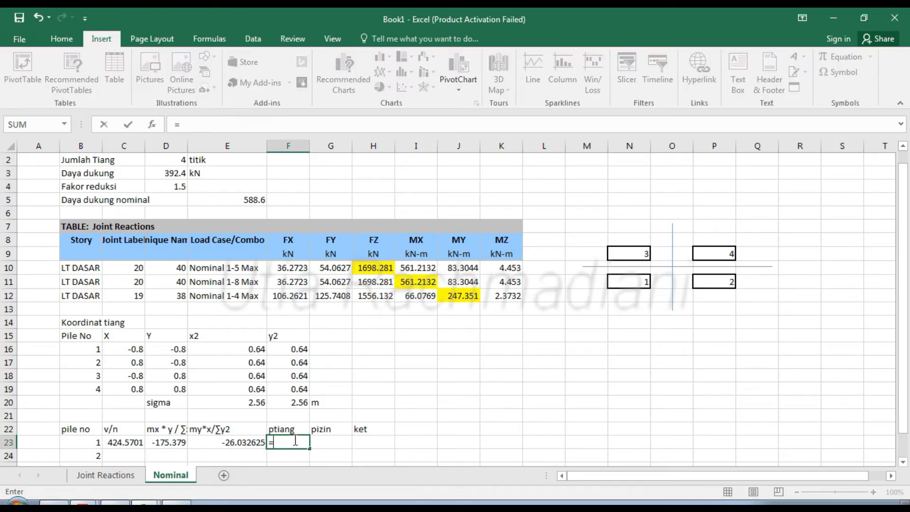
text(sum()
drag(237, 442, 140, 446)
key(Return)
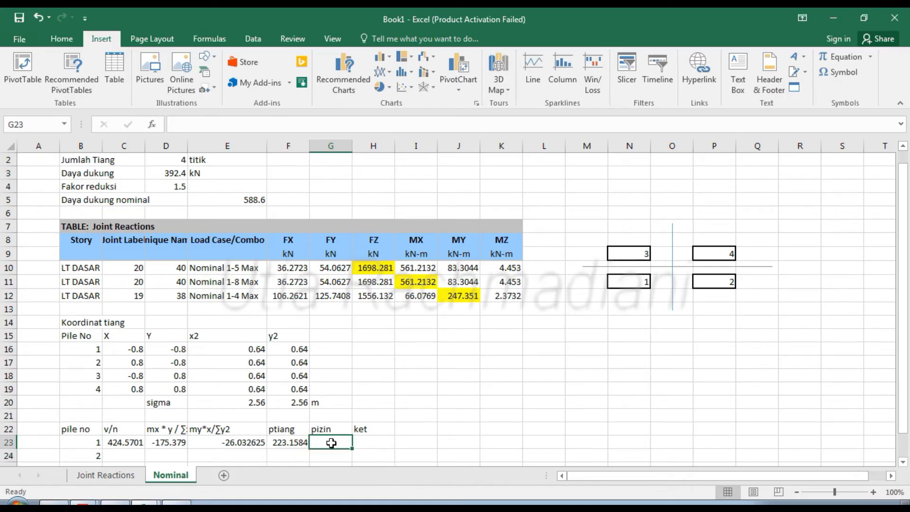
Link the pizin cell G23 to the nominal bearing capacity with =$E$5
text(=)
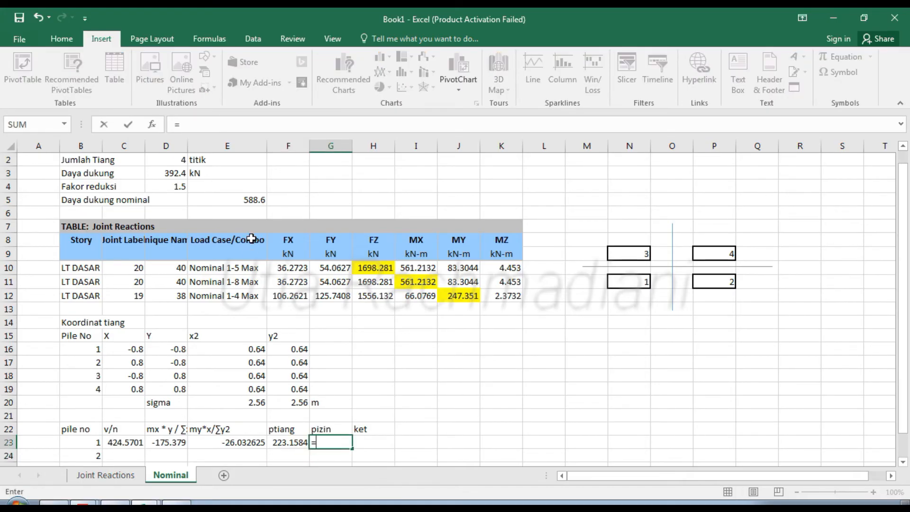
click(252, 200)
click(189, 125)
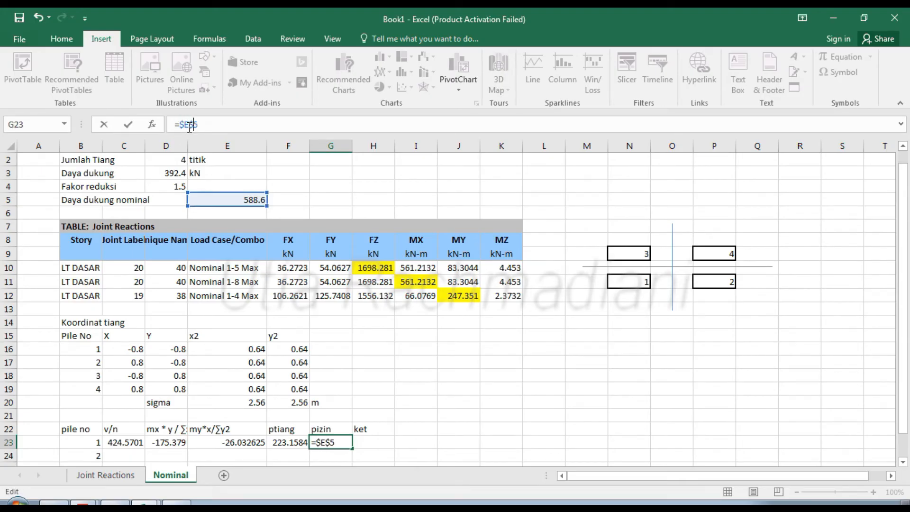
key(Return)
Enter =IF(F23<G23,"oke","not oke") in H23 to check pile 1's load against its capacity
click(371, 440)
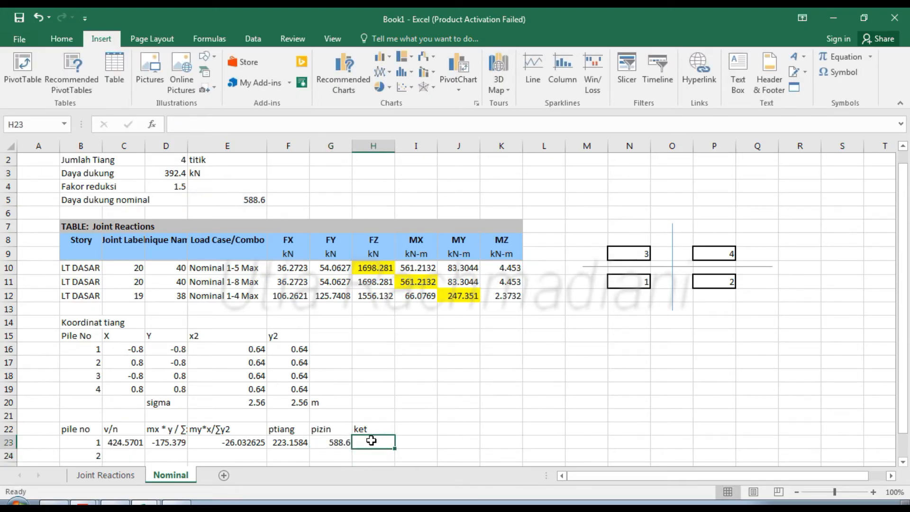
text(=if()
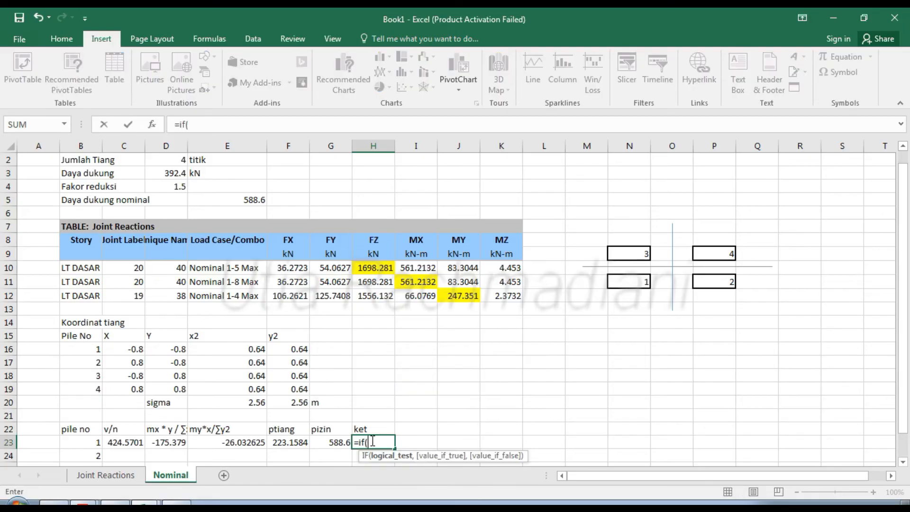
click(306, 442)
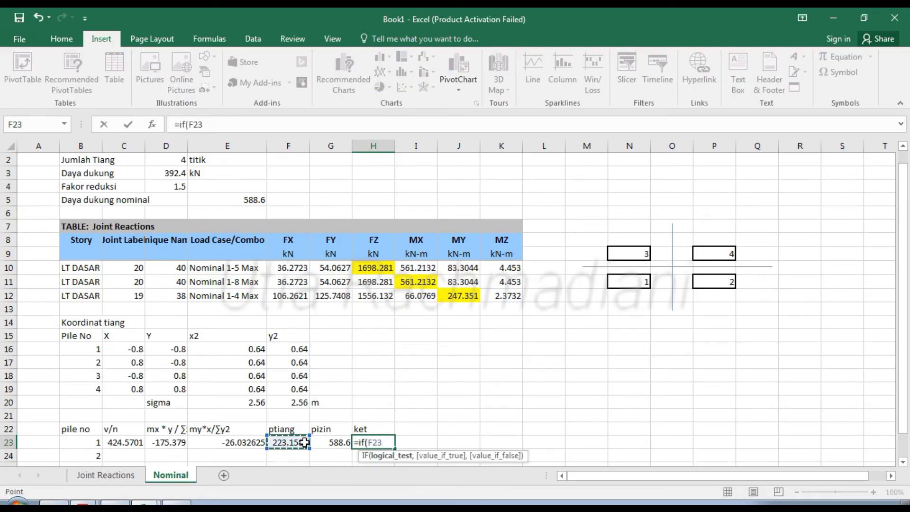
text(<)
click(331, 444)
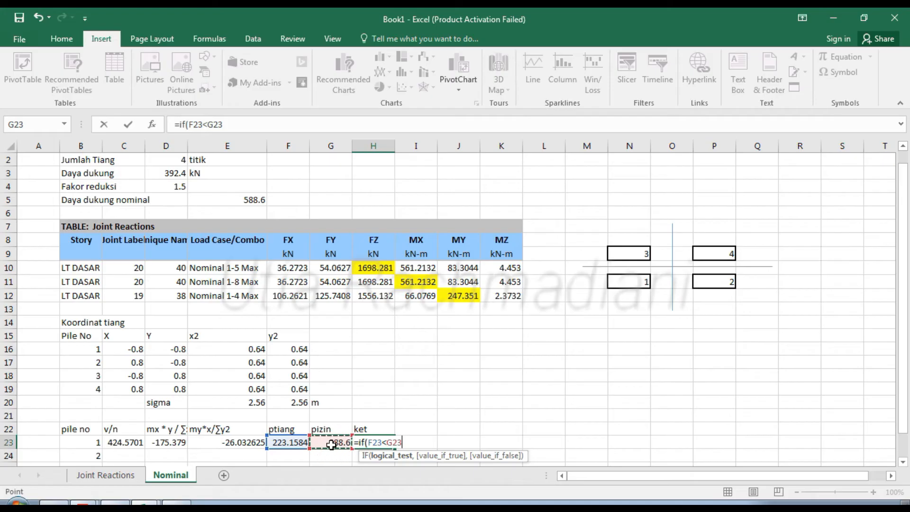
text(,"oke","not)
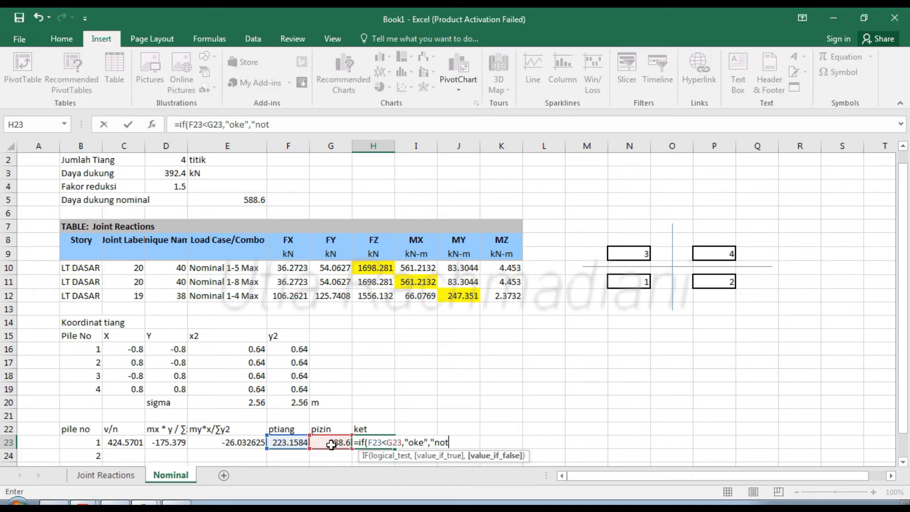
text( oke"))
key(Return)
Fill the formulas in C23:H23 down to row 26 for all four piles
scroll(329, 441, down, 1)
drag(125, 402, 395, 447)
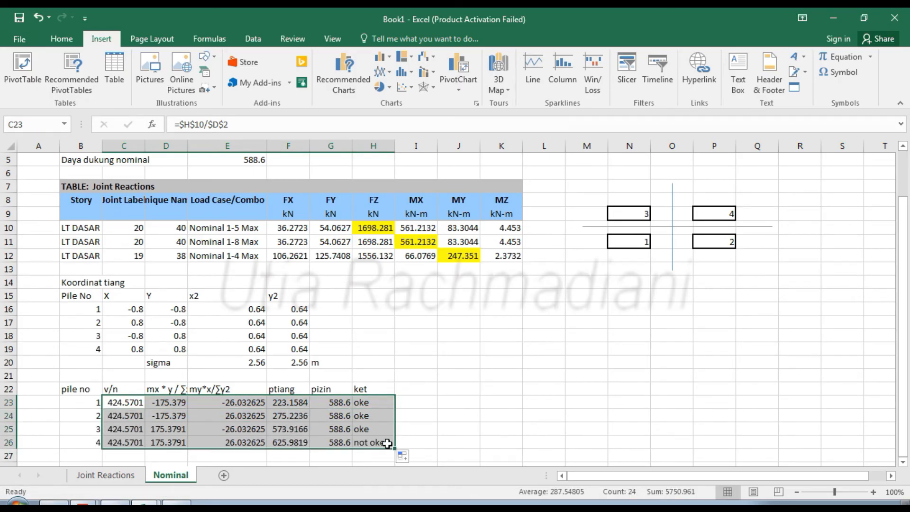
click(387, 443)
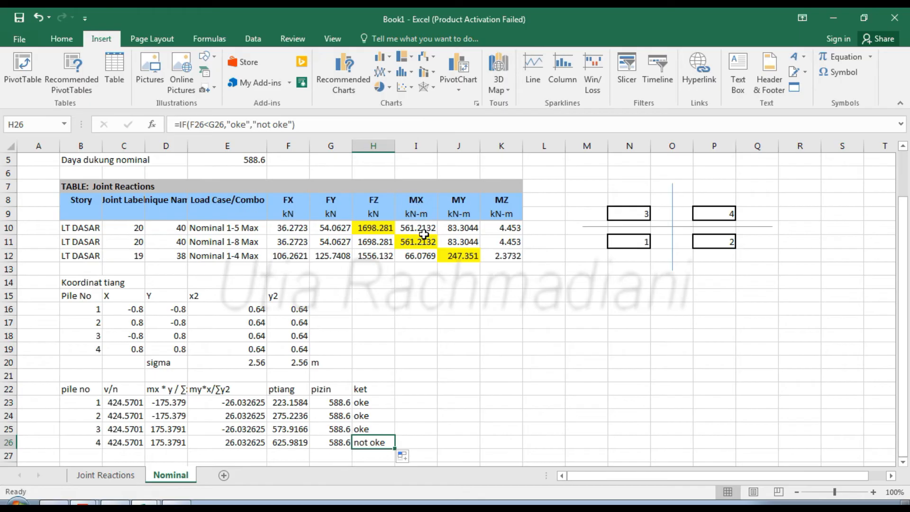
Copy the pile load table B22:H26 and paste it at B28
scroll(460, 274, down, 1)
drag(73, 349, 360, 401)
key(ctrl+c)
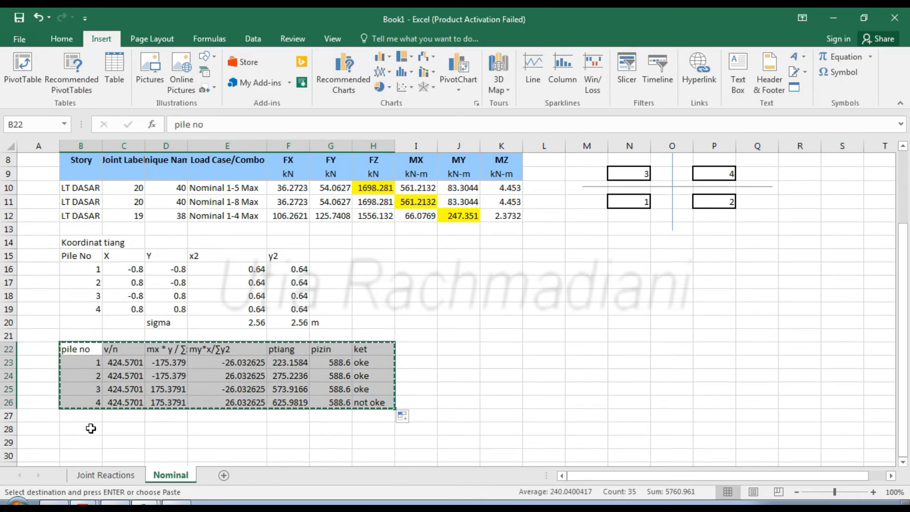
click(90, 428)
key(ctrl+v)
Link B29 to the first pile number with =B23 and fill it down to B32
click(90, 442)
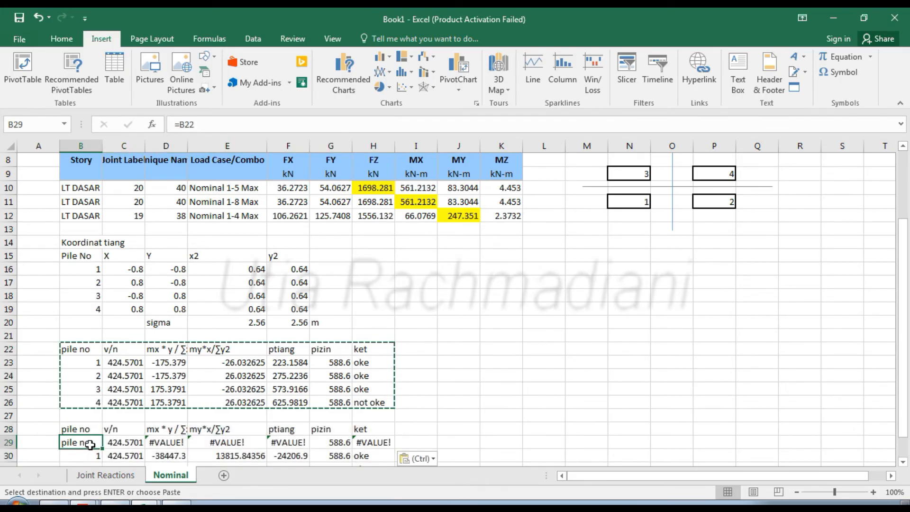
text(=)
click(97, 361)
key(Return)
scroll(91, 436, down, 1)
click(94, 402)
drag(102, 407, 103, 445)
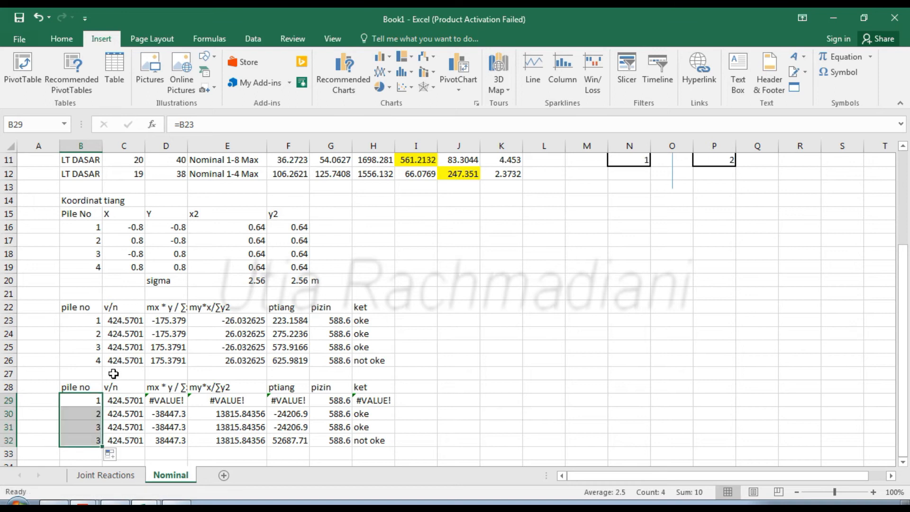
Repoint C29's FZ reference to the maximum-MX row so the formula is =$H$11/$D$2
double_click(124, 402)
scroll(332, 284, up, 1)
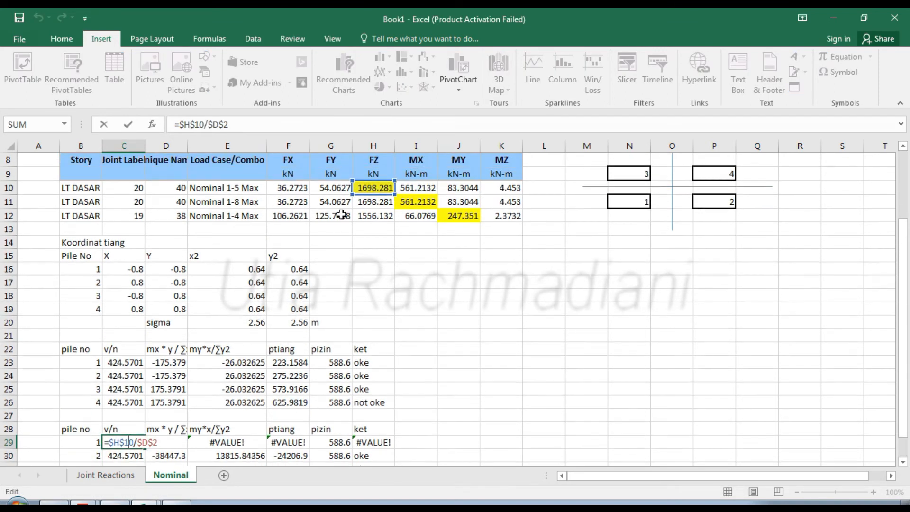
drag(367, 189, 369, 203)
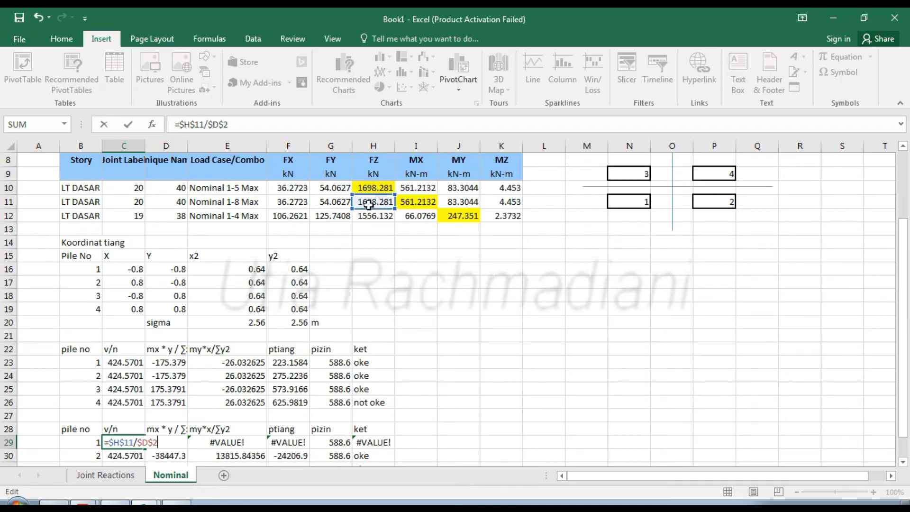
key(Return)
Repoint D29's references to the maximum-MX row and pile 1's Y coordinate, giving =$I$11*D16/$E$20
double_click(155, 442)
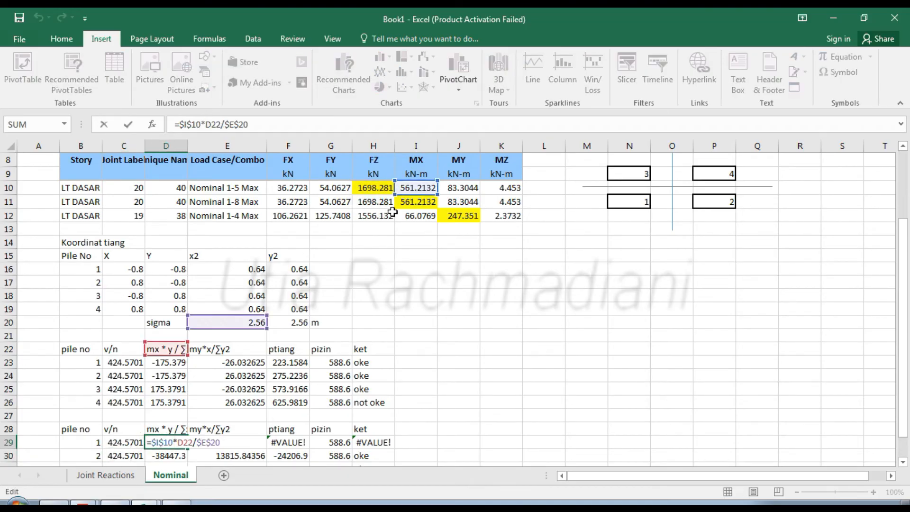
drag(418, 194, 418, 201)
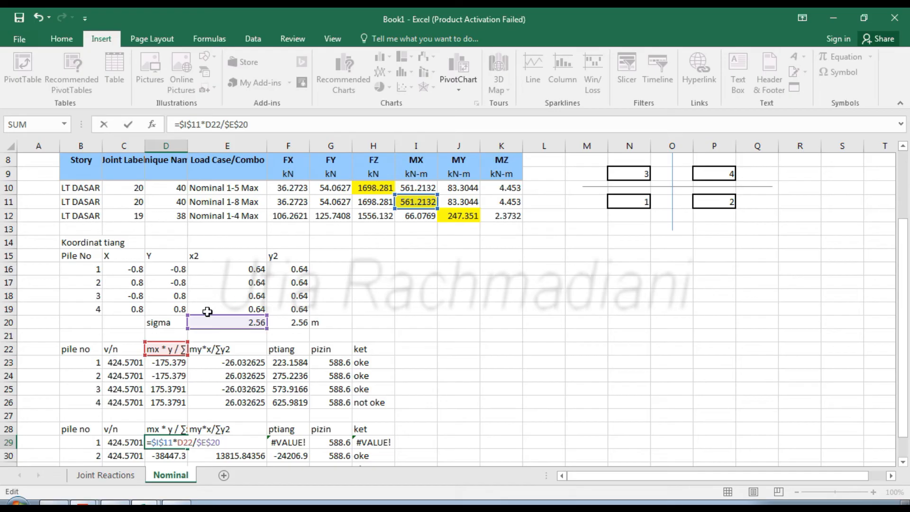
drag(159, 342, 166, 265)
key(Return)
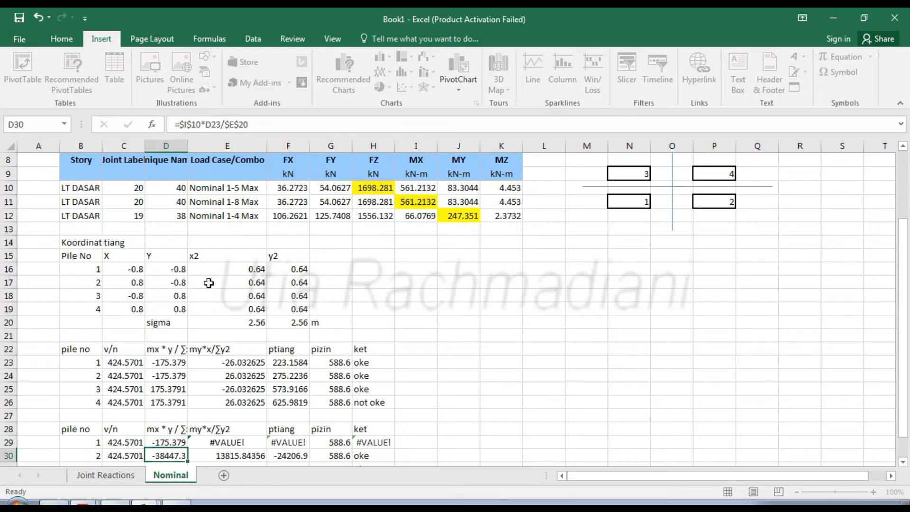
Repoint E29's references to the maximum-MX row and pile 1's X coordinate, giving =($J$11*C16)/$F$20
double_click(209, 442)
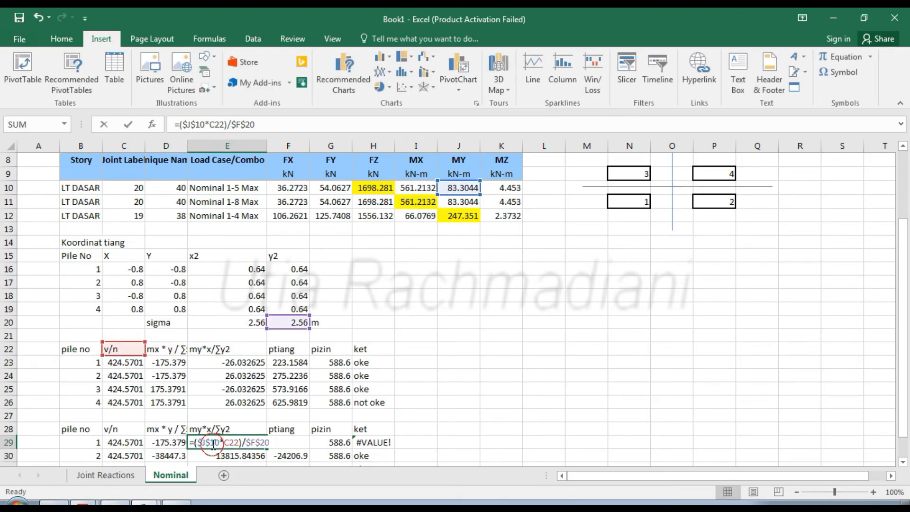
click(452, 198)
double_click(258, 442)
drag(459, 195, 461, 202)
drag(120, 340, 122, 267)
key(Return)
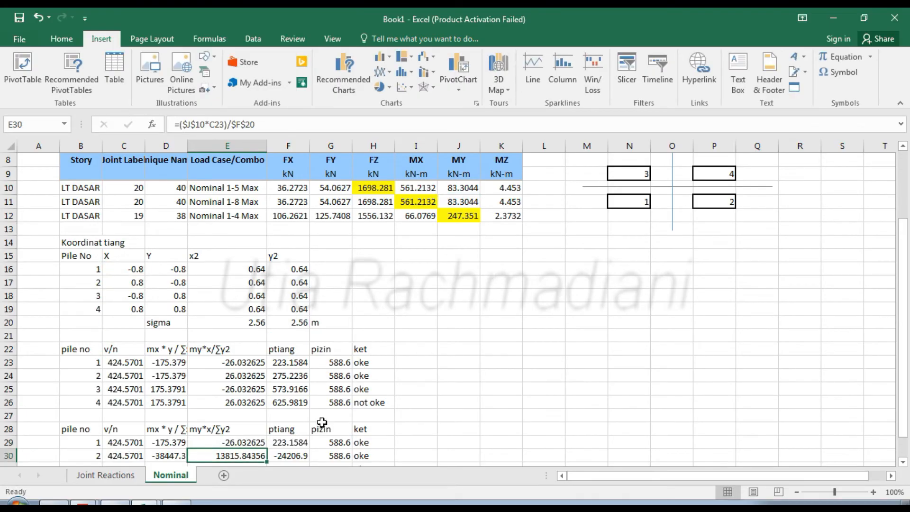
Fill the corrected formulas in C29:E29 down to row 32 for the remaining piles
click(290, 445)
scroll(290, 446, down, 1)
mouse_move(125, 402)
mouse_down()
mouse_move(261, 403)
mouse_move(262, 442)
mouse_up()
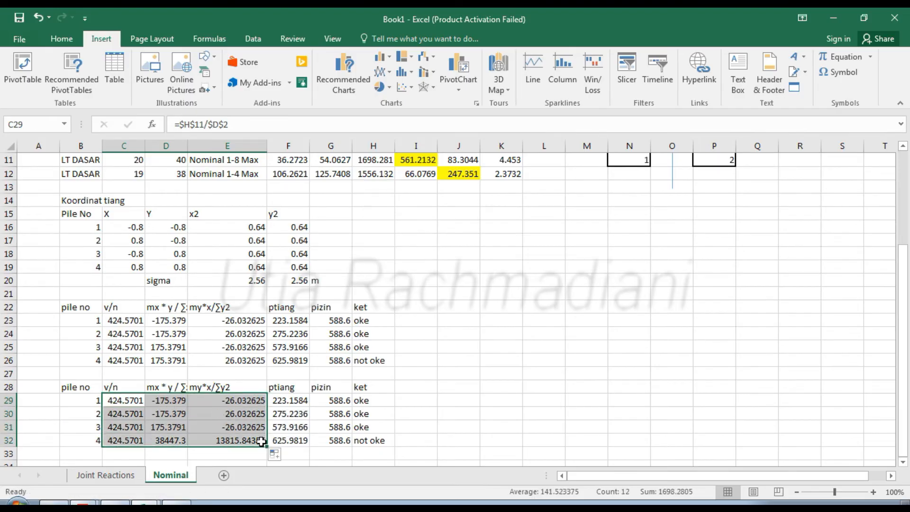
click(372, 441)
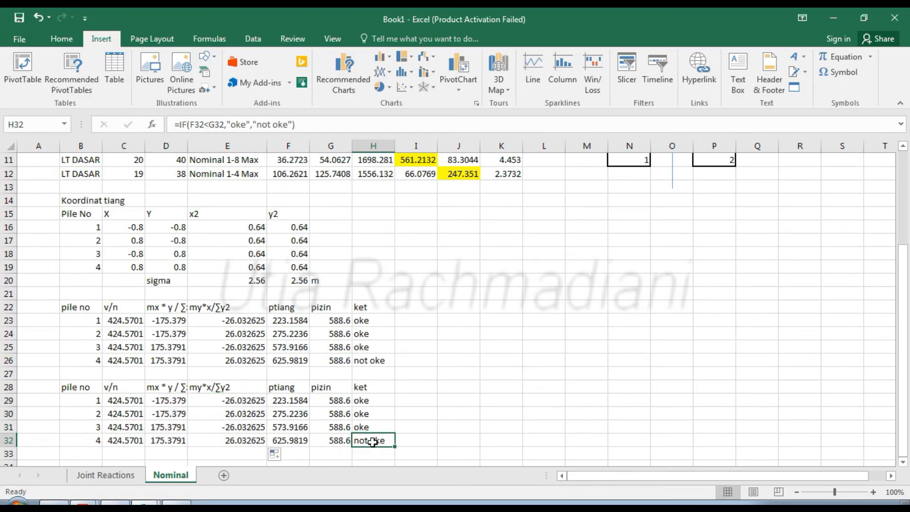
Copy the second pile load table B28:H32 and paste it at B34
mouse_move(97, 381)
mouse_down()
mouse_move(121, 393)
mouse_move(315, 419)
mouse_move(366, 440)
mouse_up()
key(ctrl+c)
scroll(366, 440, down, 1)
click(94, 424)
key(ctrl+v)
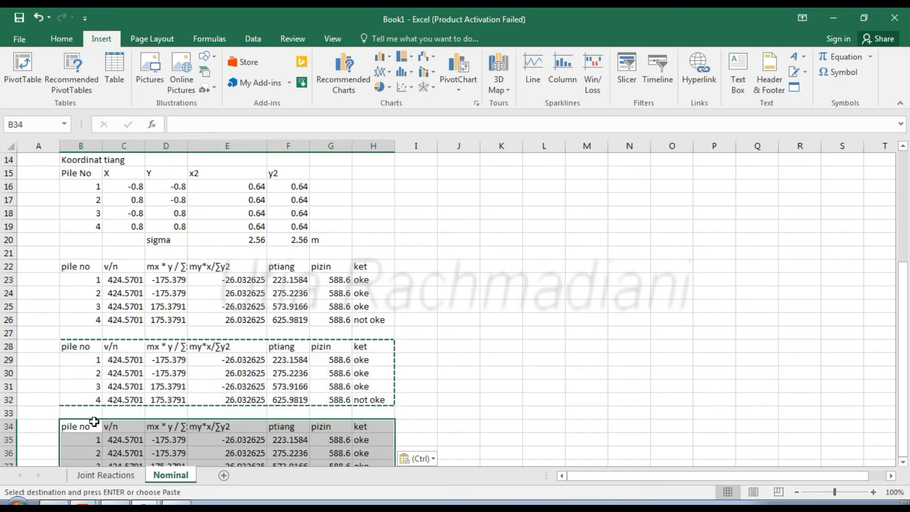
Repoint C35's FZ reference to the maximum-MY row so the formula is =$H$12/$D$2
click(83, 439)
click(119, 438)
double_click(118, 439)
scroll(371, 256, up, 3)
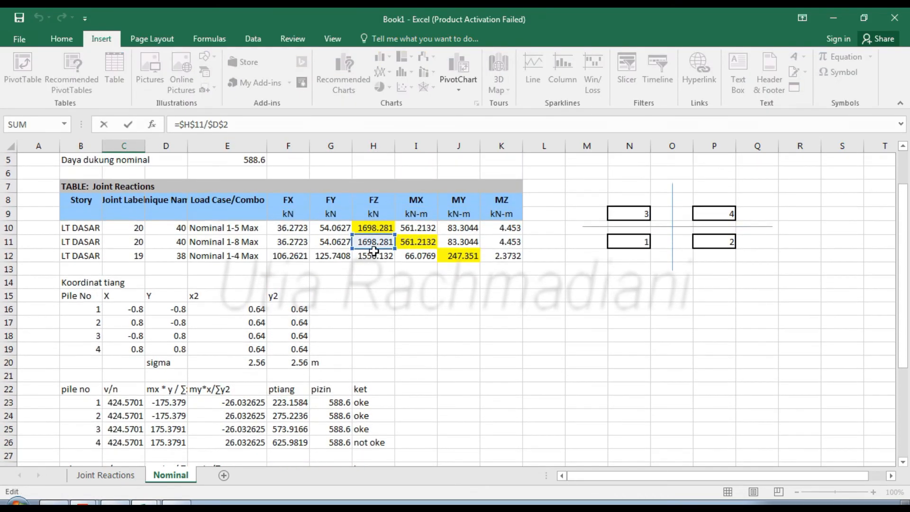
click(374, 253)
key(Return)
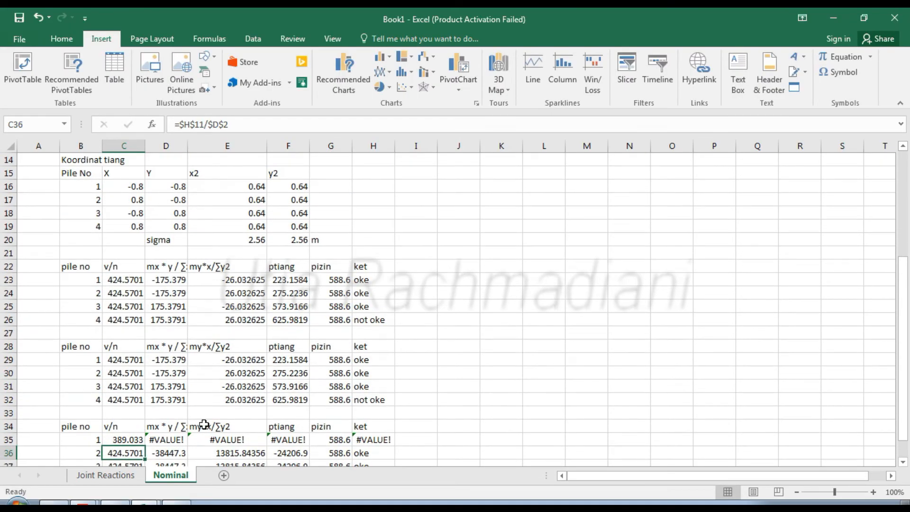
Repoint D35's references to the maximum-MY row and pile 1's Y coordinate, giving =$I$12*D16/$E$20
double_click(186, 439)
scroll(392, 247, up, 2)
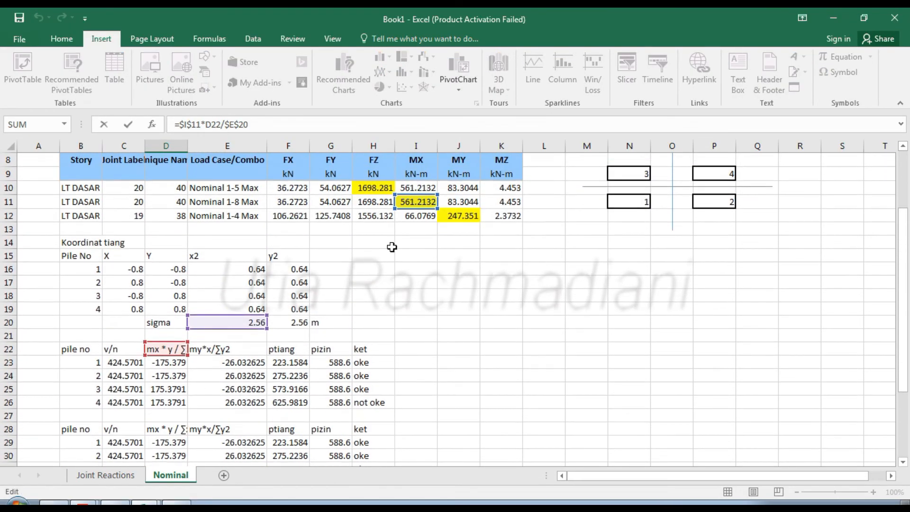
drag(417, 207, 417, 218)
drag(151, 348, 164, 269)
key(Return)
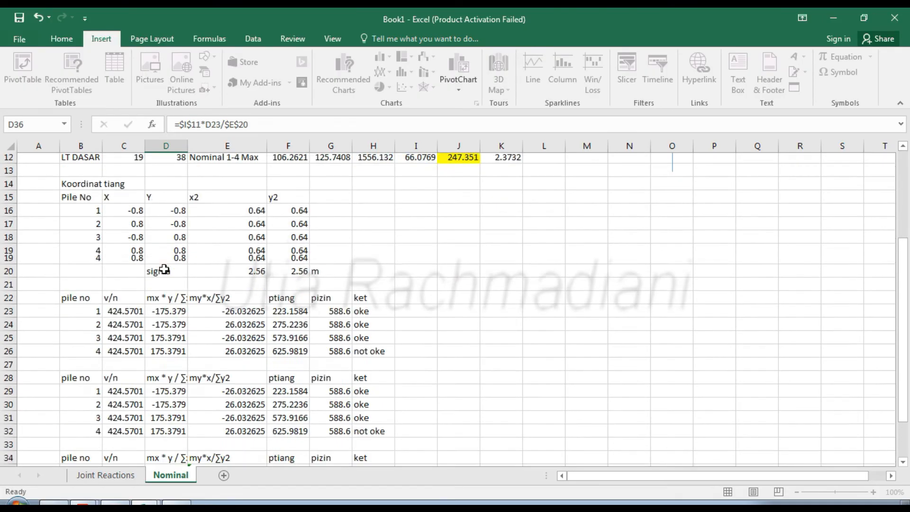
Repoint E35 to the maximum-MY row and pile 1's X coordinate as =($J$12*C16)/$F$20, and fill C35:E35 down to row 38
double_click(217, 436)
scroll(222, 440, up, 2)
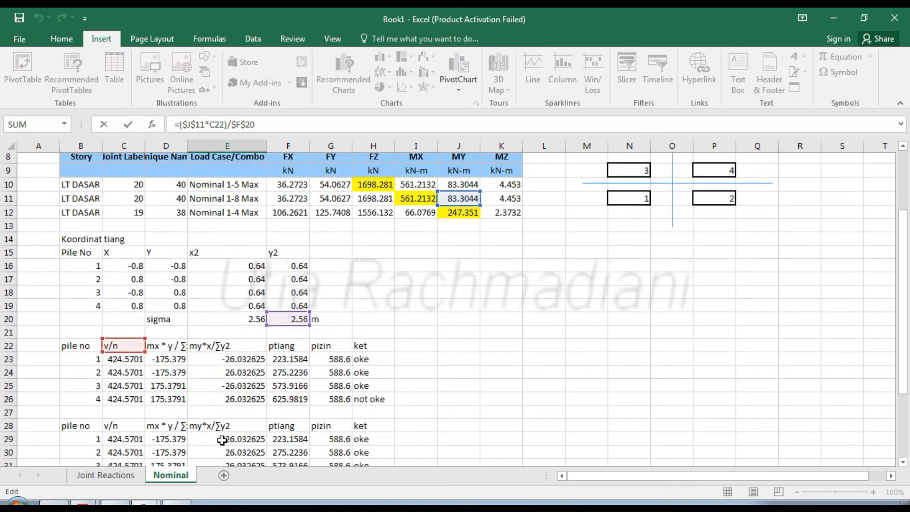
scroll(429, 307, up, 2)
drag(452, 284, 453, 297)
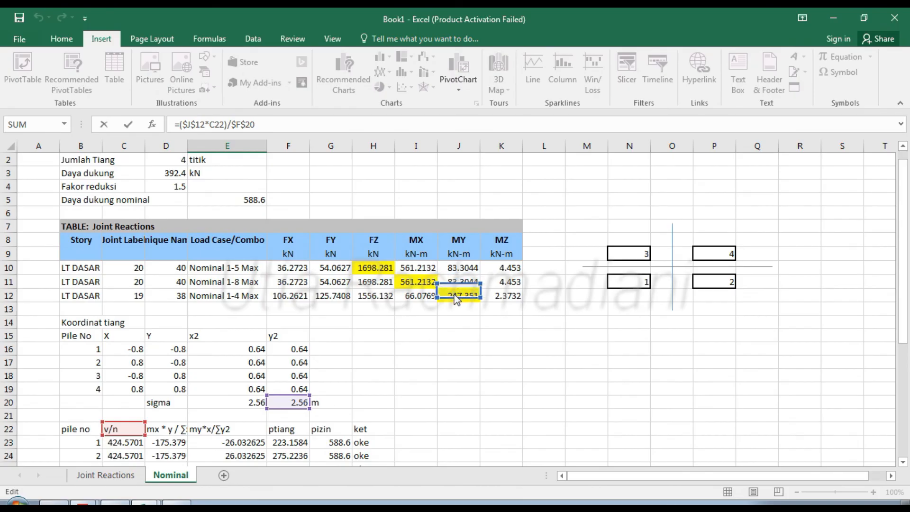
drag(115, 418, 260, 409)
key(Return)
scroll(156, 362, down, 1)
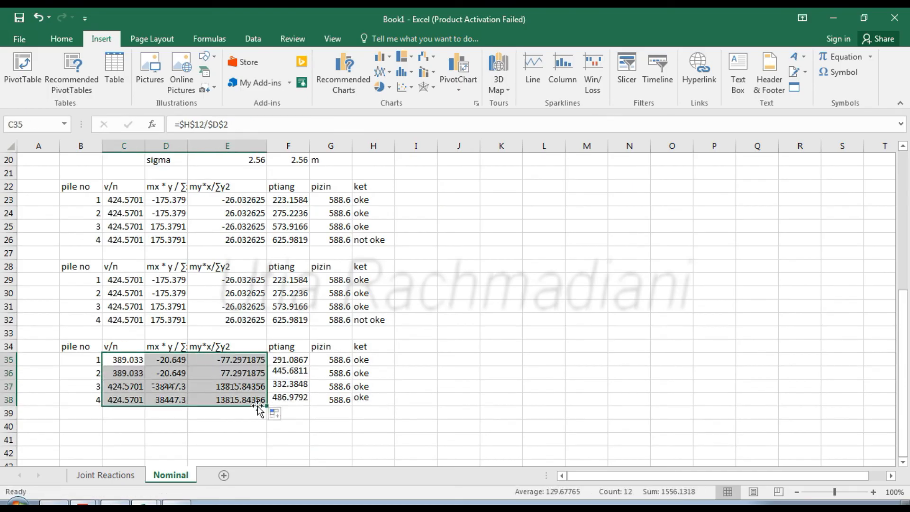
click(369, 402)
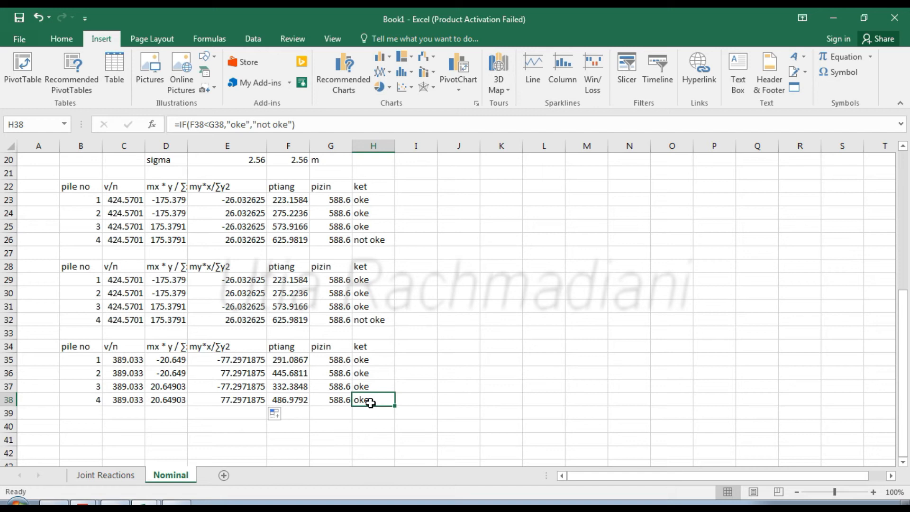
drag(73, 340, 364, 403)
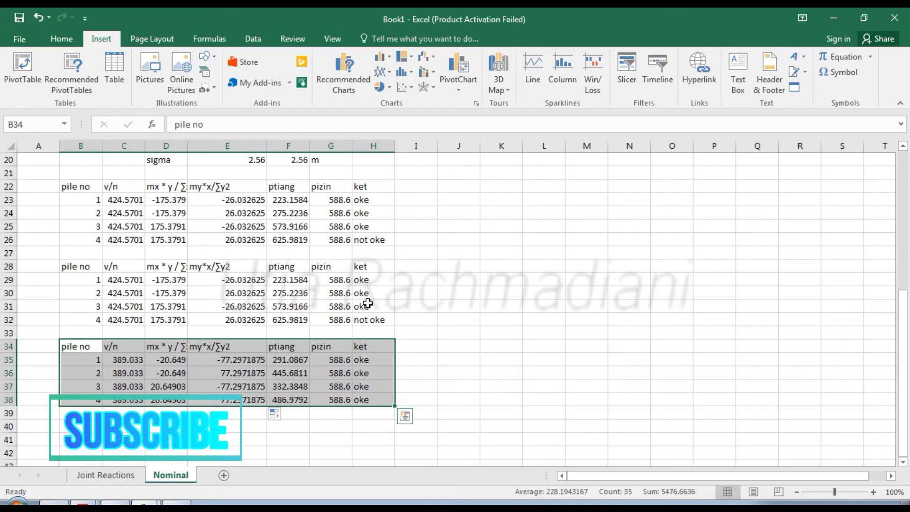
Highlight the two "not oke" cells H26 and H32 with a yellow fill
click(384, 241)
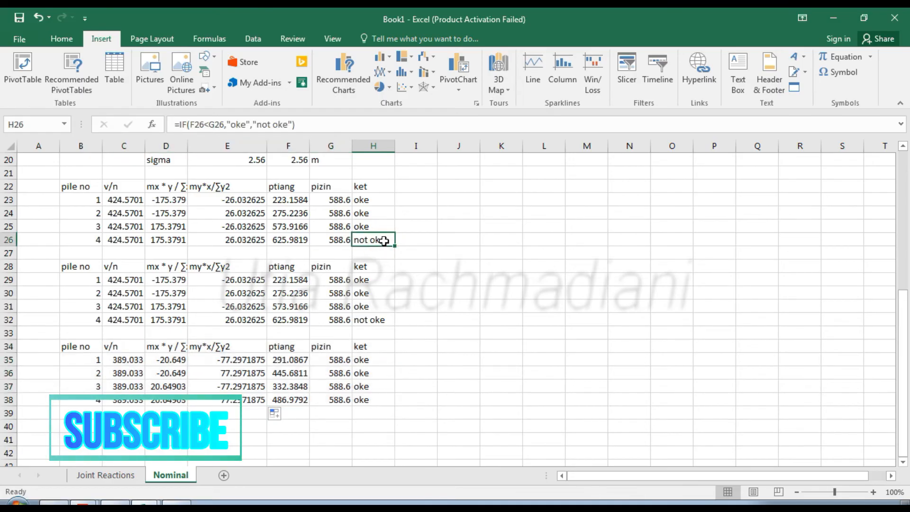
ctrl+click(377, 320)
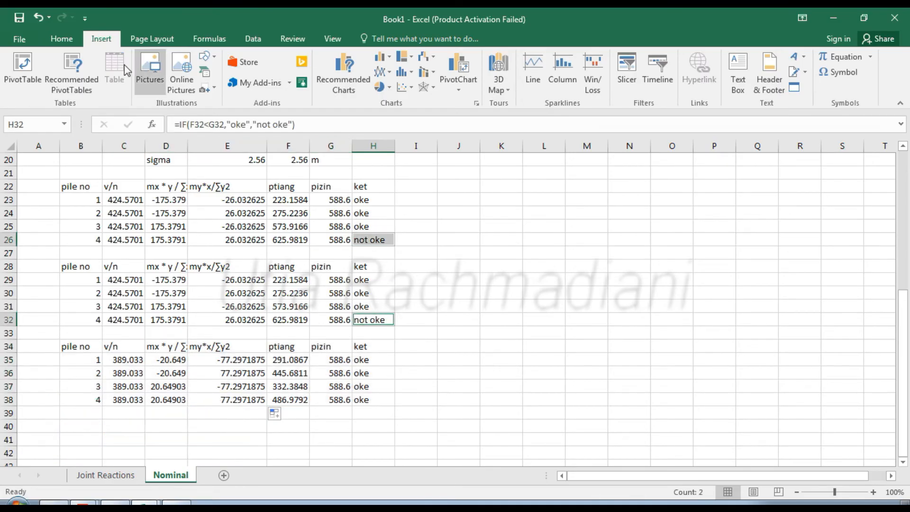
click(57, 40)
click(198, 85)
click(284, 266)
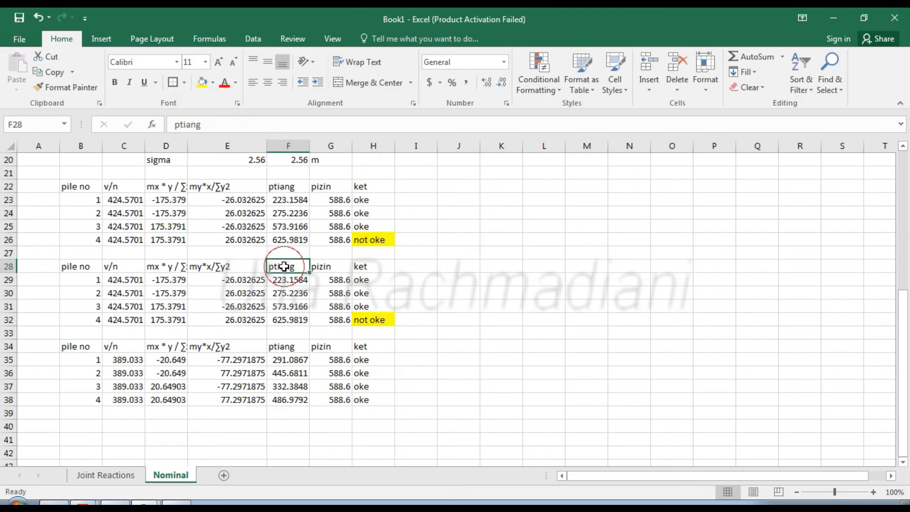
click(390, 322)
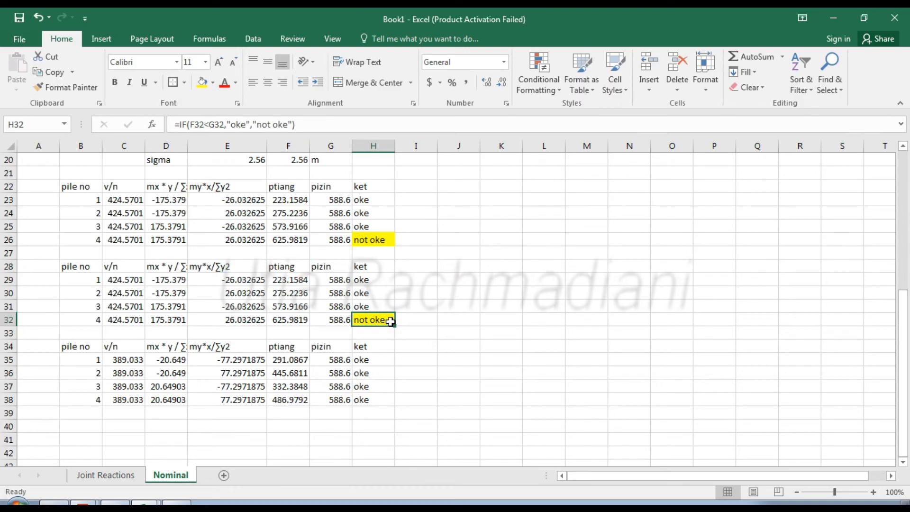
drag(374, 199, 372, 399)
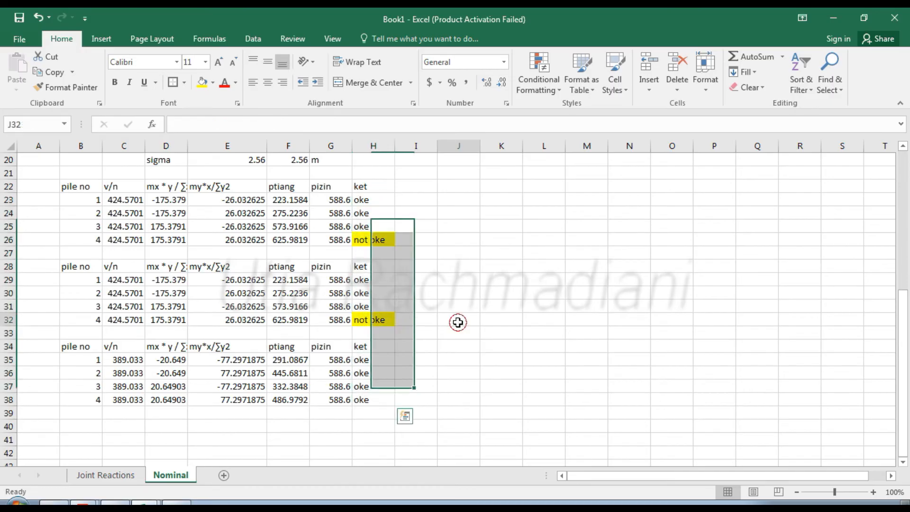
click(457, 319)
scroll(457, 322, up, 1)
scroll(458, 322, up, 5)
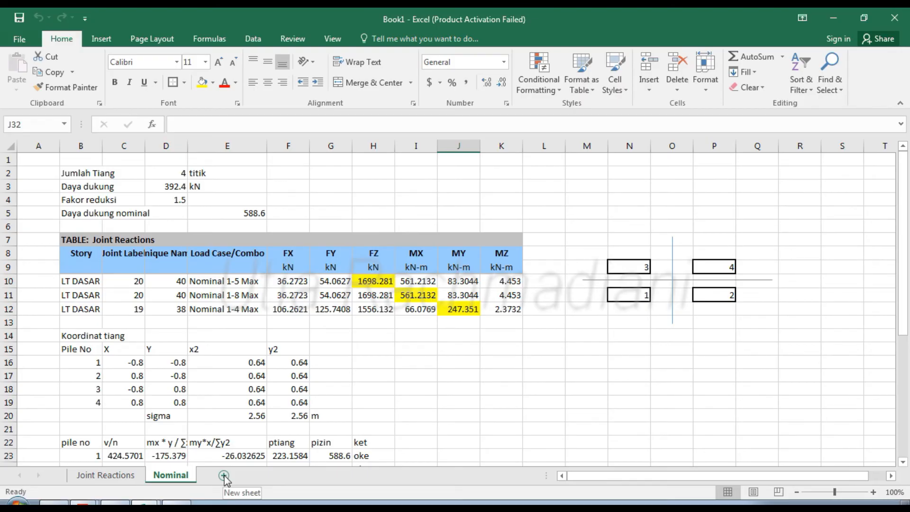
Add a new worksheet after Nominal and name it Ultimit
click(224, 476)
right_click(213, 479)
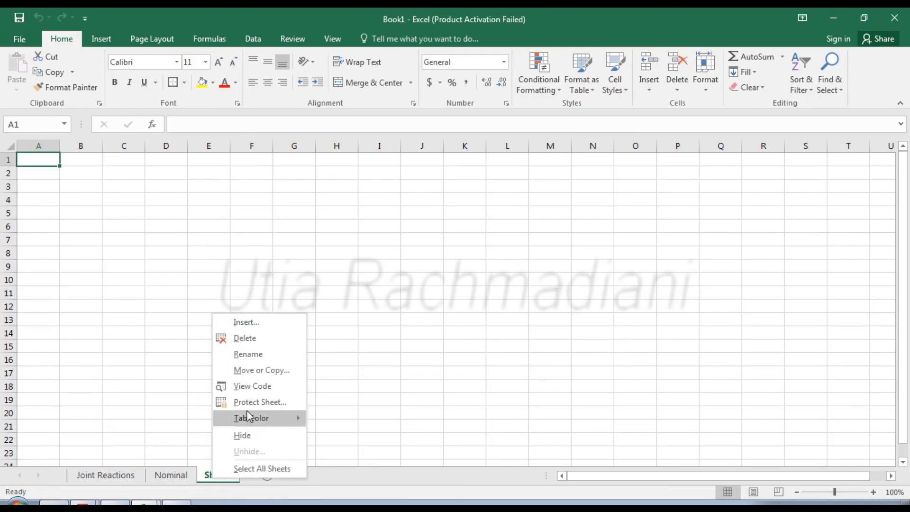
click(241, 355)
text(Ultimit)
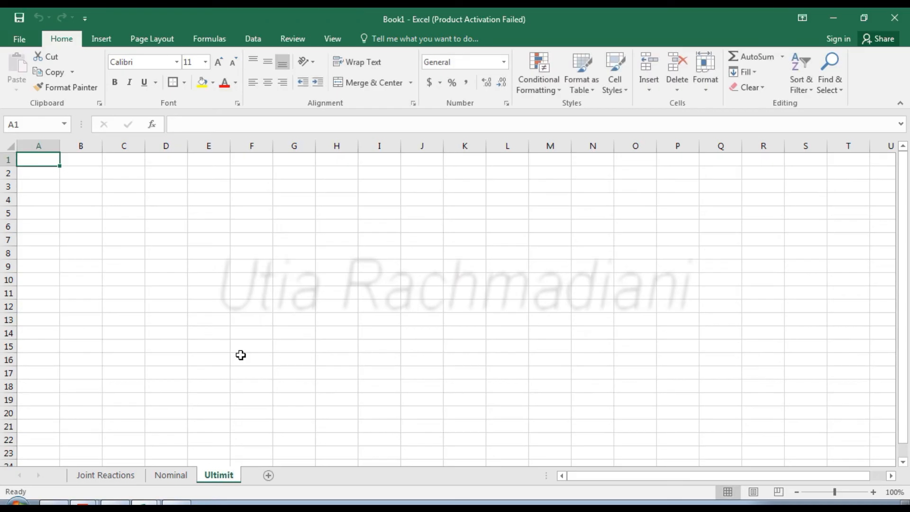
Copy the entire contents of the Nominal sheet and paste them into the Ultimit sheet at A1
click(176, 474)
click(18, 146)
key(ctrl+c)
click(217, 474)
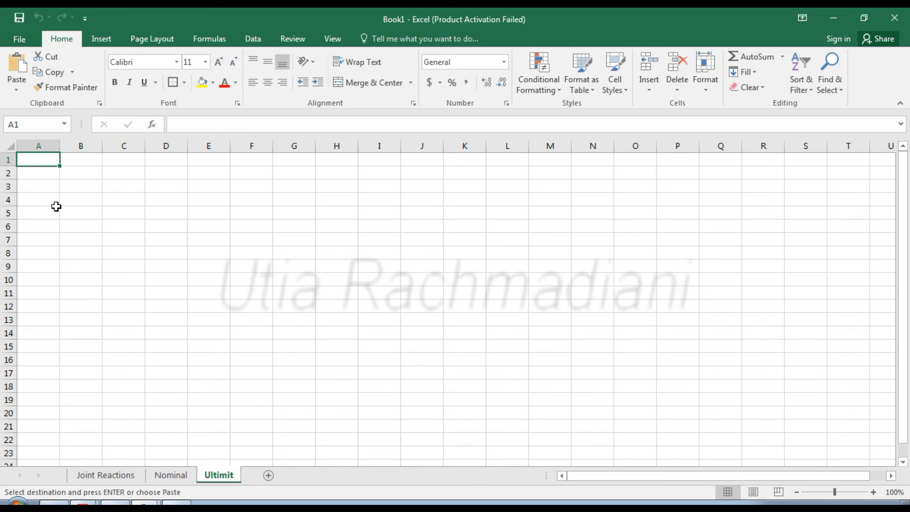
key(ctrl+v)
click(103, 239)
Set the reduction factor (Fakor reduksi) in D4 of the Ultimit sheet to 2
click(168, 171)
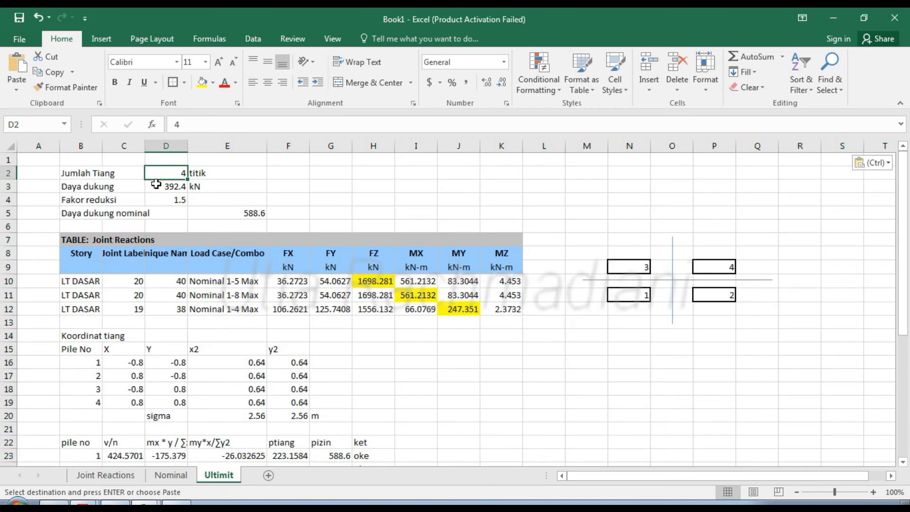
click(172, 201)
text(2)
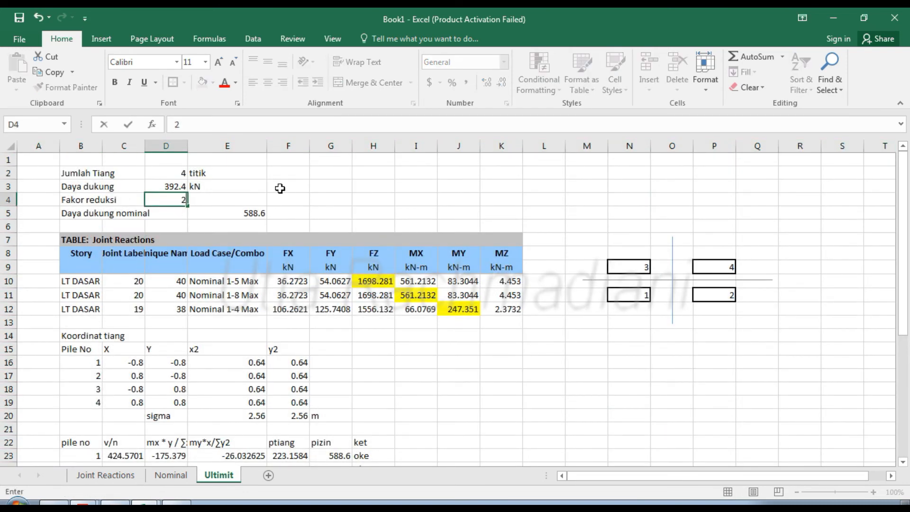
click(280, 187)
Clear the nominal joint reaction data in B10:K12 of the Ultimit sheet
click(330, 294)
drag(74, 278, 509, 305)
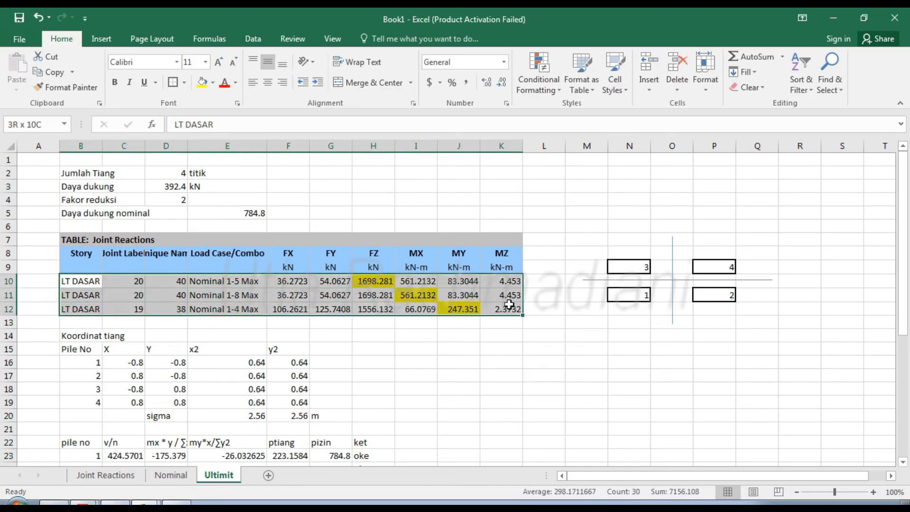
key(Delete)
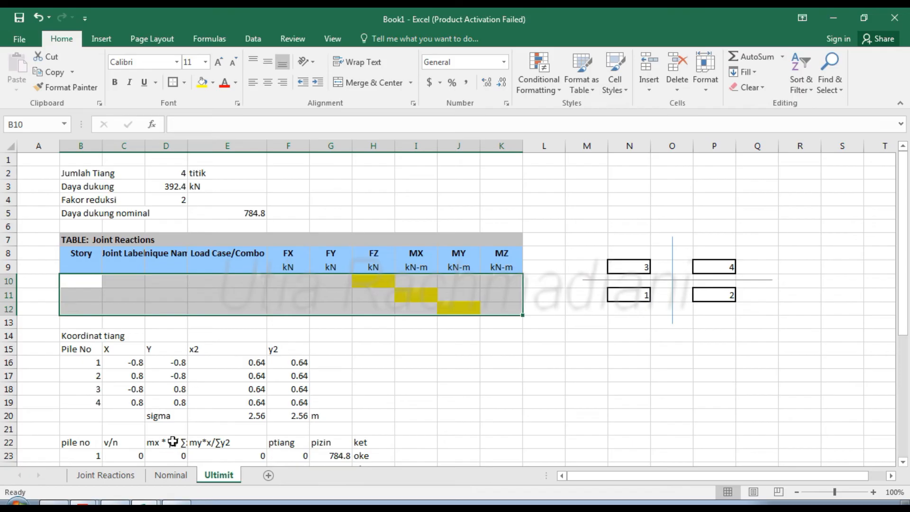
Switch to ETABS and filter the Joint Reactions table's Load Case/Combo to Ultimit 1-1 Max through Ultimit 2-8 Min
click(116, 503)
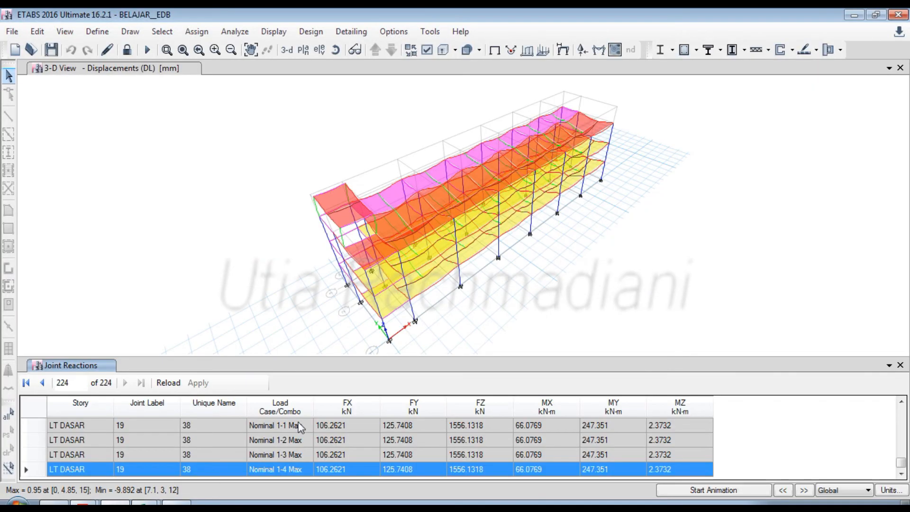
click(281, 408)
right_click(280, 407)
click(370, 381)
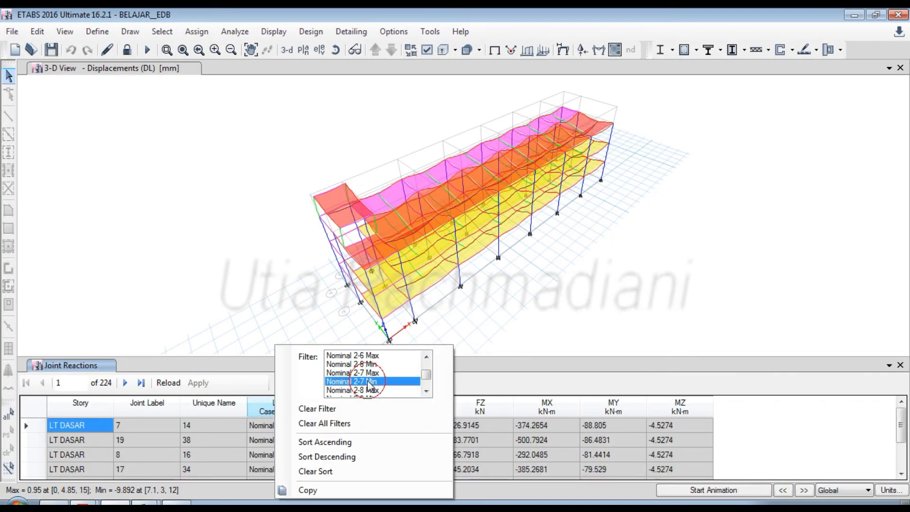
scroll(368, 380, down, 5)
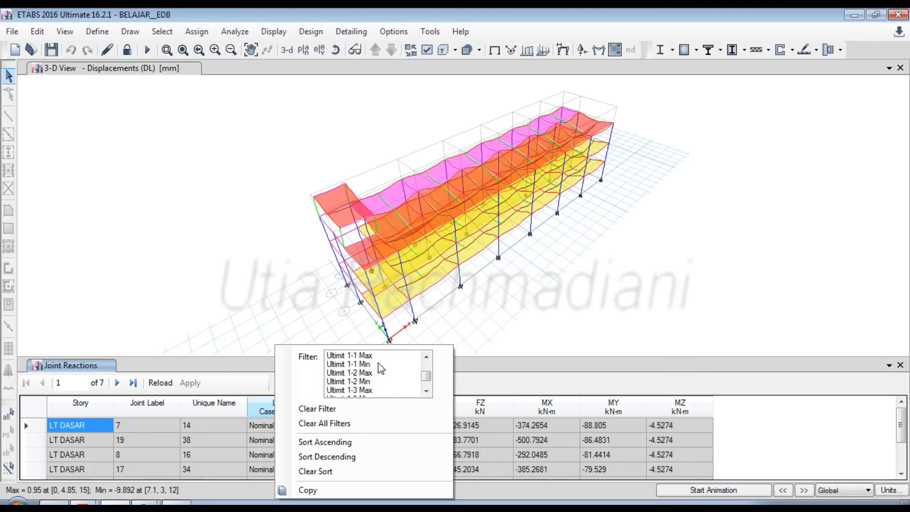
click(379, 357)
scroll(382, 361, down, 4)
scroll(381, 361, down, 3)
scroll(382, 362, down, 3)
shift+click(361, 390)
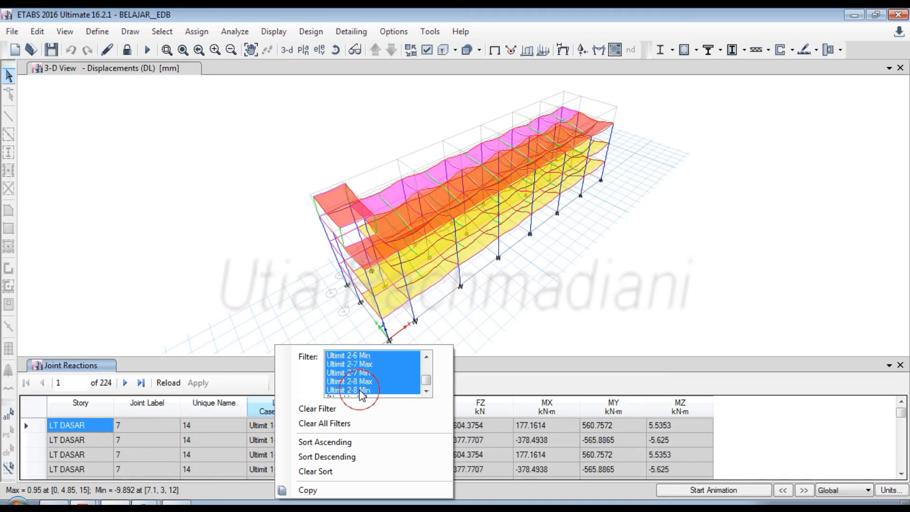
Sort the Joint Reactions table by FZ in ascending order and go to its last rows
click(474, 408)
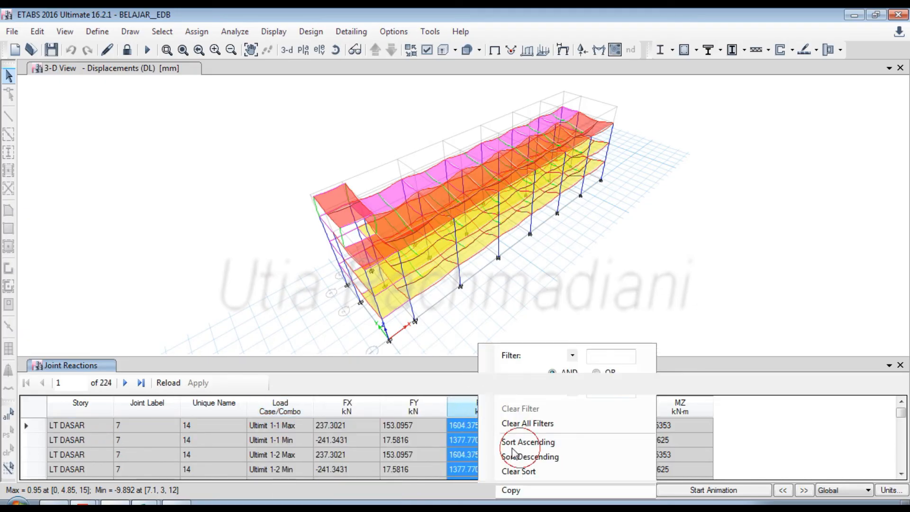
click(512, 445)
click(900, 443)
drag(900, 441, 908, 463)
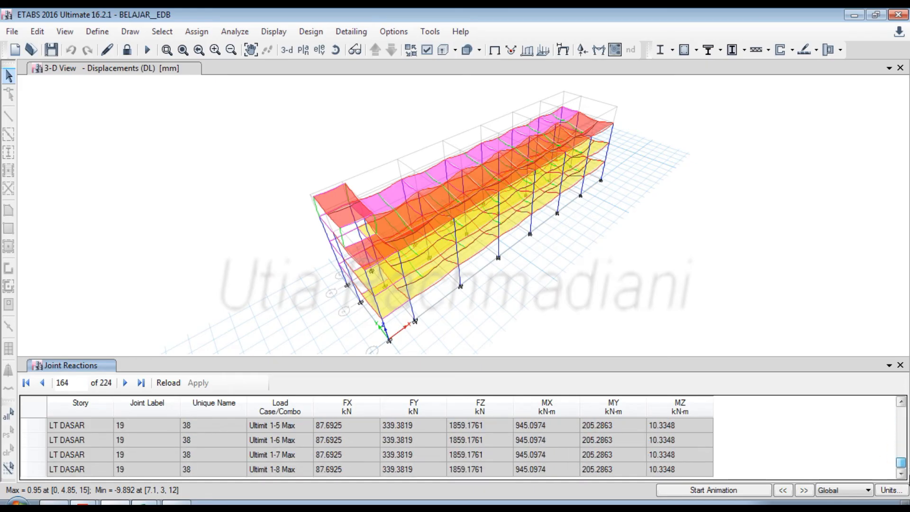
Copy the last Joint Reactions row, joint 19 with Ultimit 1-8 Max, and switch back to the Excel workbook
click(694, 472)
right_click(80, 473)
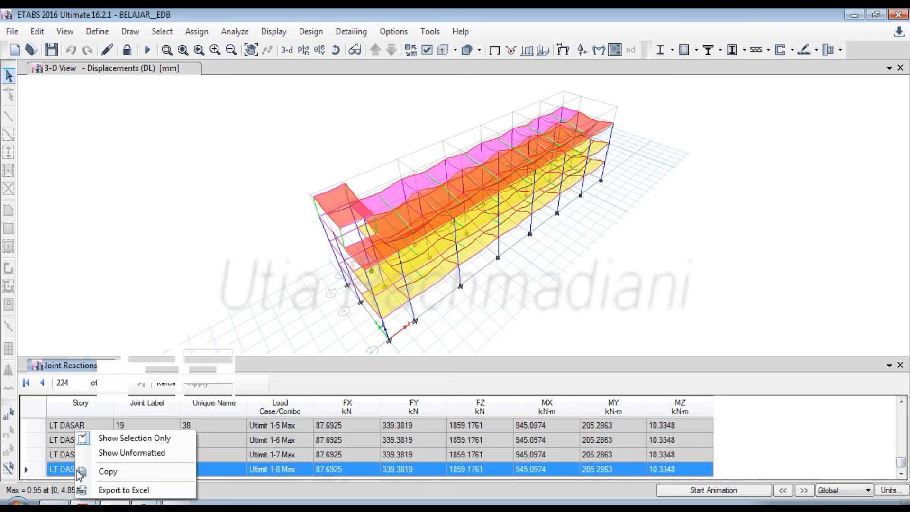
click(95, 471)
mouse_move(103, 505)
click(100, 462)
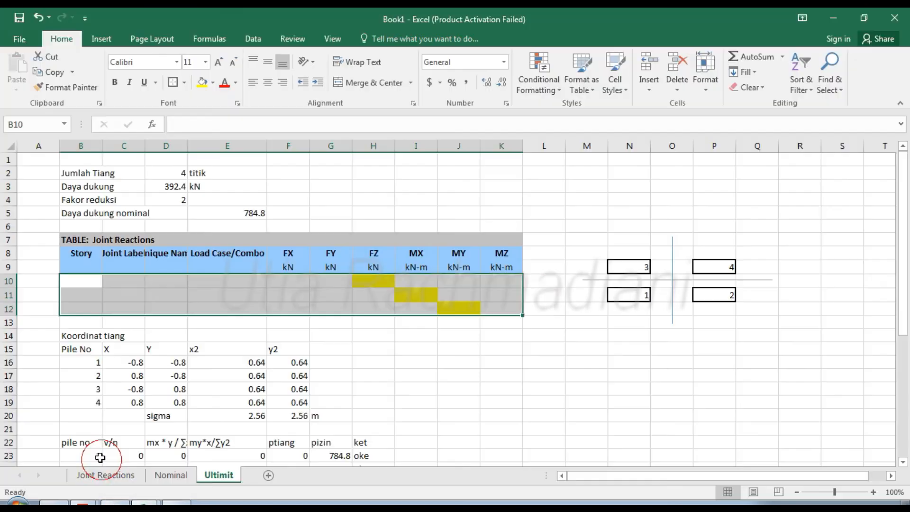
Paste the copied reaction row into B10 of the Ultimit sheet and turn off its text wrapping
click(76, 283)
key(ctrl+v)
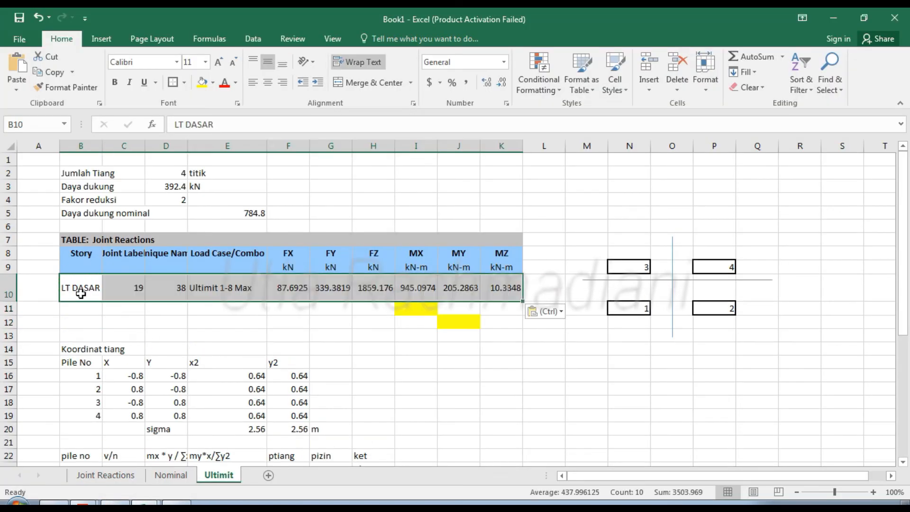
click(358, 61)
click(76, 296)
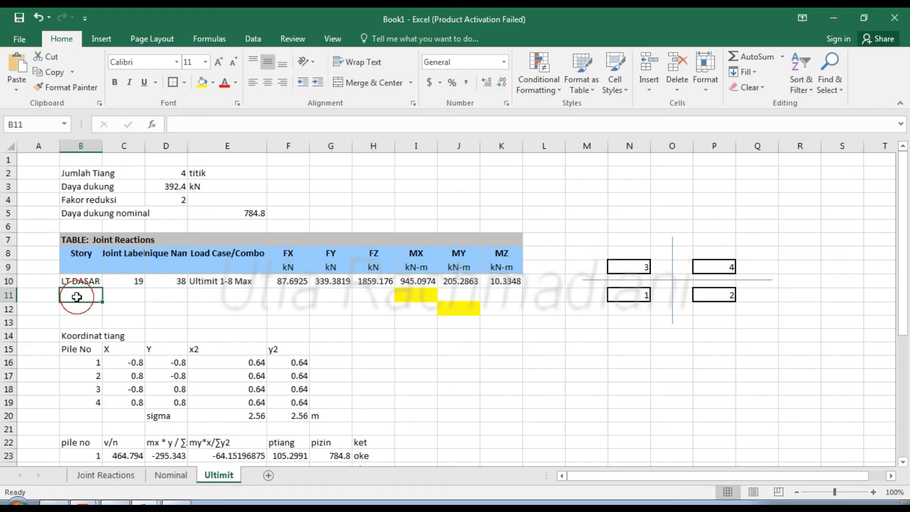
click(379, 282)
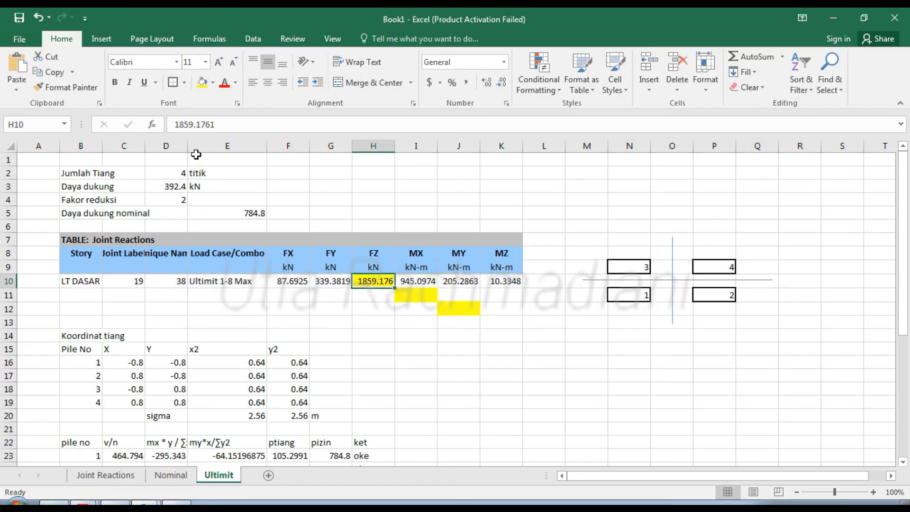
Switch to ETABS, sort the Joint Reactions table by MX in ascending order and go to its last rows
click(90, 295)
click(114, 502)
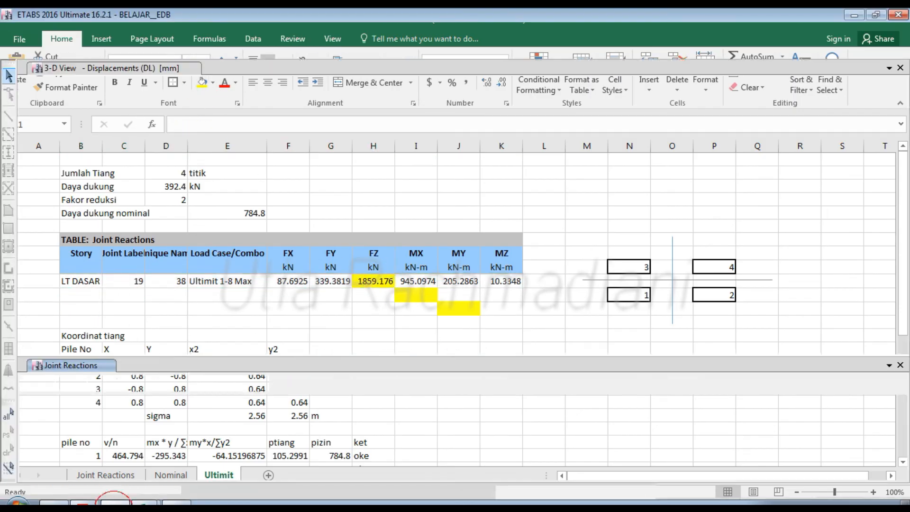
click(539, 407)
right_click(538, 407)
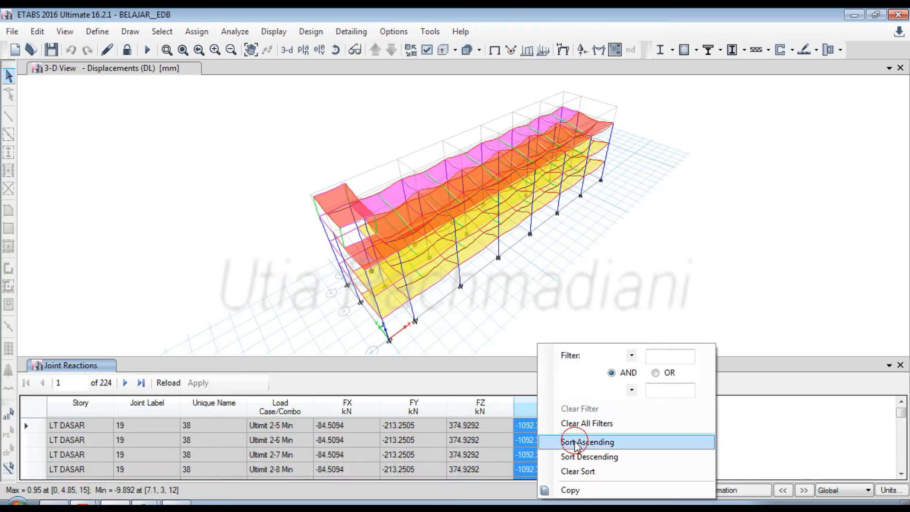
click(576, 442)
scroll(901, 408, up, 1)
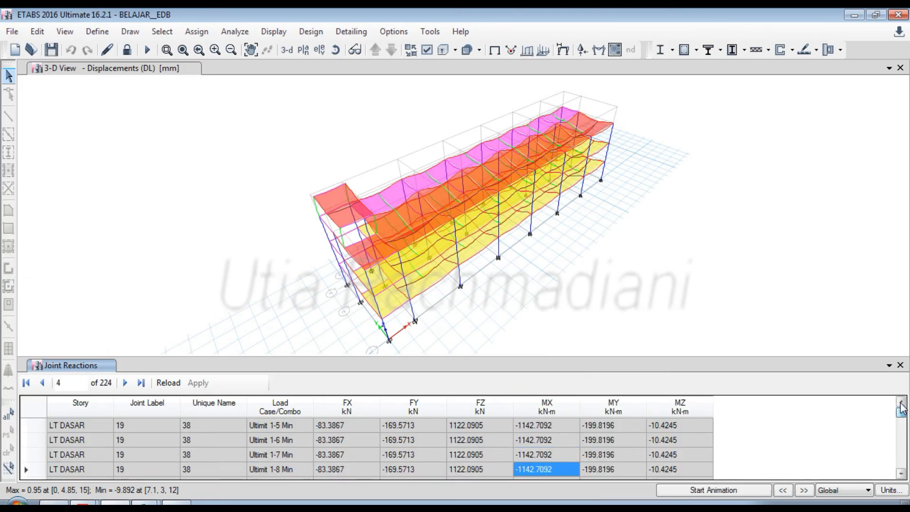
drag(901, 406, 901, 474)
Copy the last Joint Reactions row, joint 20 with Ultimit 1-8 Max, and switch back to the Excel workbook
drag(694, 470, 69, 471)
right_click(65, 466)
click(88, 474)
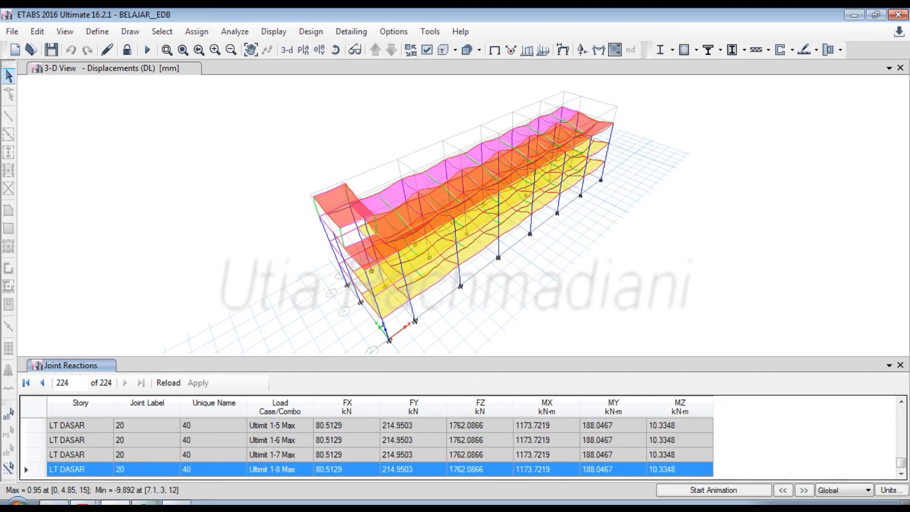
mouse_move(144, 503)
click(150, 459)
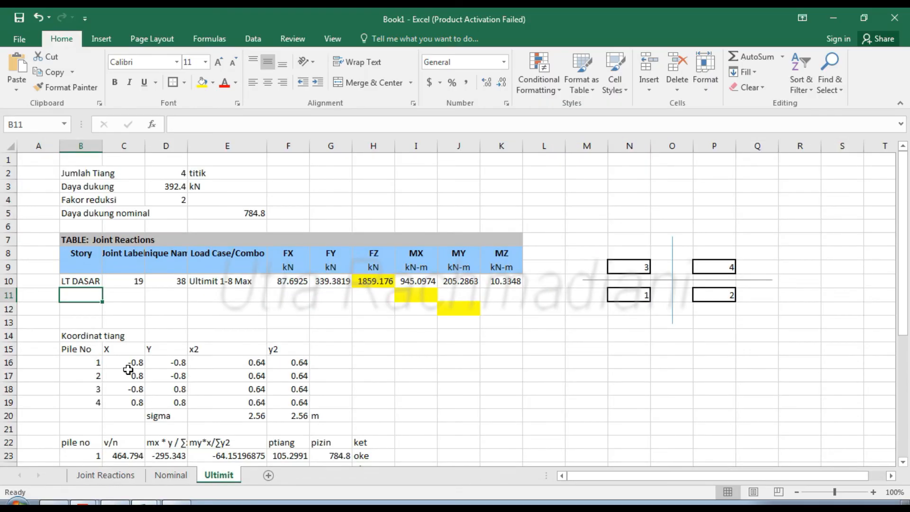
Paste the copied row into B11, turn off its text wrapping and fill its MX value in I11 yellow
key(ctrl+v)
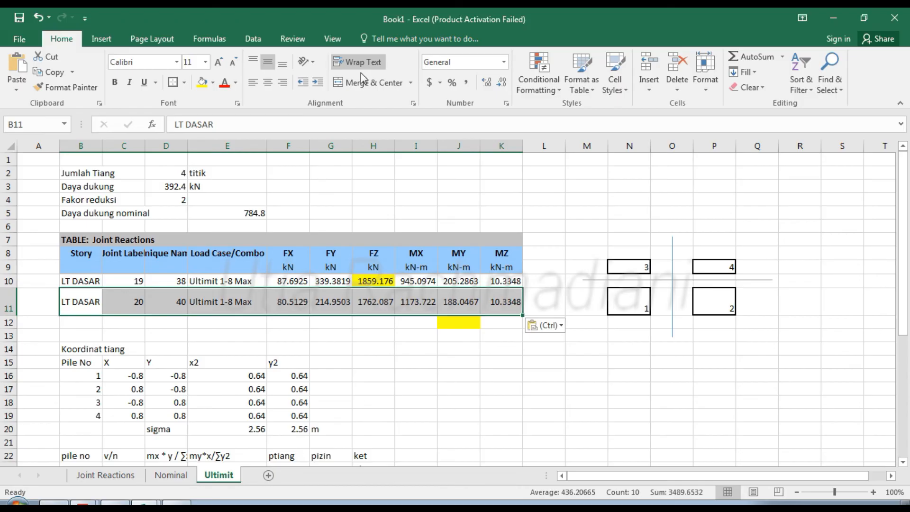
click(363, 62)
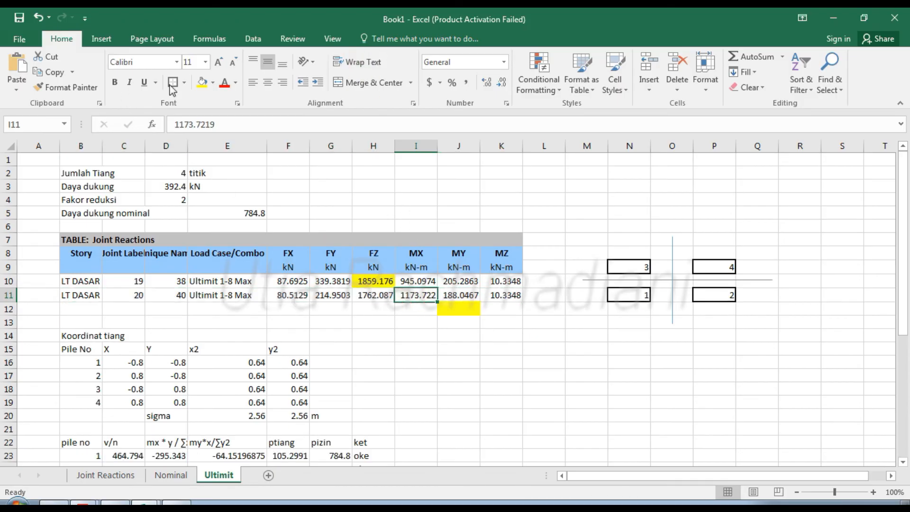
click(202, 82)
Switch to ETABS, sort the Joint Reactions table by MY in ascending order and go to its last rows
click(66, 303)
click(115, 502)
right_click(615, 410)
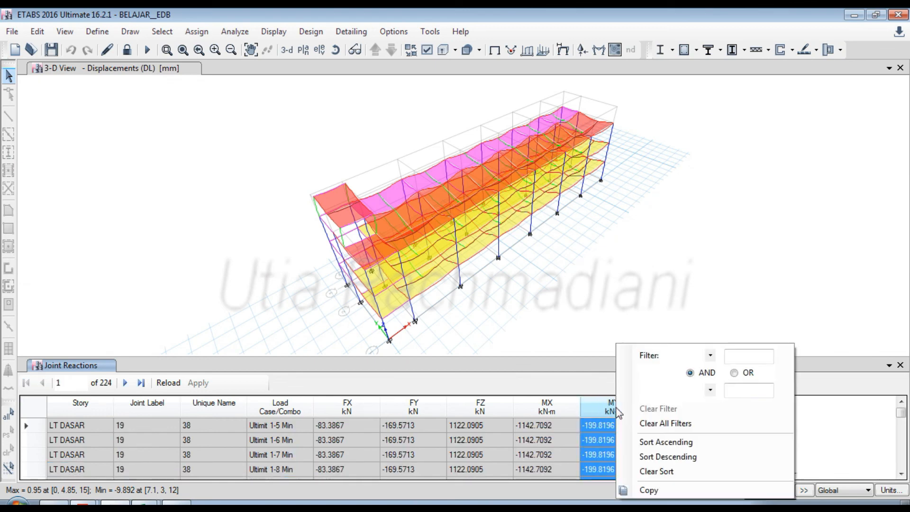
click(658, 439)
drag(900, 427, 902, 462)
Copy the last Joint Reactions row, joint 19 with Ultimit 1-4 Max, and switch back to the Excel workbook
drag(692, 474, 101, 482)
right_click(102, 469)
click(135, 469)
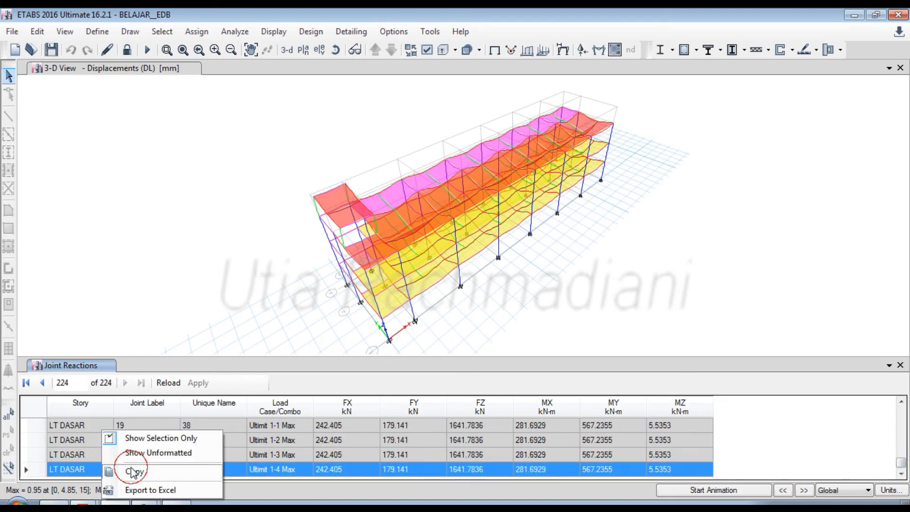
click(145, 502)
click(108, 462)
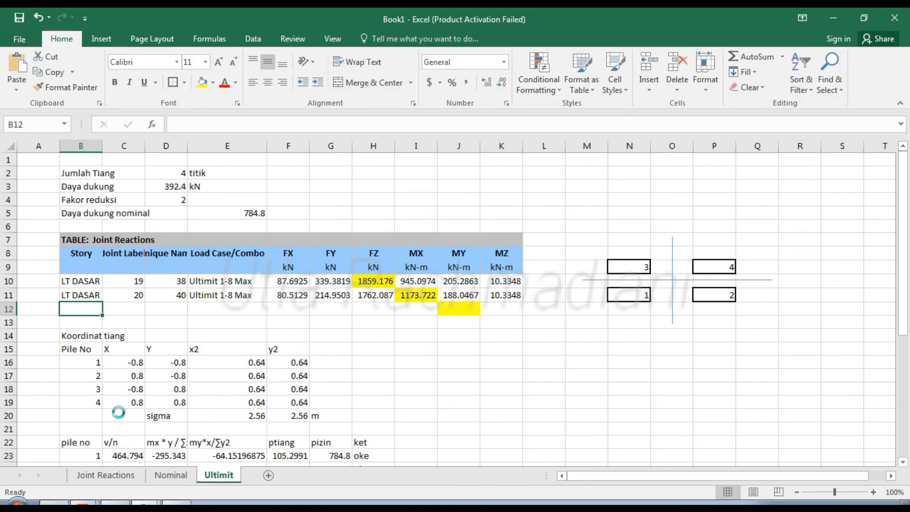
Paste the copied row into B12 and fill its MY value in J12 yellow
key(ctrl+v)
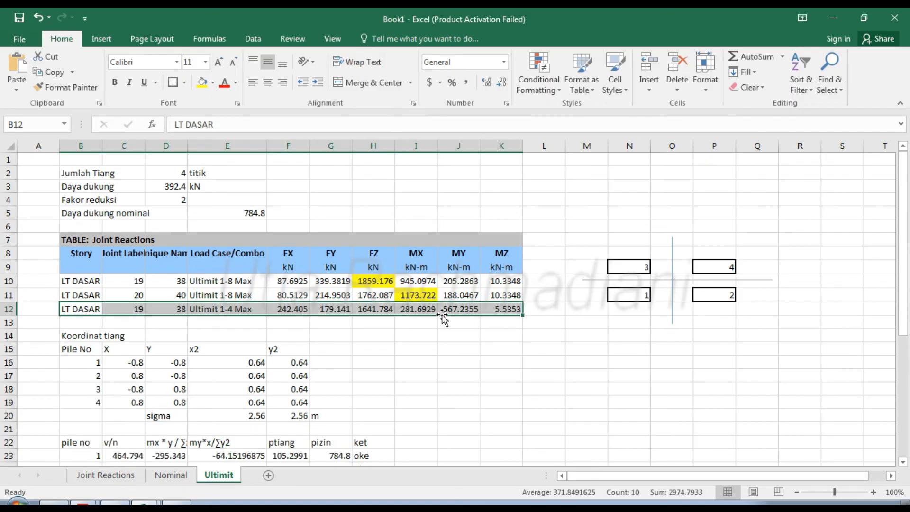
click(449, 310)
click(202, 82)
click(237, 253)
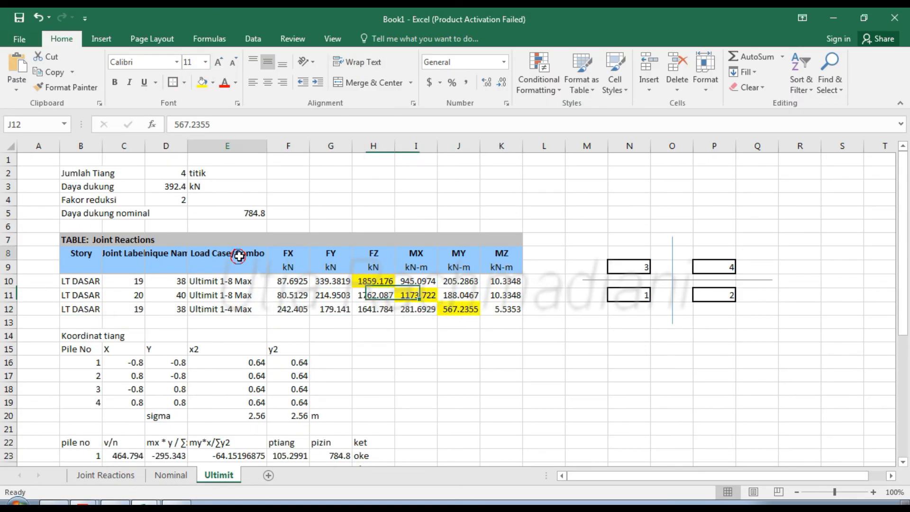
Examine the pile capacity check results for all three ultimate cases in rows 22 to 38
scroll(239, 257, down, 1)
scroll(239, 257, down, 6)
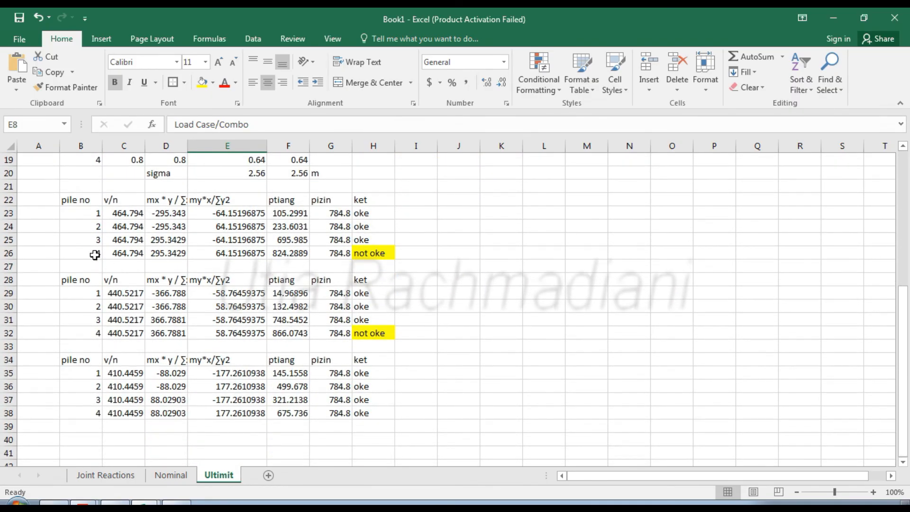
click(95, 255)
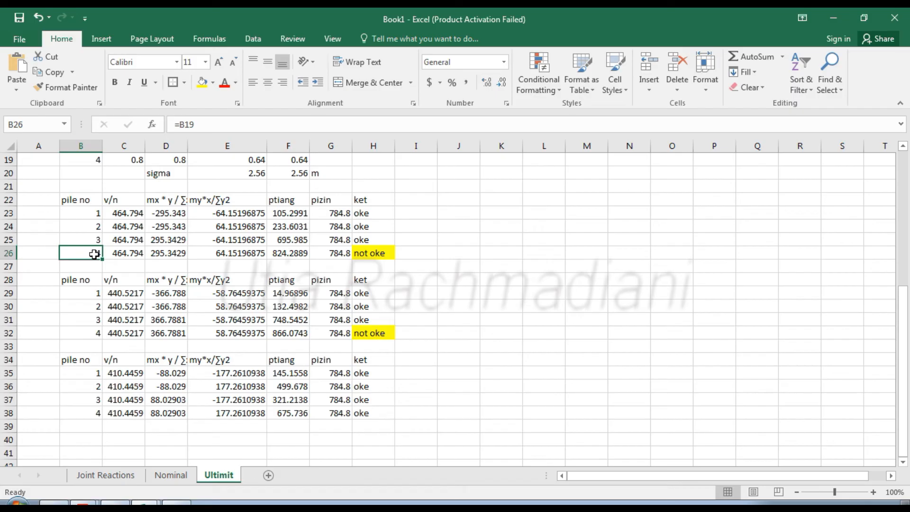
click(78, 333)
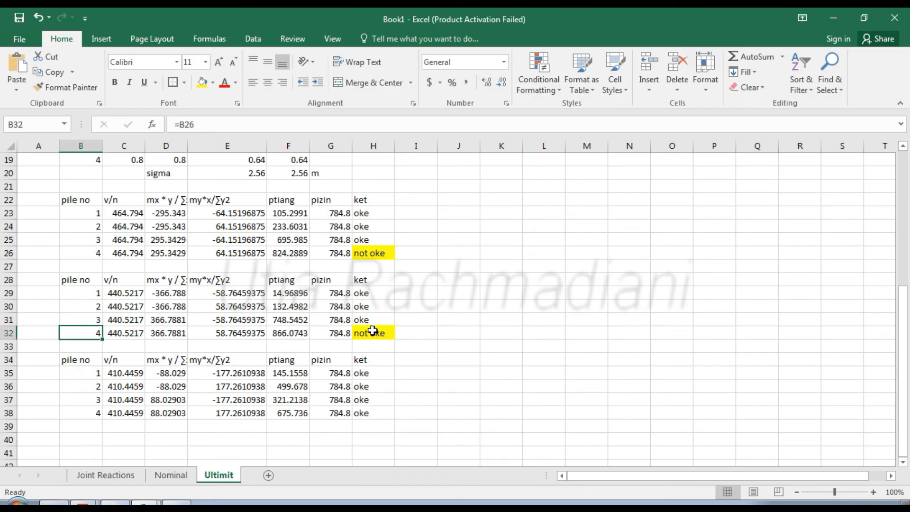
click(443, 281)
Copy the entire contents of the Ultimit sheet
scroll(442, 287, up, 5)
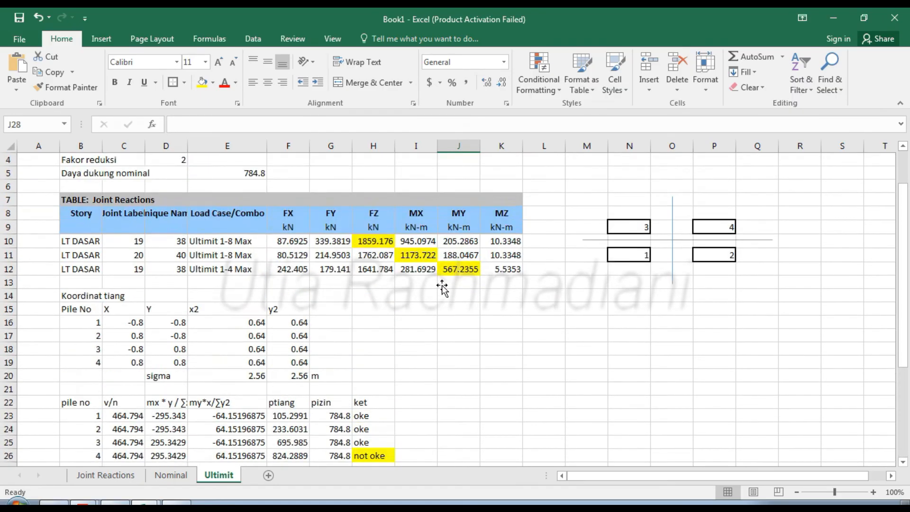
scroll(442, 287, up, 1)
click(10, 145)
key(ctrl+c)
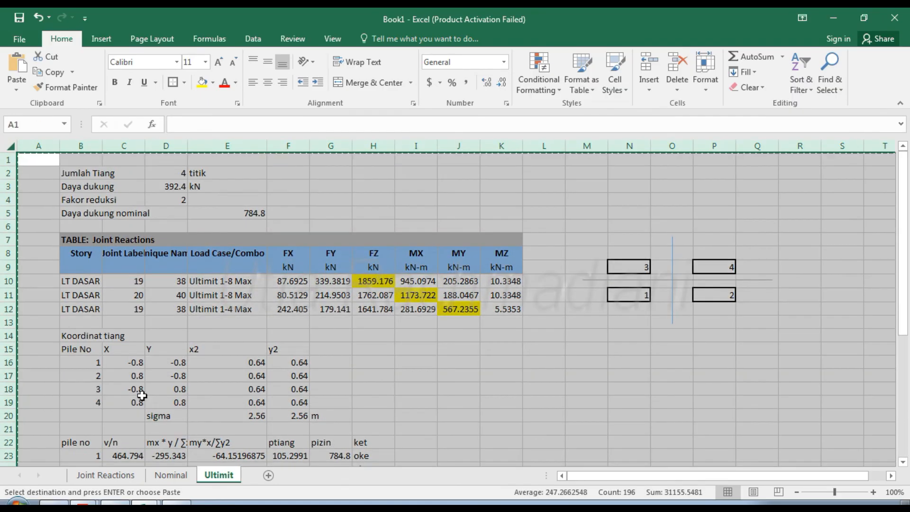
Add a new worksheet after Ultimit and rename it Ultimit Koreksi
click(267, 474)
right_click(266, 475)
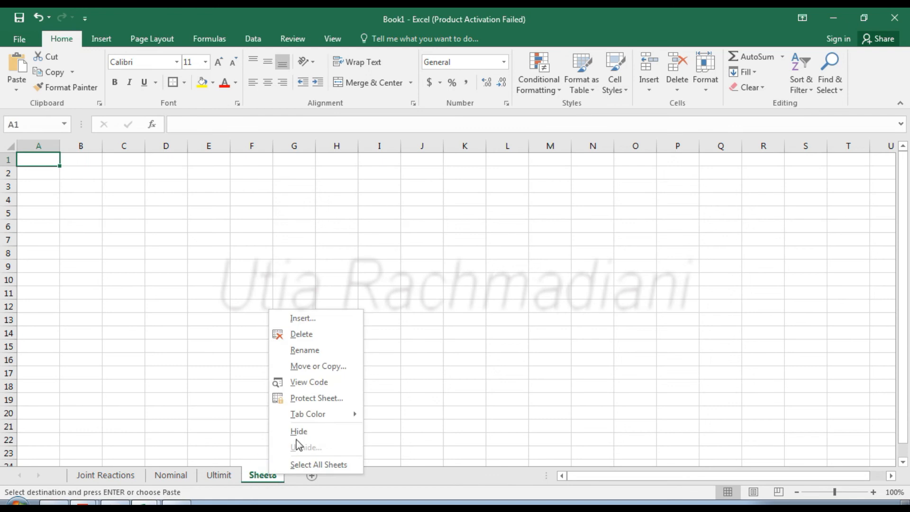
click(322, 351)
text(UL)
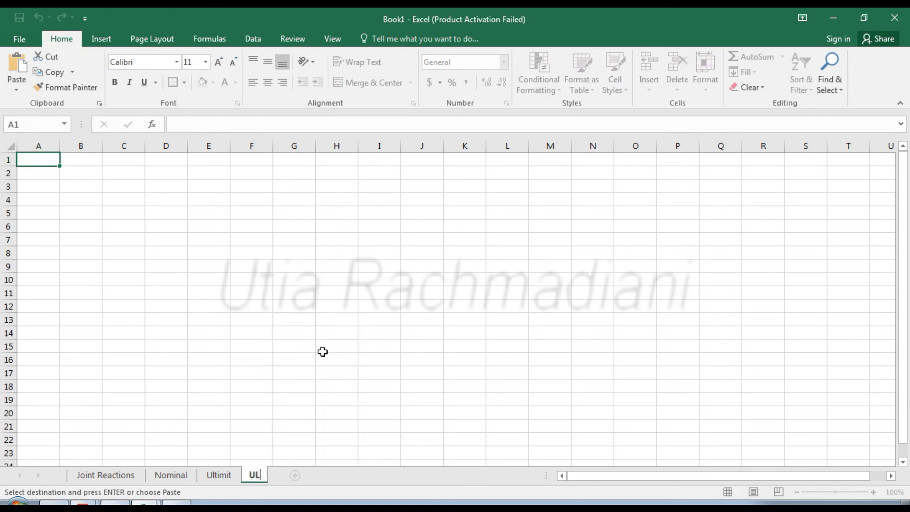
key(BackSpace)
text(ltimit )
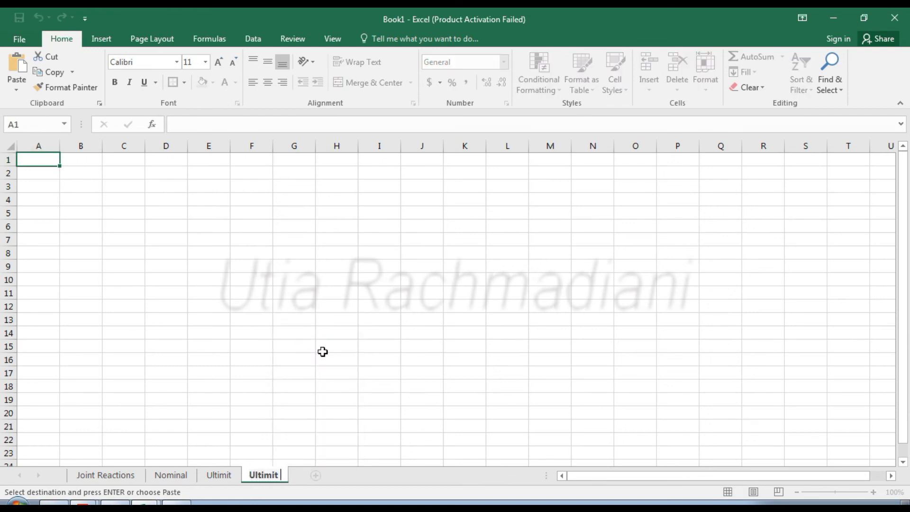
text(Koreksi)
key(Return)
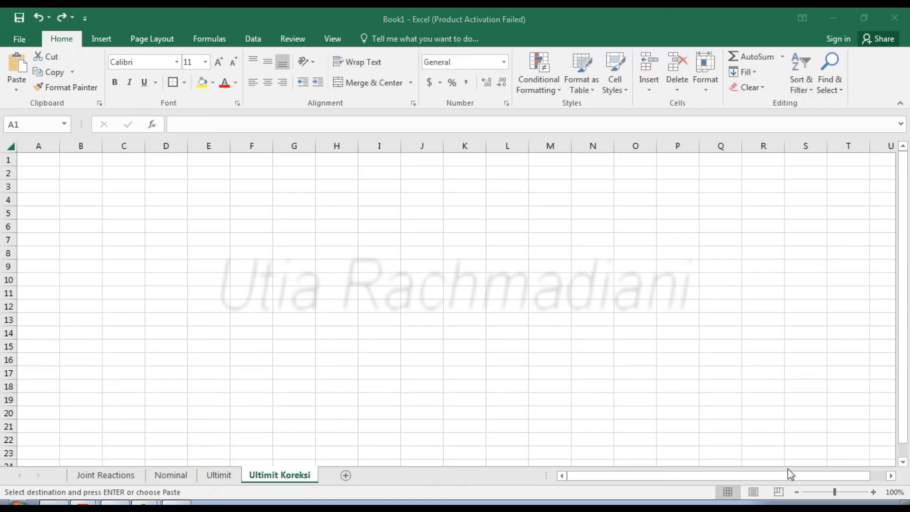
Paste the copied Ultimit contents into the Ultimit Koreksi sheet starting at A1
click(117, 193)
click(23, 155)
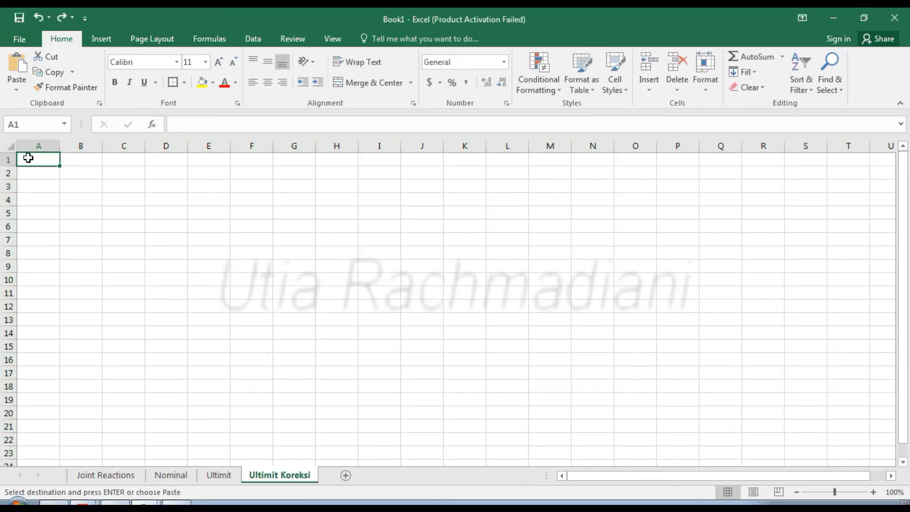
key(ctrl+v)
drag(236, 323, 230, 327)
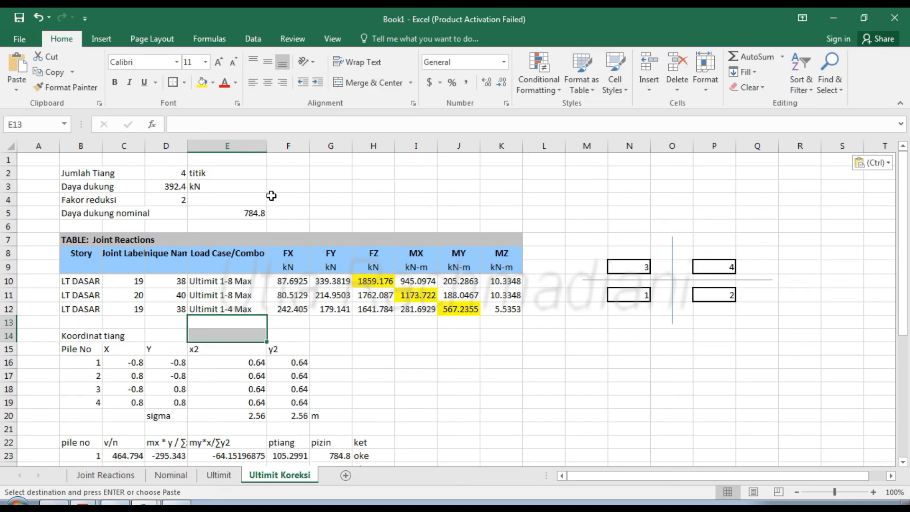
Apply thick outside borders to N7 and P7 to add two more piles to the layout sketch
click(633, 239)
ctrl+click(715, 239)
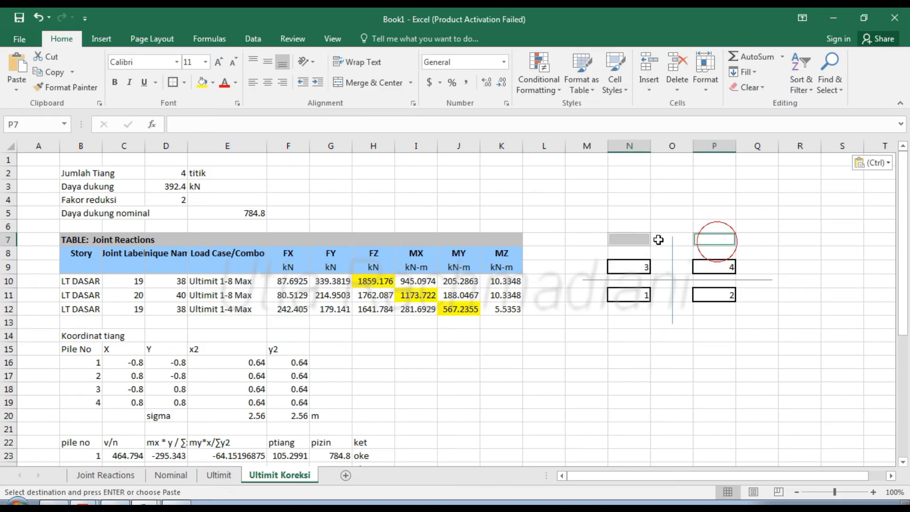
click(184, 83)
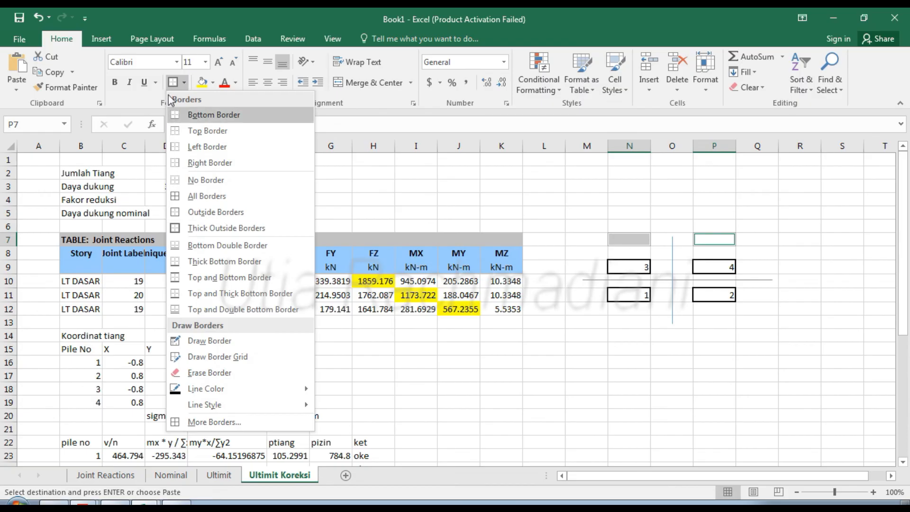
click(182, 84)
click(558, 280)
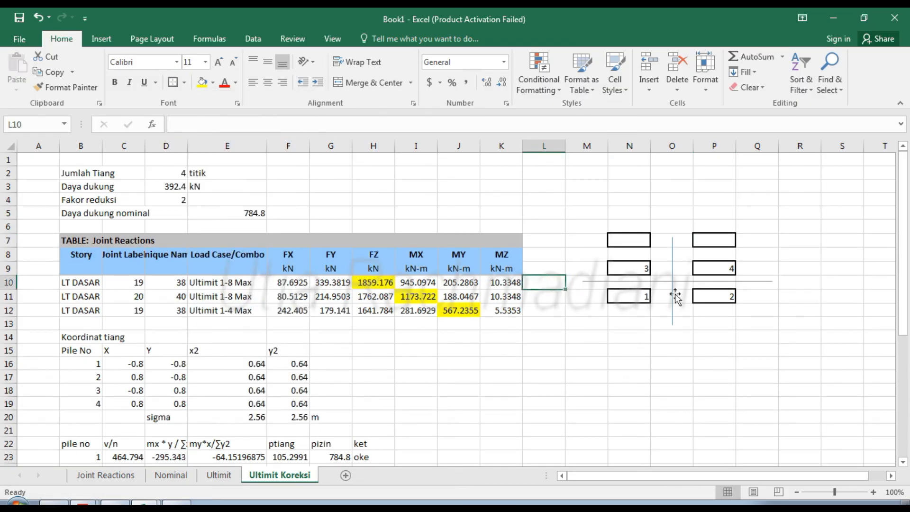
Number the two added piles 5 in N7 and 6 in P7
click(625, 240)
text(5)
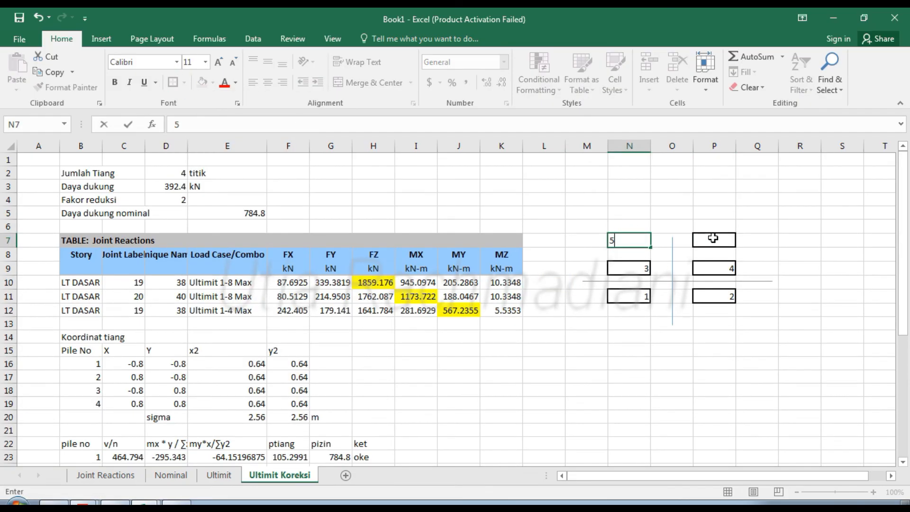
click(713, 238)
text(6)
click(672, 199)
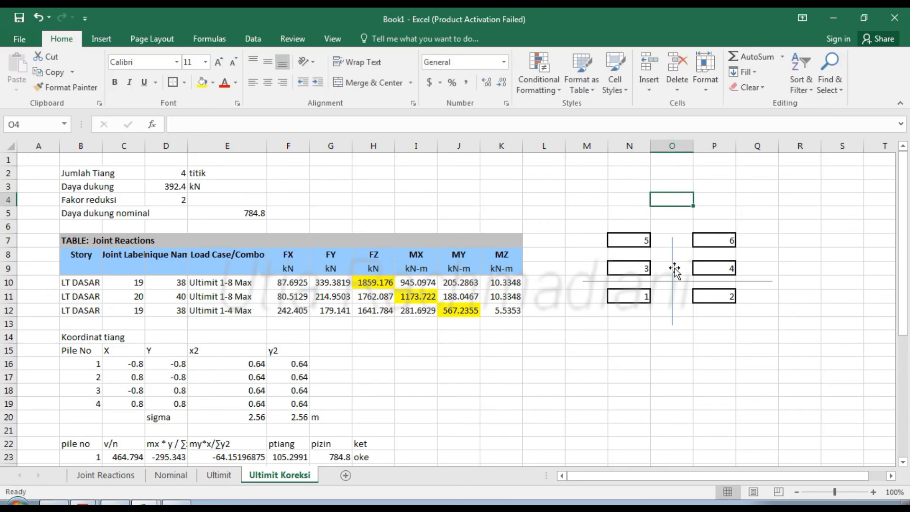
Move both axis lines of the pile sketch up so the horizontal axis runs through piles 3 and 4
click(680, 282)
shift+click(672, 270)
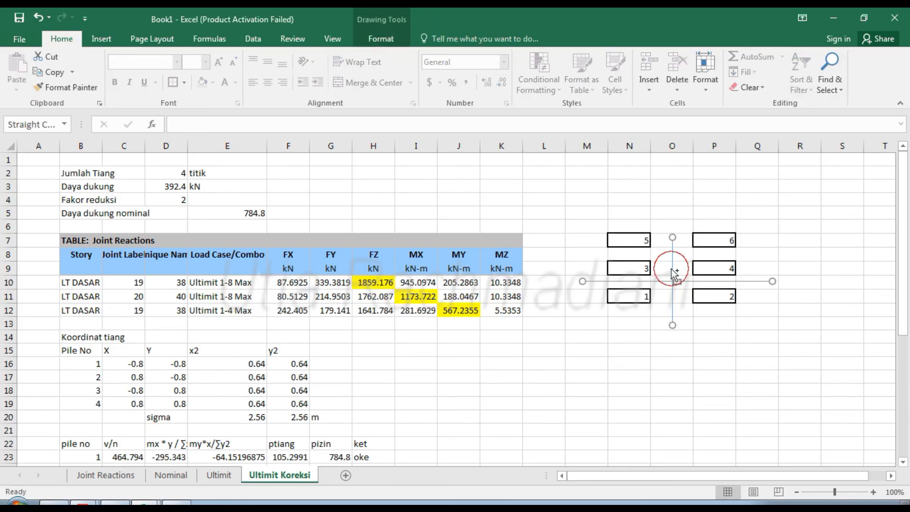
key(Up)
key(Up)
key(Up)
key(Up)
key(Up)
key(Up)
key(Up)
key(Up)
key(Up)
key(Up)
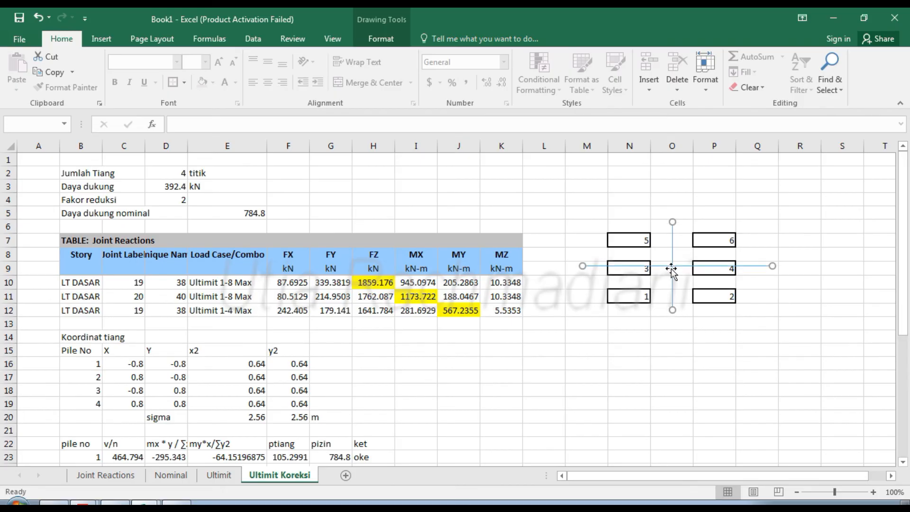
click(531, 386)
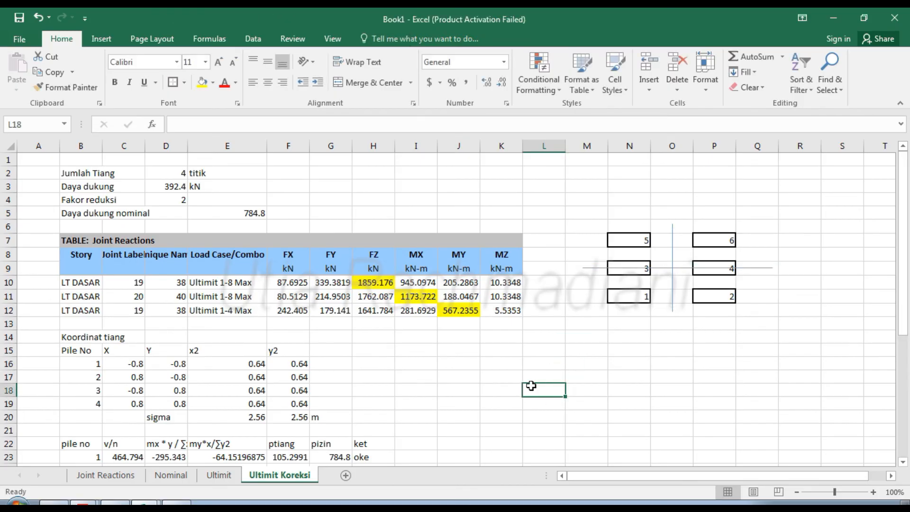
Insert two rows at rows 20 and 21, above the sigma row of the pile coordinate table
drag(8, 417, 9, 430)
right_click(32, 422)
click(64, 315)
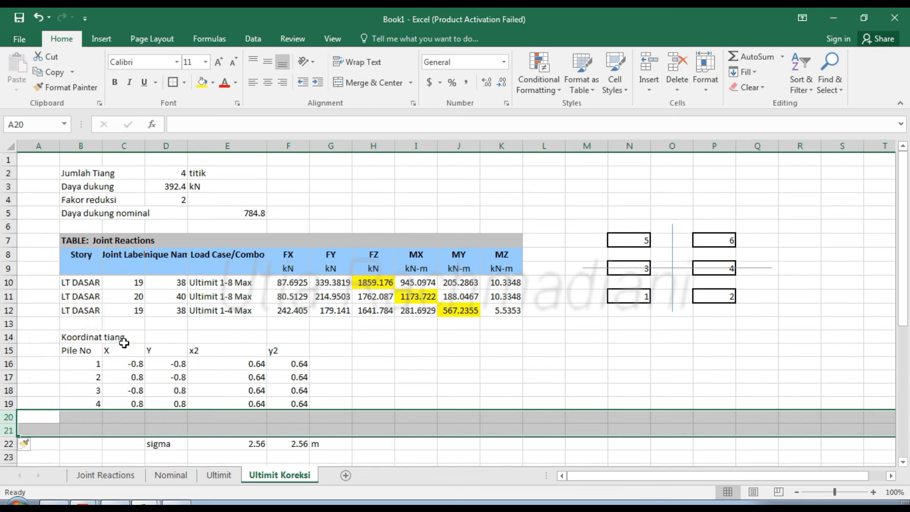
Set the number of piles (Jumlah Tiang) in D2 to 6
click(166, 429)
click(168, 175)
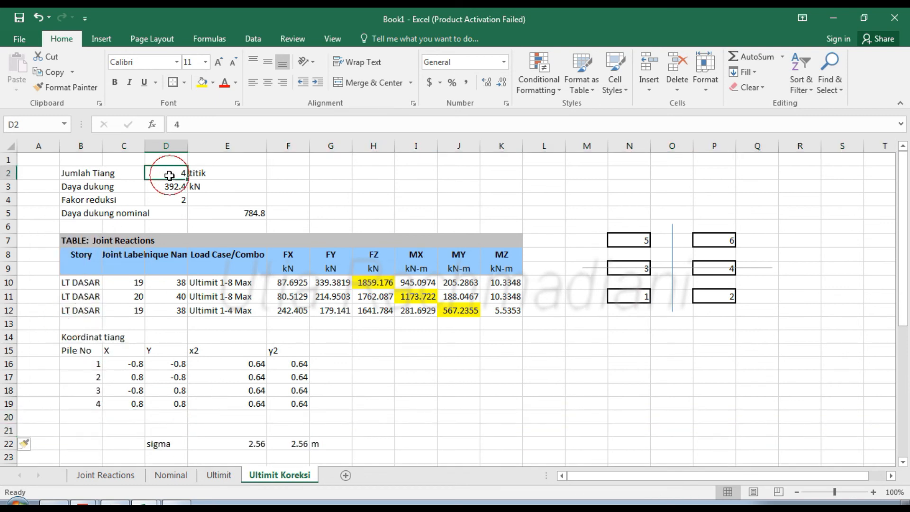
text(6)
click(286, 212)
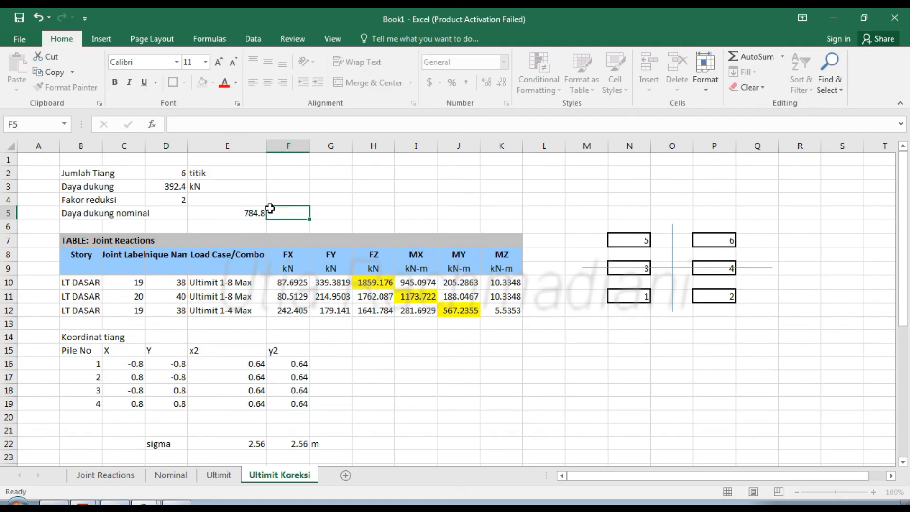
Number the two new rows of the pile coordinate table 5 in B20 and 6 in B21
click(82, 417)
text(5)
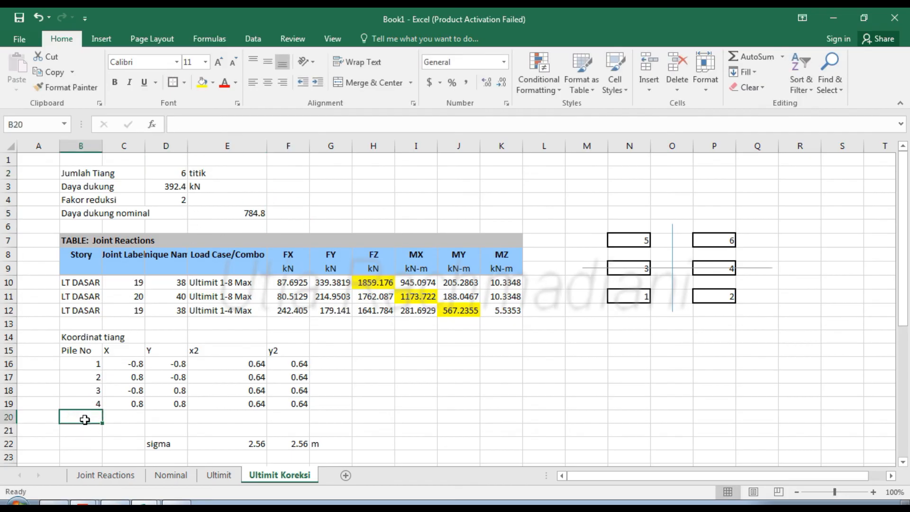
key(Return)
text(6)
key(Return)
key(Right)
key(Up)
key(Up)
key(Up)
key(Up)
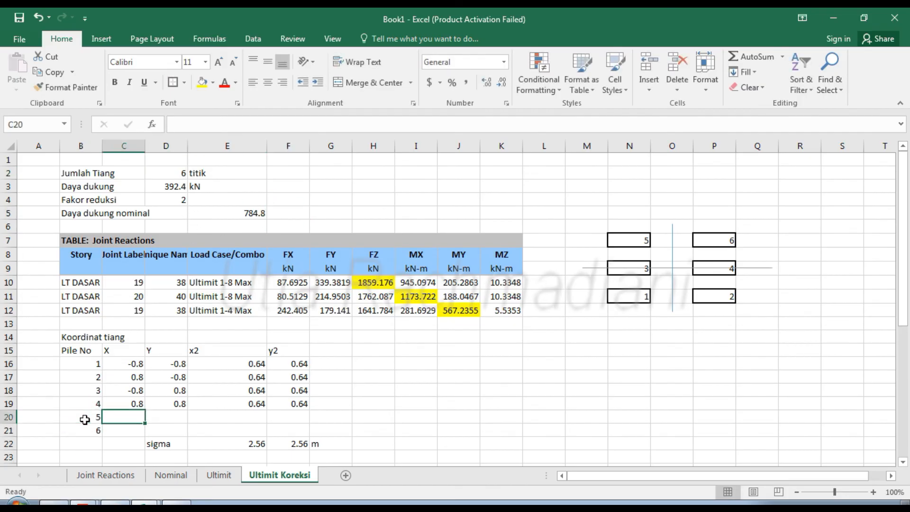
Clear the old X and Y coordinates in C16:D19 and enter X as -0.8 for pile 1 and 0.8 for pile 2
drag(124, 363, 154, 399)
key(Delete)
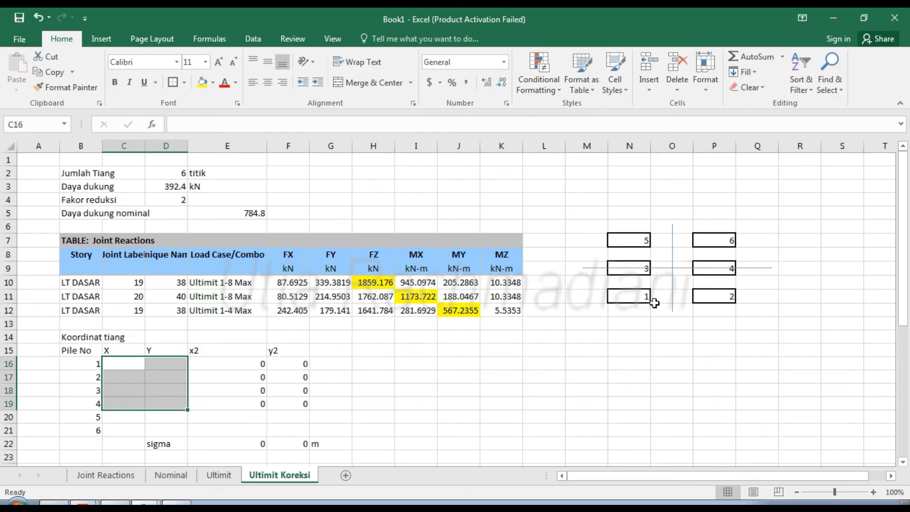
click(120, 361)
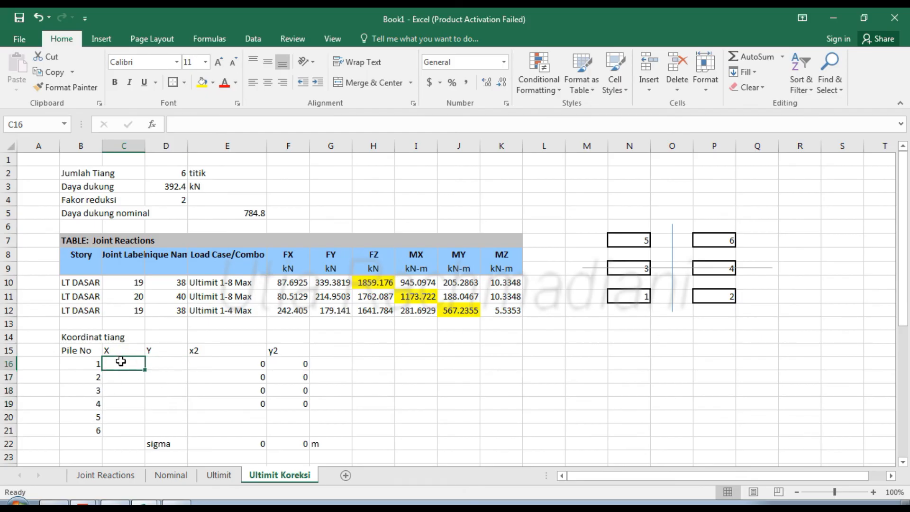
text(-0.8)
key(Return)
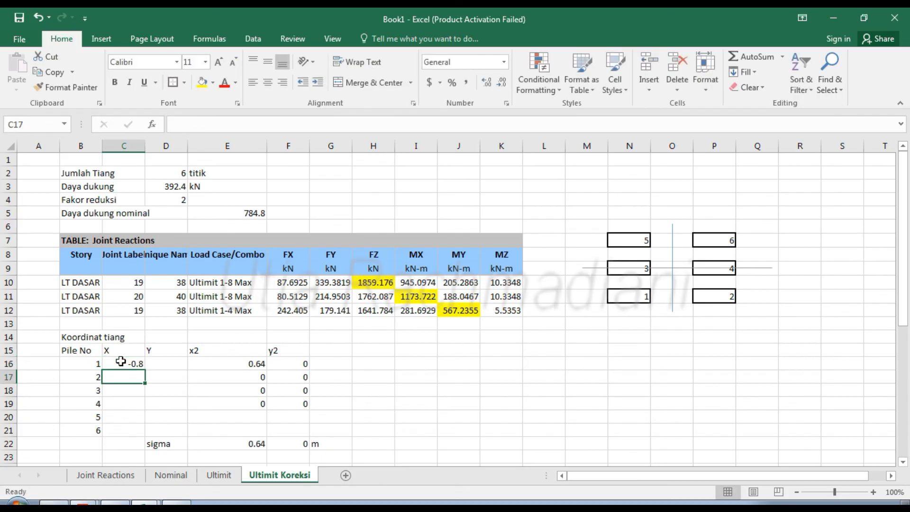
text(0.8)
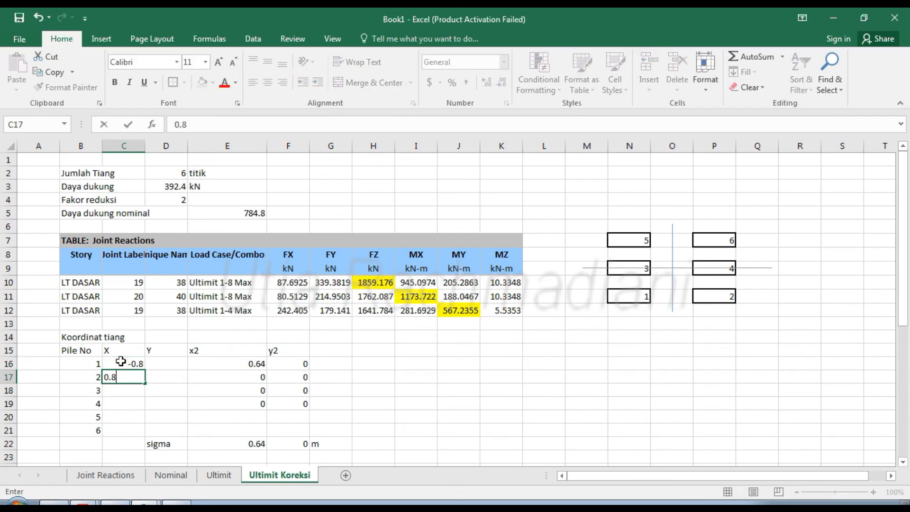
key(Return)
Copy the X coordinate pair in C16:C17 to piles 3 and 4 and to piles 5 and 6
drag(122, 361, 124, 375)
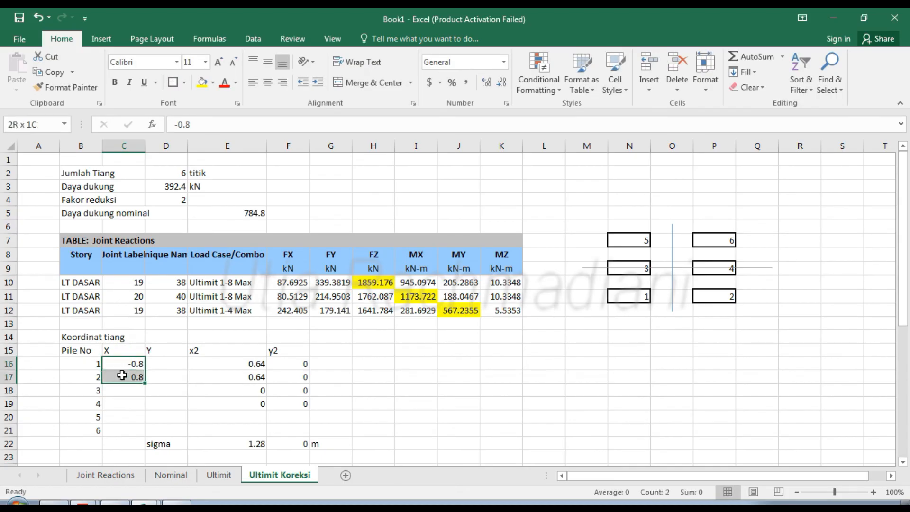
key(ctrl+c)
click(119, 390)
key(ctrl+v)
click(118, 417)
key(ctrl+v)
click(117, 430)
key(Escape)
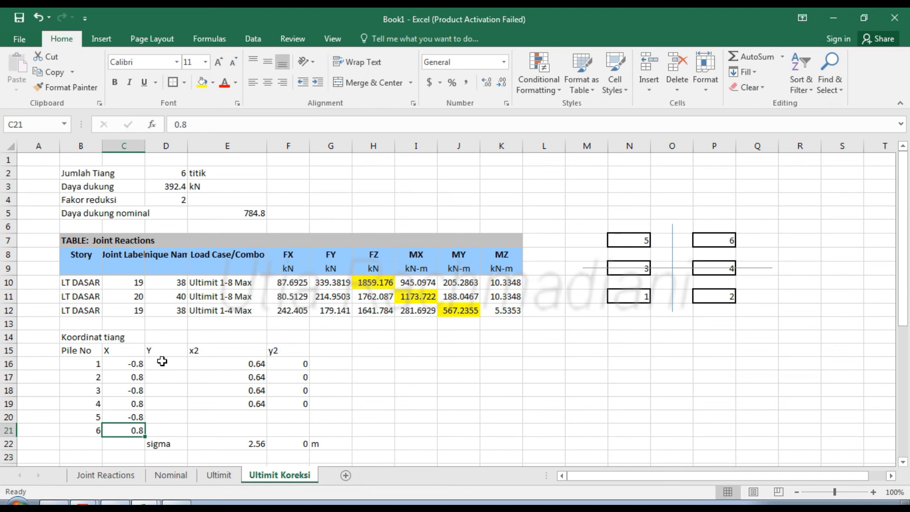
Enter the Y coordinates in D16:D21: -1.6 for piles 1 and 2, 0 for piles 3 and 4, 1.6 for piles 5 and 6
click(162, 361)
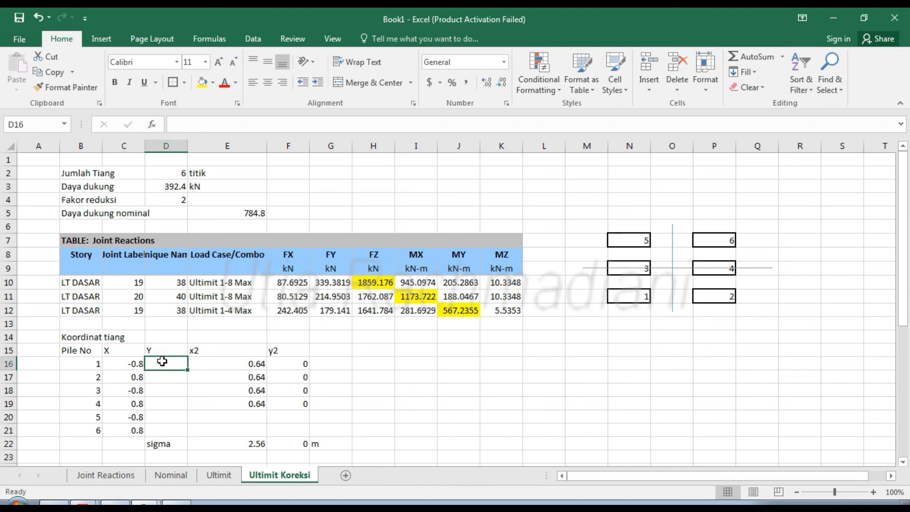
text(-1)
key(Return)
text(-1.6)
key(Return)
text(0)
key(Return)
text(0)
key(Return)
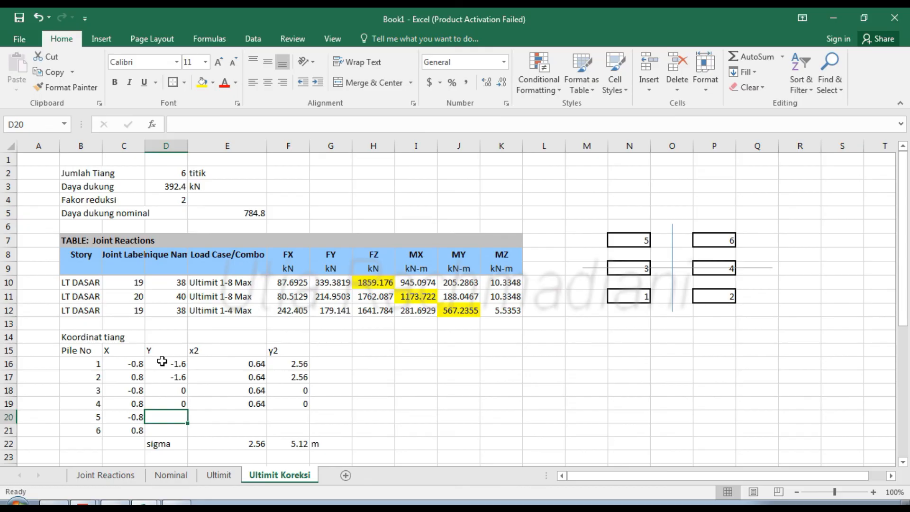
text(1.6)
key(Return)
text(1.6)
key(Return)
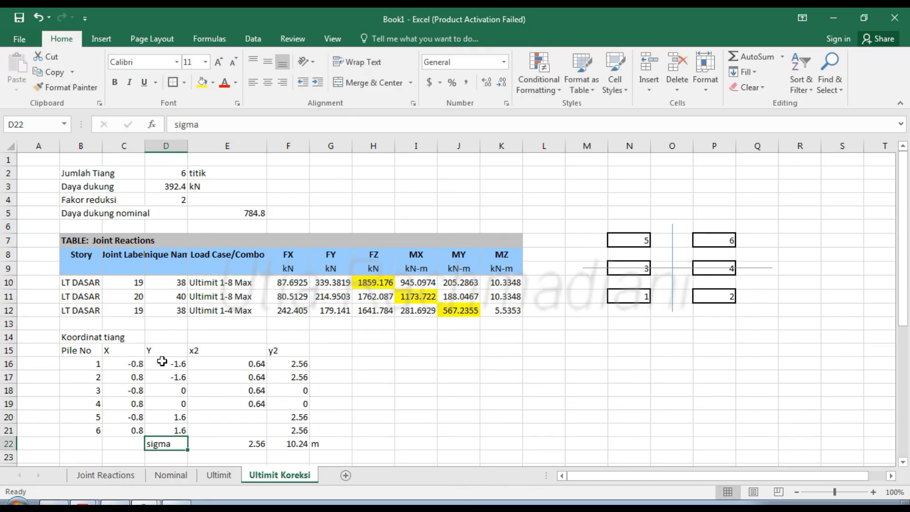
Fill the x2 and y2 formulas down to row 21 and make the x2 sigma in E22 sum E16:E21
click(251, 405)
drag(251, 405, 308, 431)
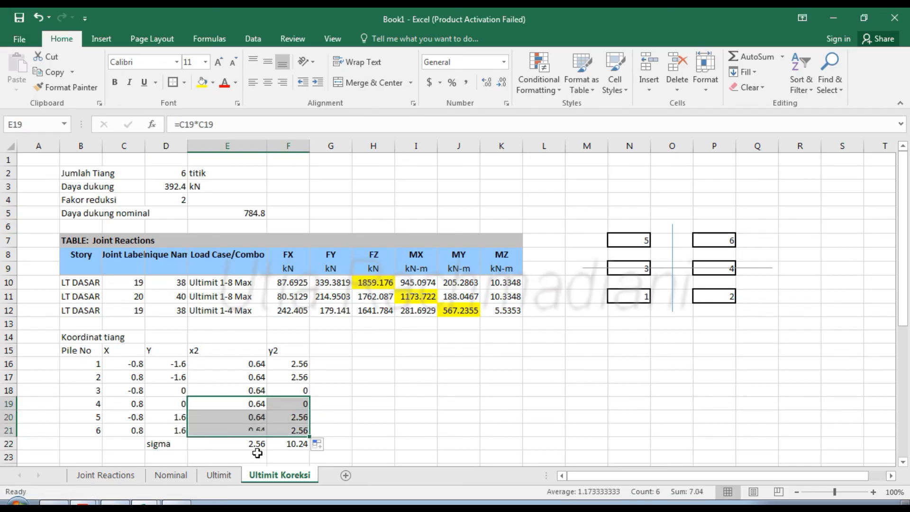
double_click(256, 444)
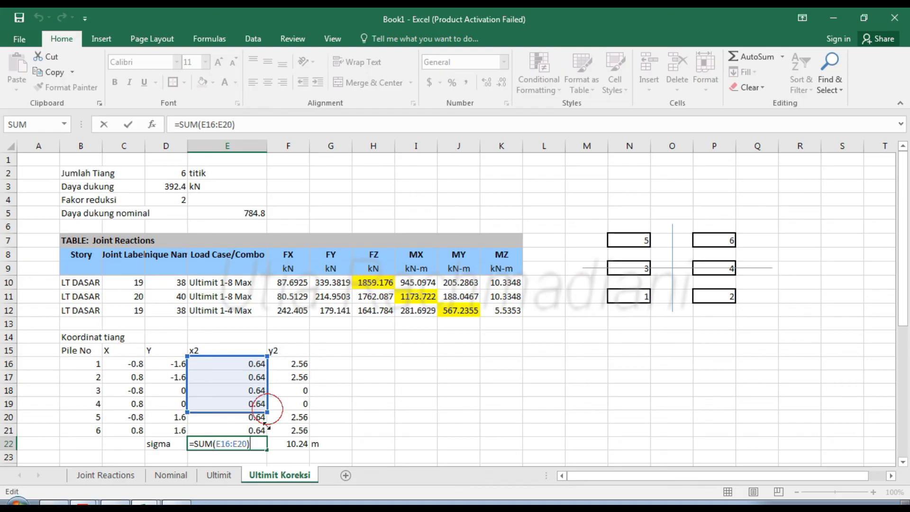
key(Return)
double_click(286, 442)
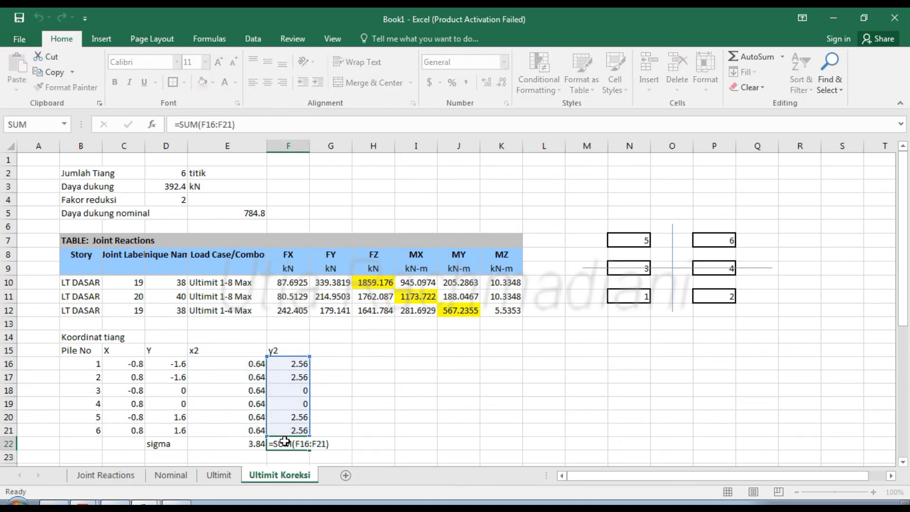
key(Return)
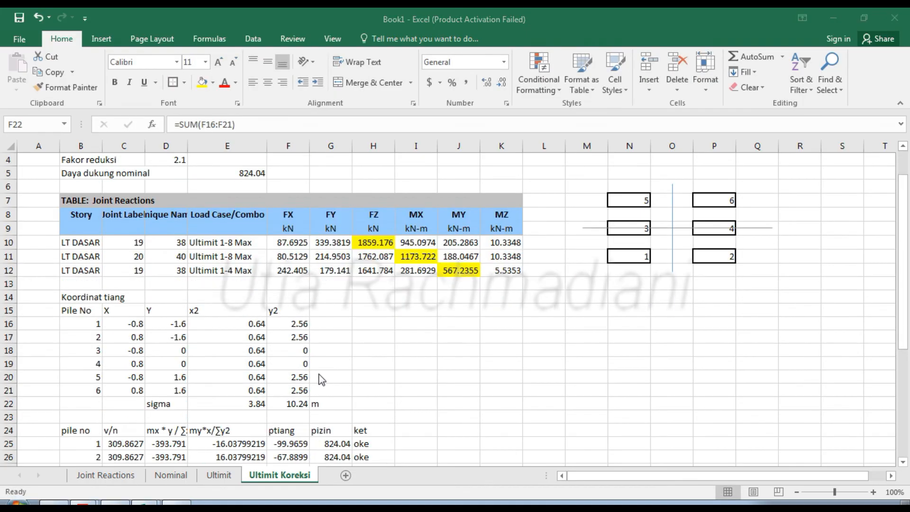
Insert two rows below pile 4 in the first pile check table and fill its formulas down to row 30 for piles 5 and 6
scroll(314, 350, down, 2)
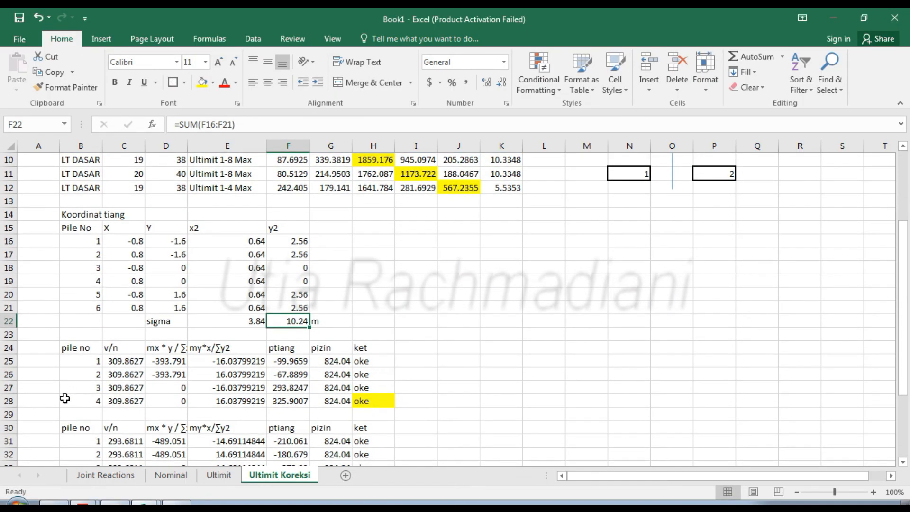
drag(10, 412, 12, 423)
right_click(23, 420)
click(55, 316)
drag(85, 401, 392, 432)
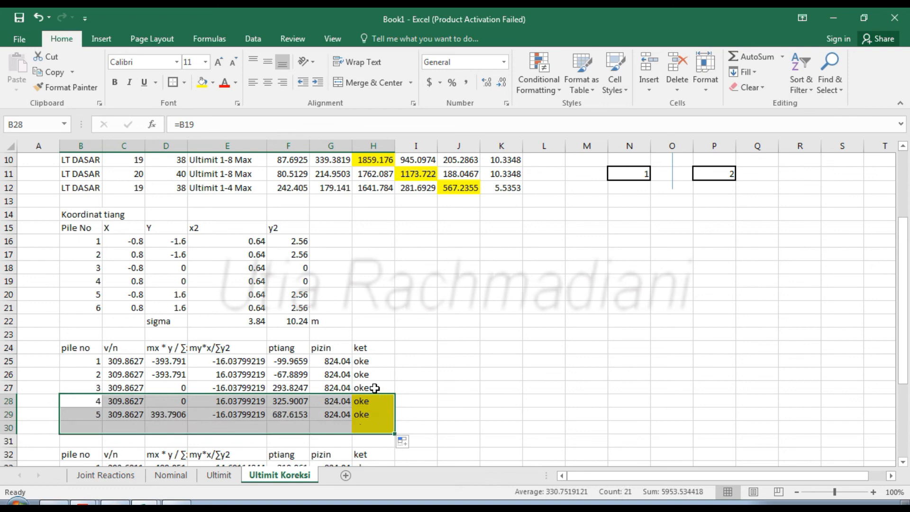
click(373, 387)
Insert two rows below pile 4 in the second pile check table and fill its formulas down to row 38 for piles 5 and 6
scroll(374, 387, down, 4)
mouse_move(8, 360)
mouse_down()
mouse_move(8, 387)
mouse_move(16, 362)
mouse_move(19, 373)
mouse_up()
right_click(36, 369)
key(Escape)
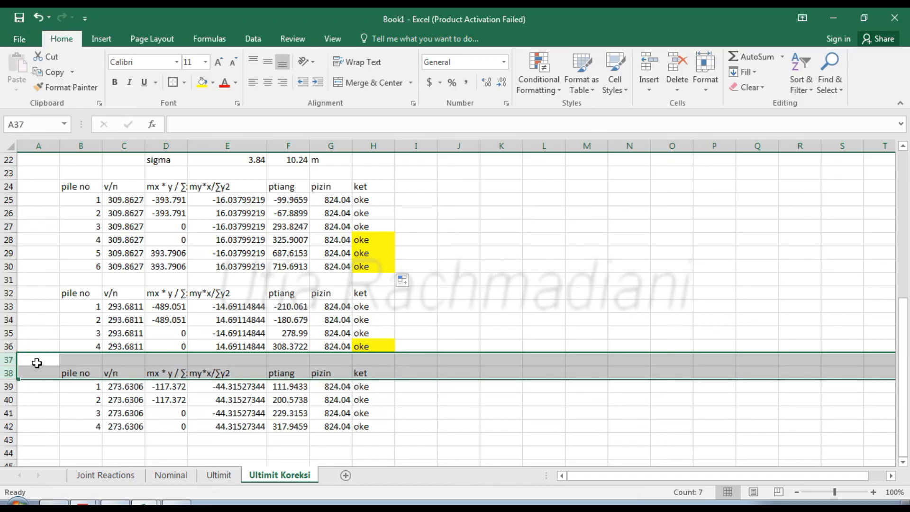
right_click(37, 362)
click(71, 256)
drag(83, 347, 391, 375)
click(321, 357)
Extend the third pile check table to piles 5 and 6 by filling the pile 4 formulas down to row 46
scroll(426, 360, down, 2)
drag(93, 373, 398, 404)
click(374, 398)
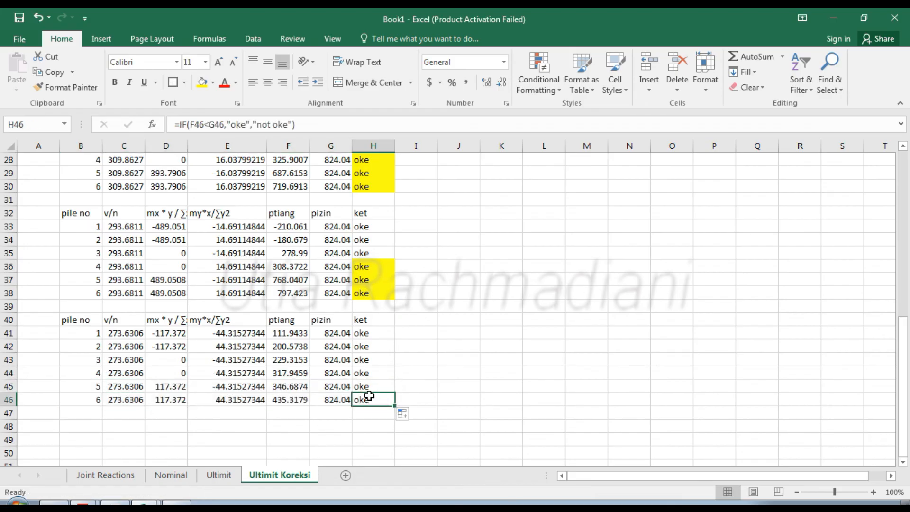
On the Joint Reactions sheet, enter a revised pile count of 6 in column M for each four-pile joint, from M10 to M23
scroll(369, 396, up, 7)
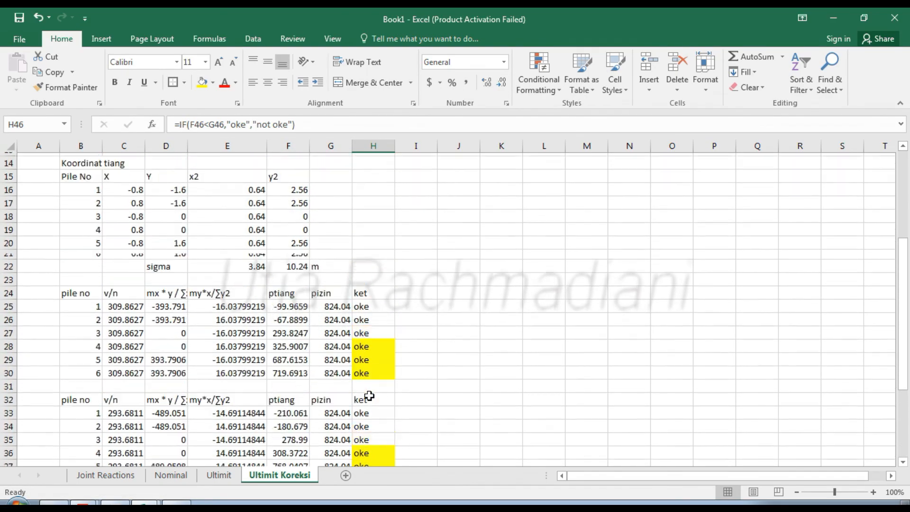
scroll(369, 395, up, 1)
click(131, 475)
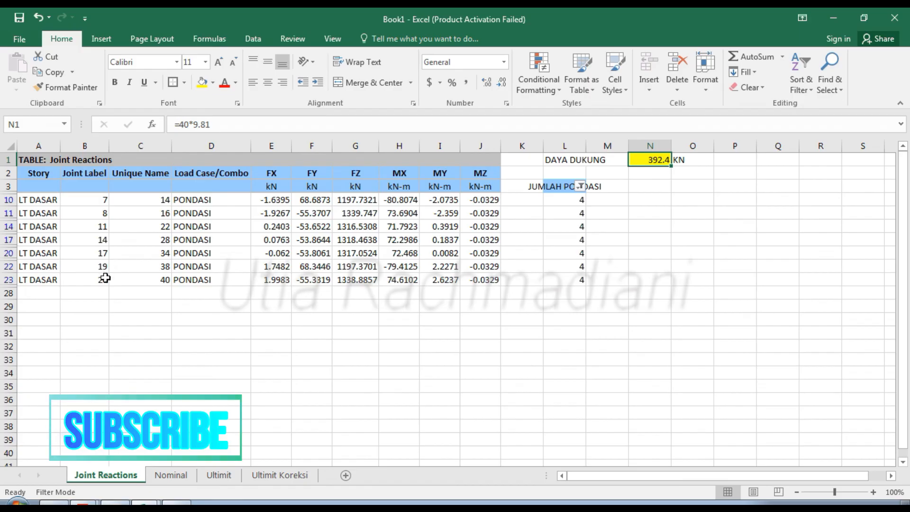
click(613, 198)
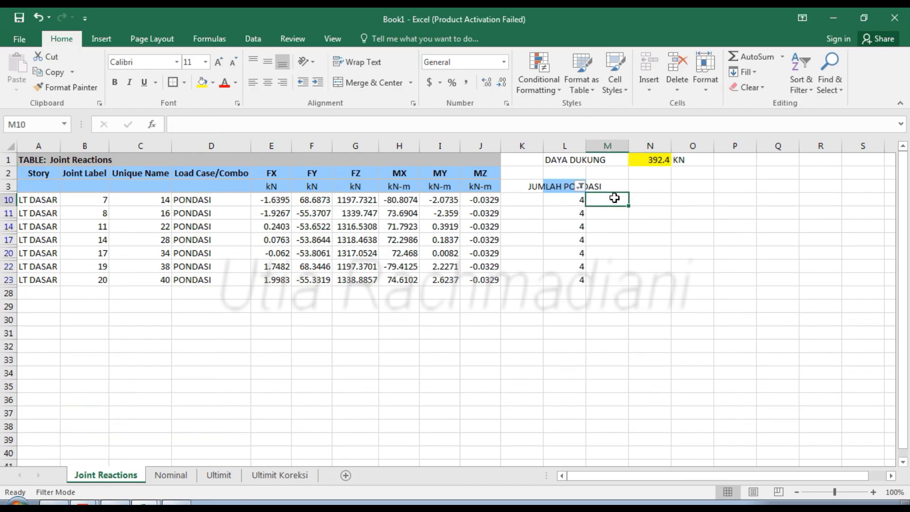
text(6)
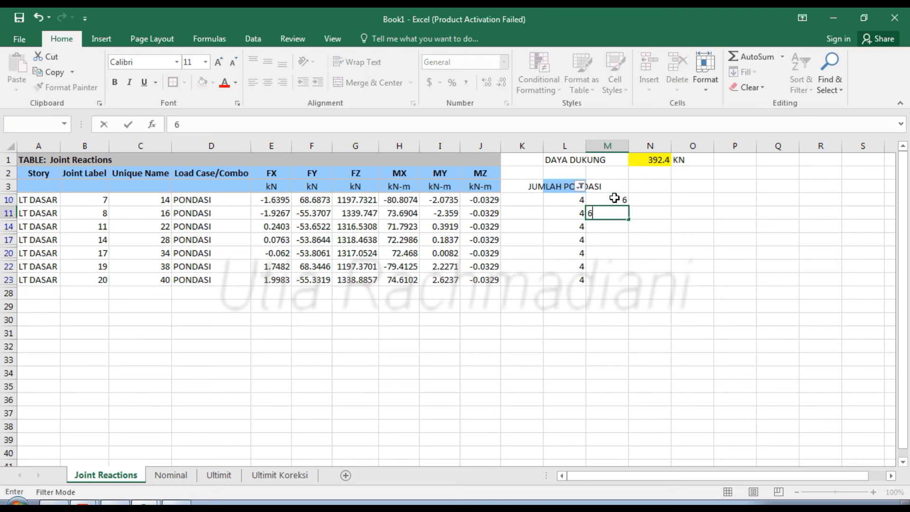
text( 6 6 6 6 6 6)
key(Return)
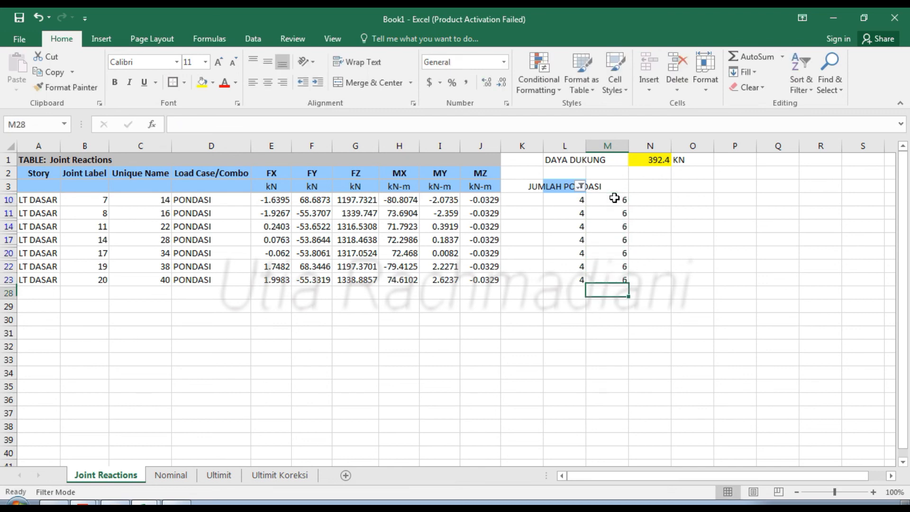
click(580, 187)
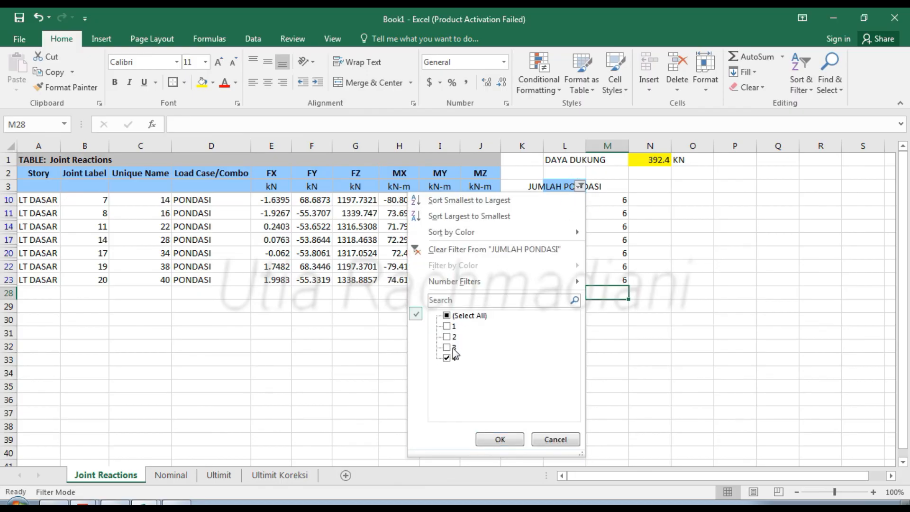
click(500, 439)
click(513, 400)
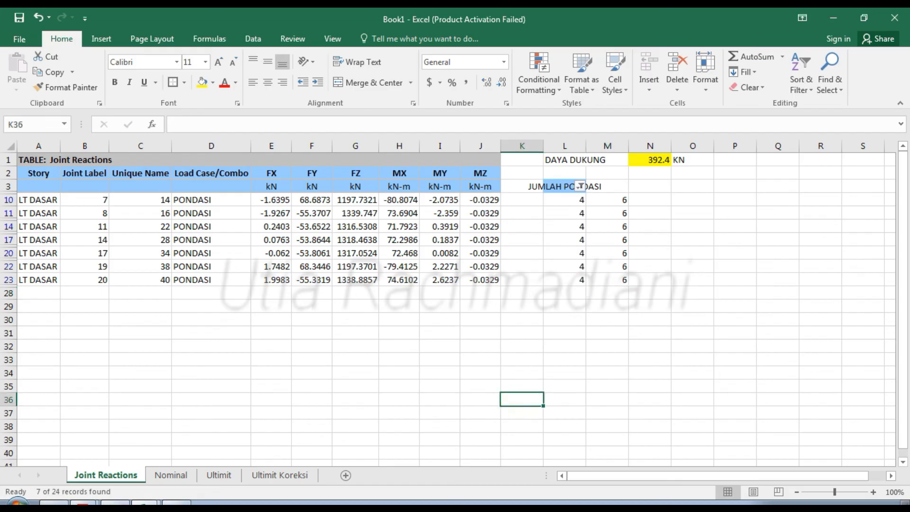
Switch to the building model in ETABS
key(alt+Tab)
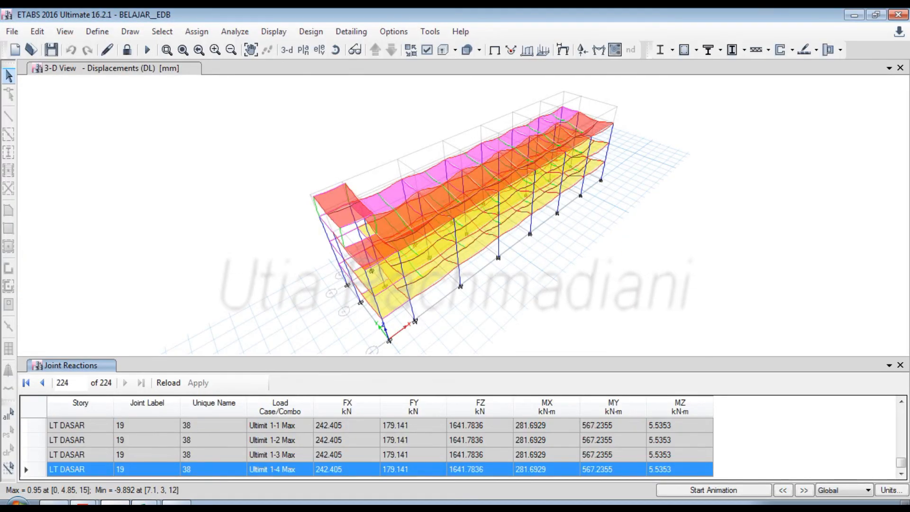